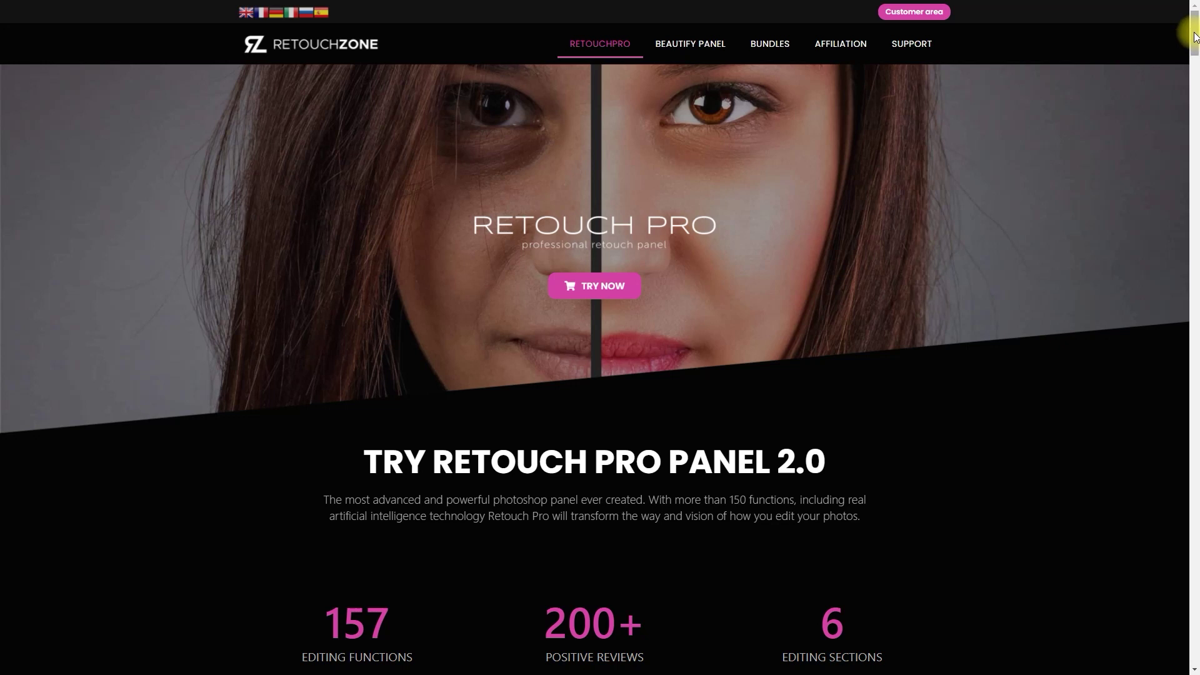
- Scroll the RetouchZone Retouch Pro page down to the Finish section of the panel overview
left_click_drag(1195, 37, 1195, 119)
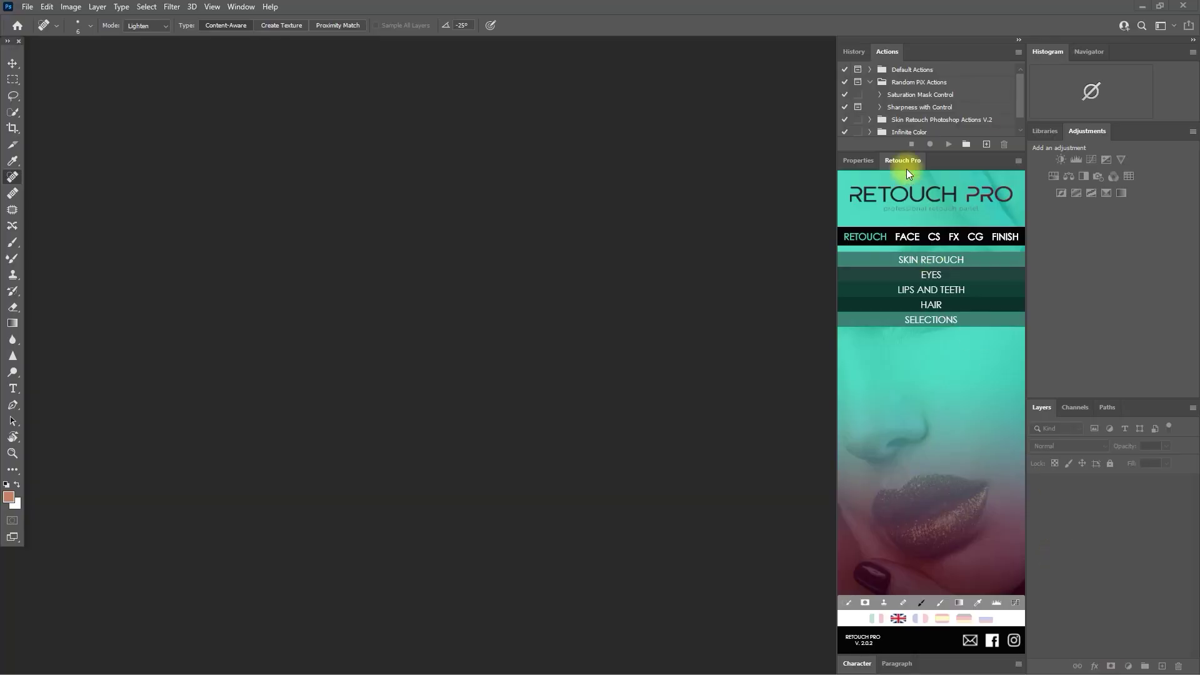
- Float the Retouch Pro panel and expand its Selections section to show Dark Mask and Lum Mask
left_click_drag(907, 170, 455, 116)
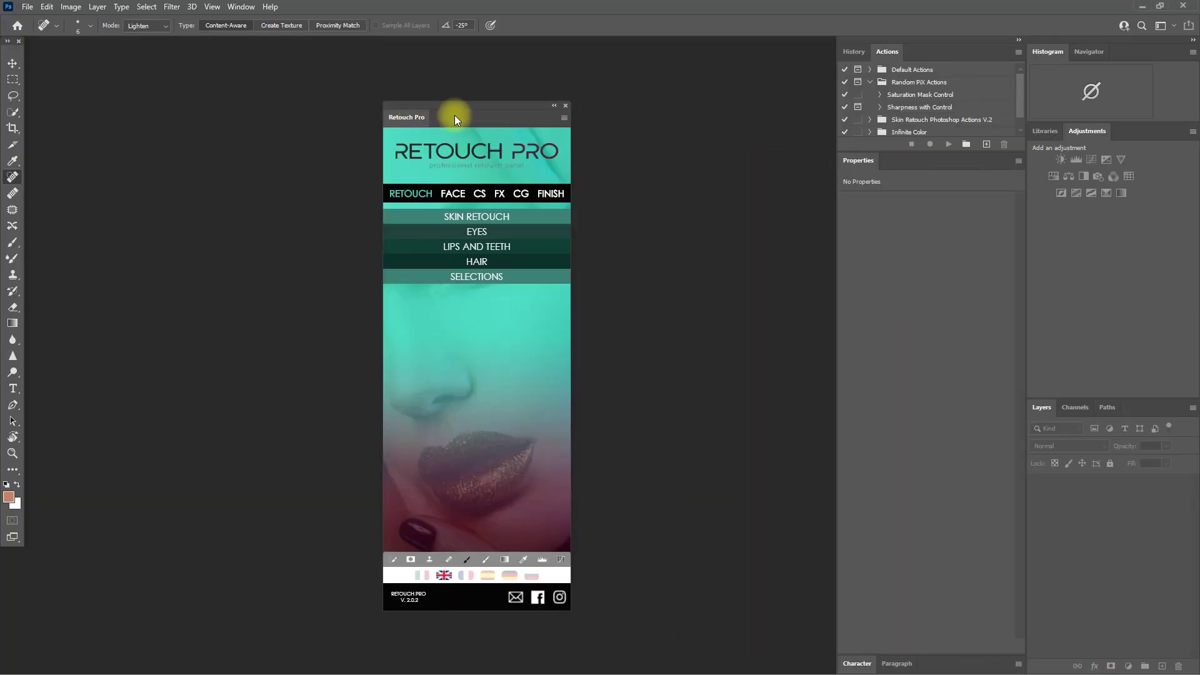
left_click(532, 218)
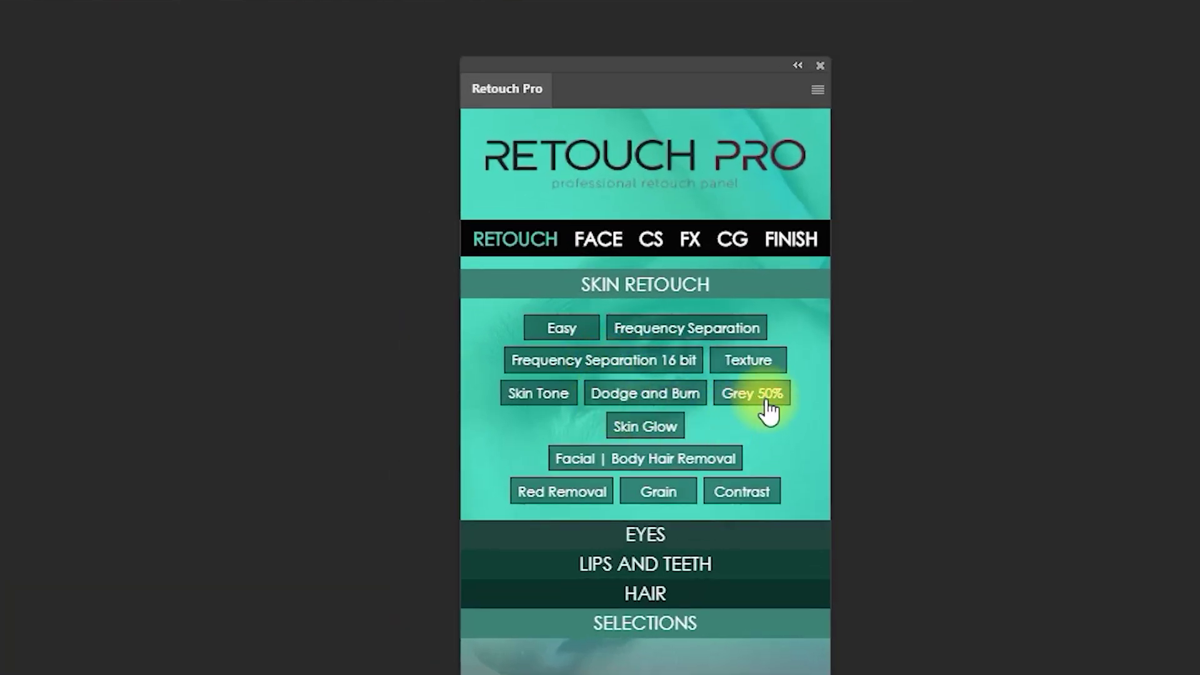
left_click(766, 284)
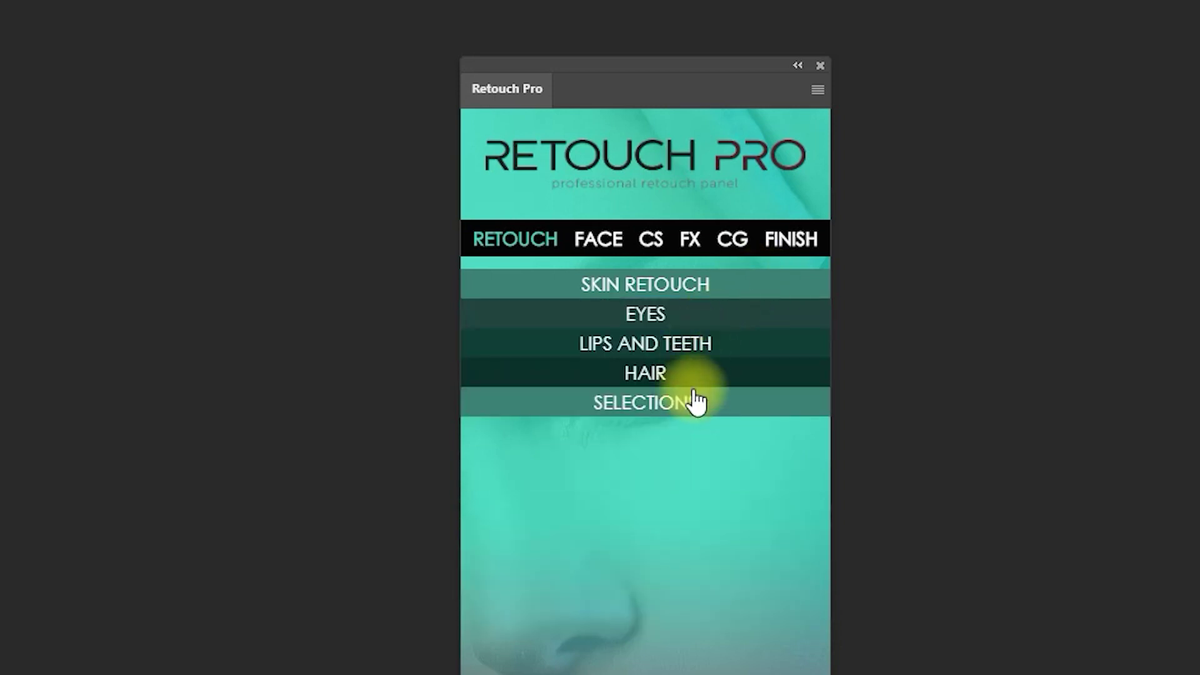
left_click(753, 405)
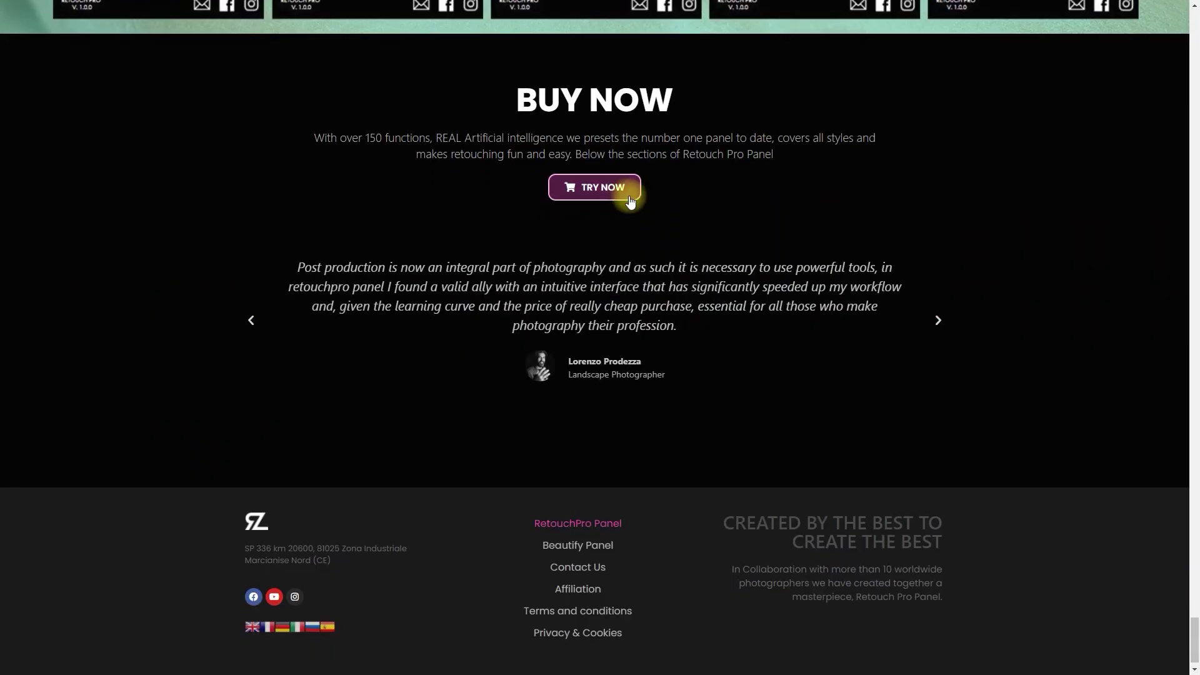
- Add Retouch Pro Panel 2.0 (€27,95) to the cart and apply the coupon for a €25,16 total
left_click(625, 197)
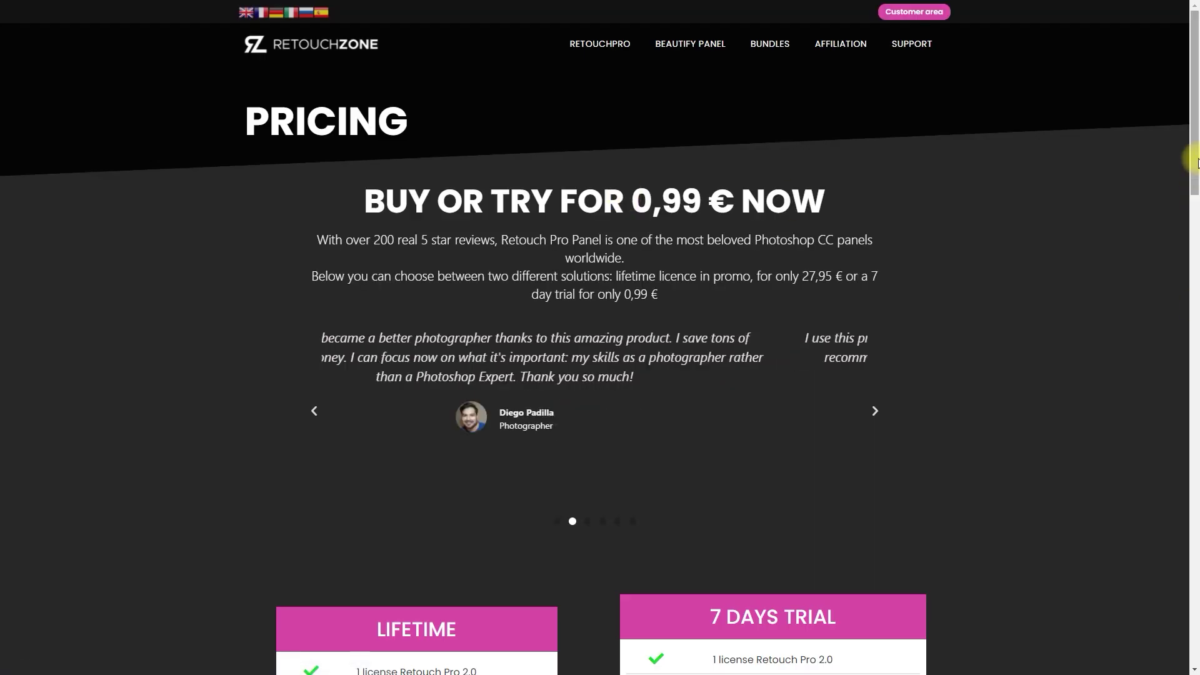
left_click_drag(1195, 153, 1196, 291)
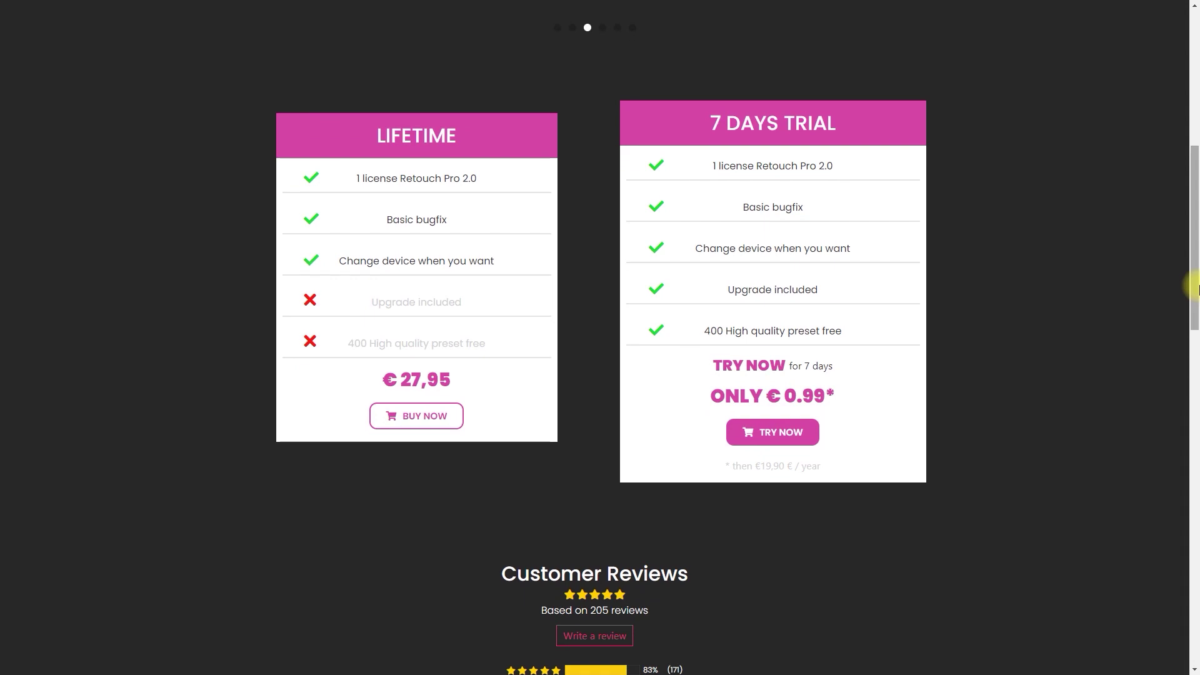
left_click(418, 421)
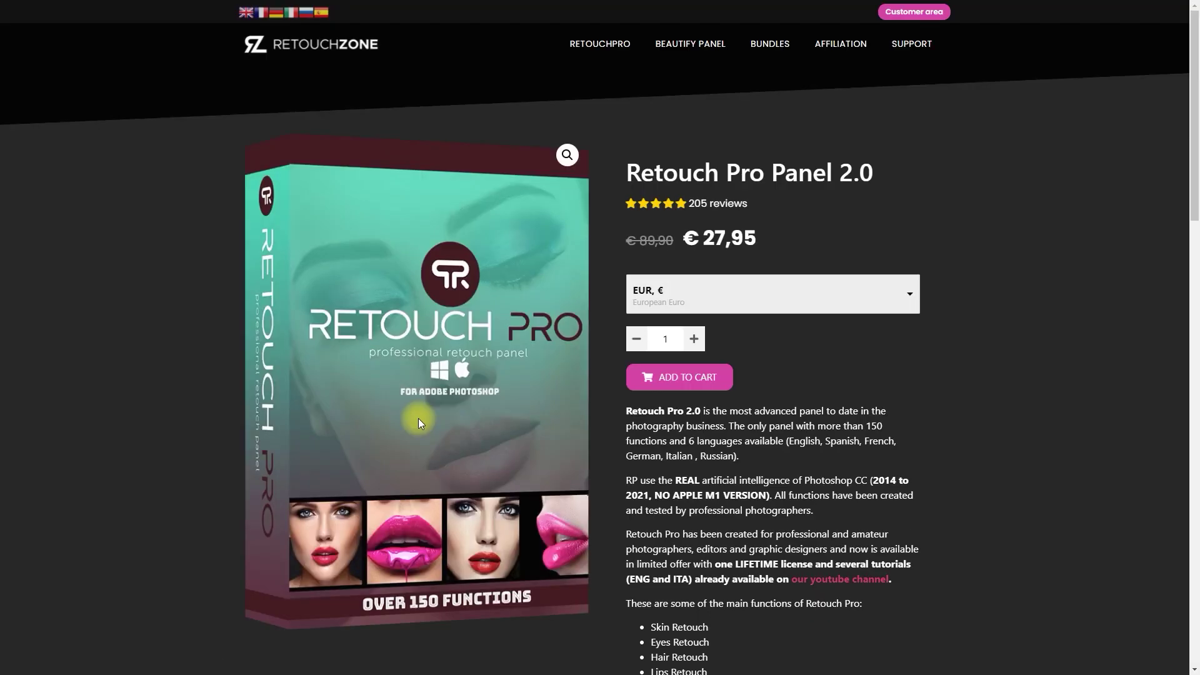
left_click(709, 376)
left_click(298, 366)
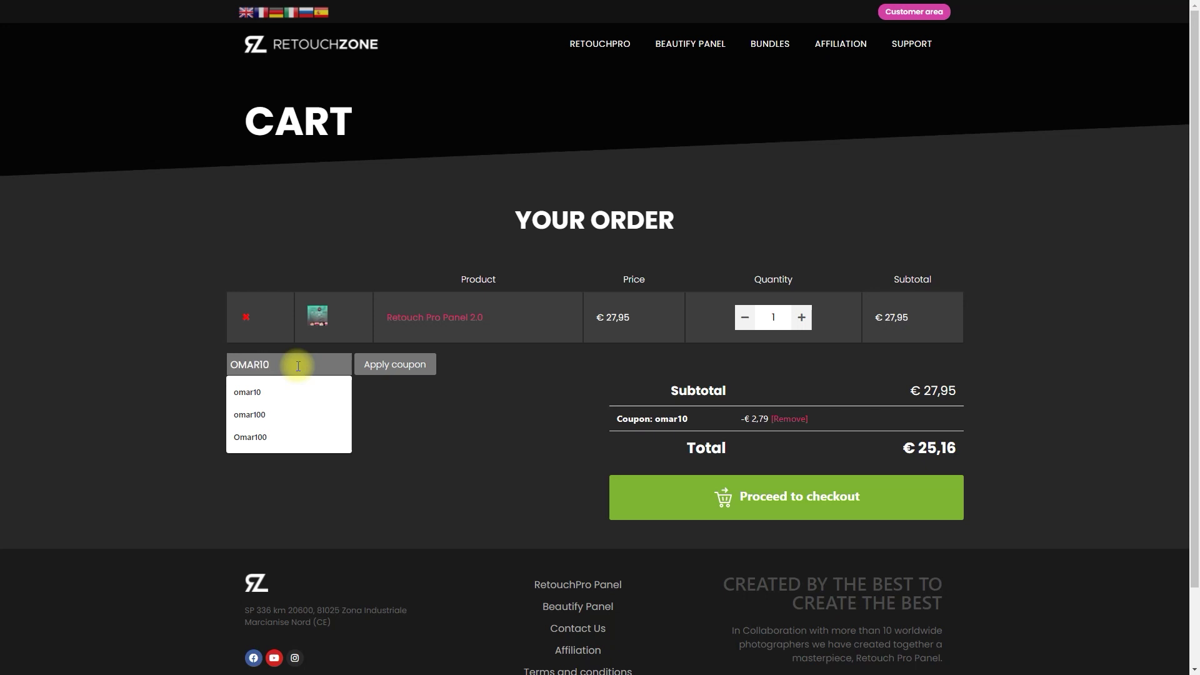
left_click(423, 365)
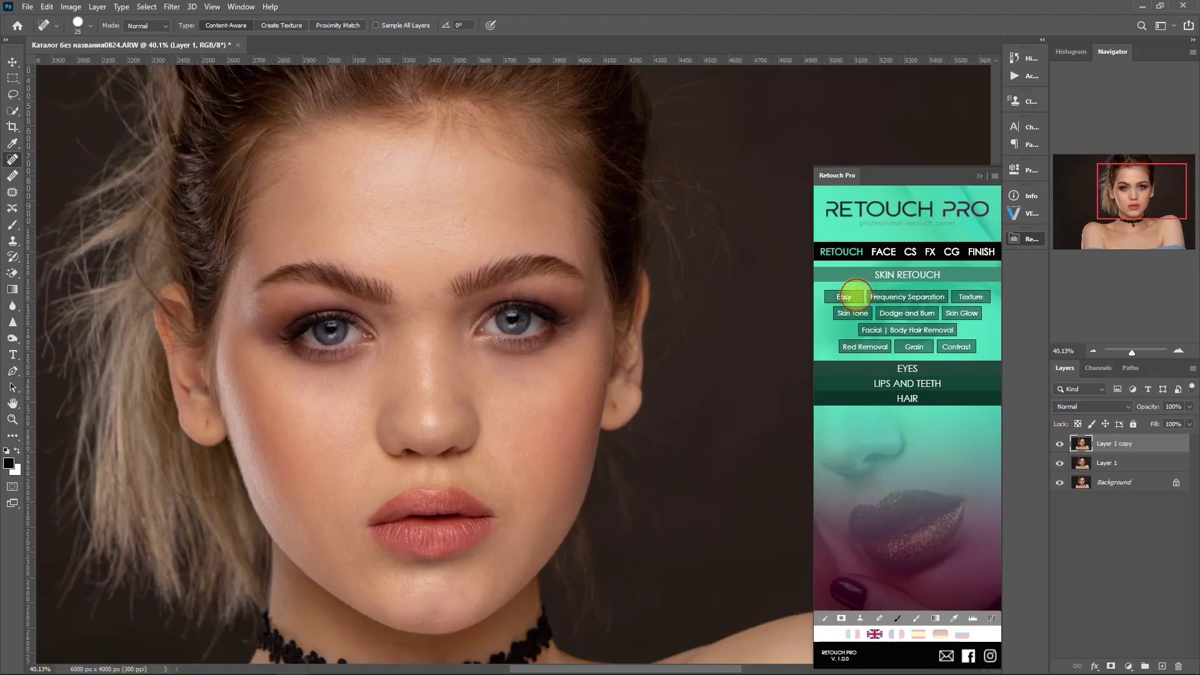
- Run the Easy skin smoothing and paint its mask white over the face
left_click(844, 297)
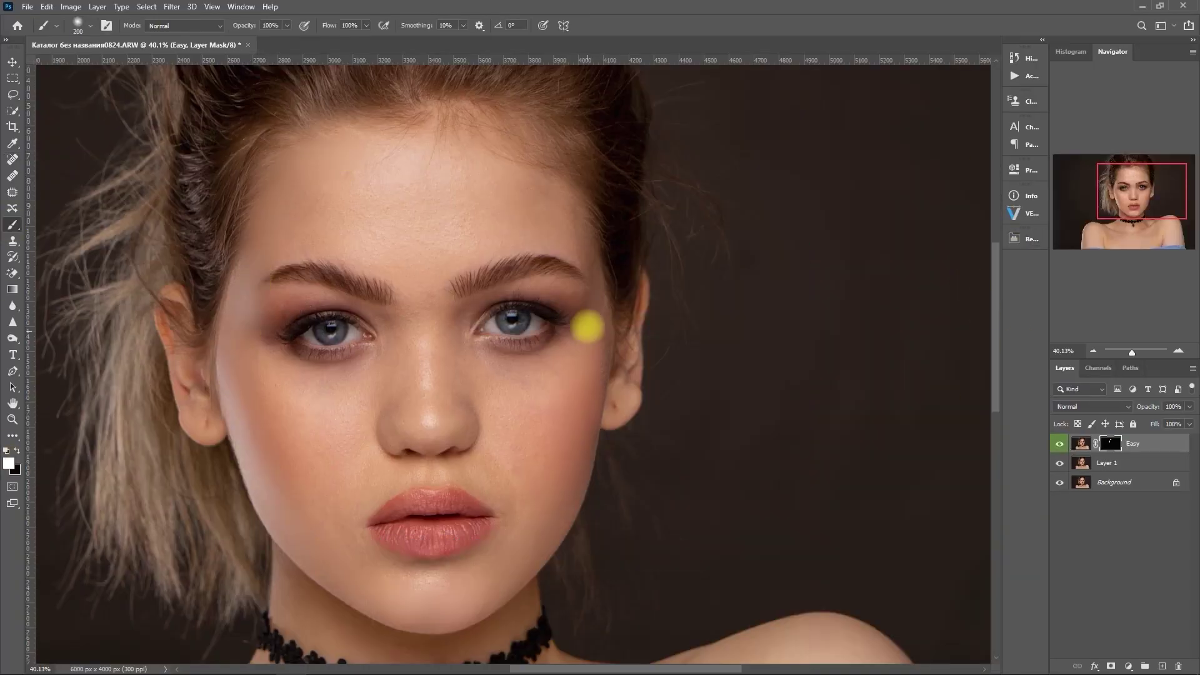
key("bracketright")
key("bracketright")
key("bracketright")
mouse_move(588, 326)
left_mouse_down()
mouse_move(495, 243)
mouse_move(587, 376)
mouse_move(547, 223)
left_mouse_up()
scroll(563, 282, "down", 5)
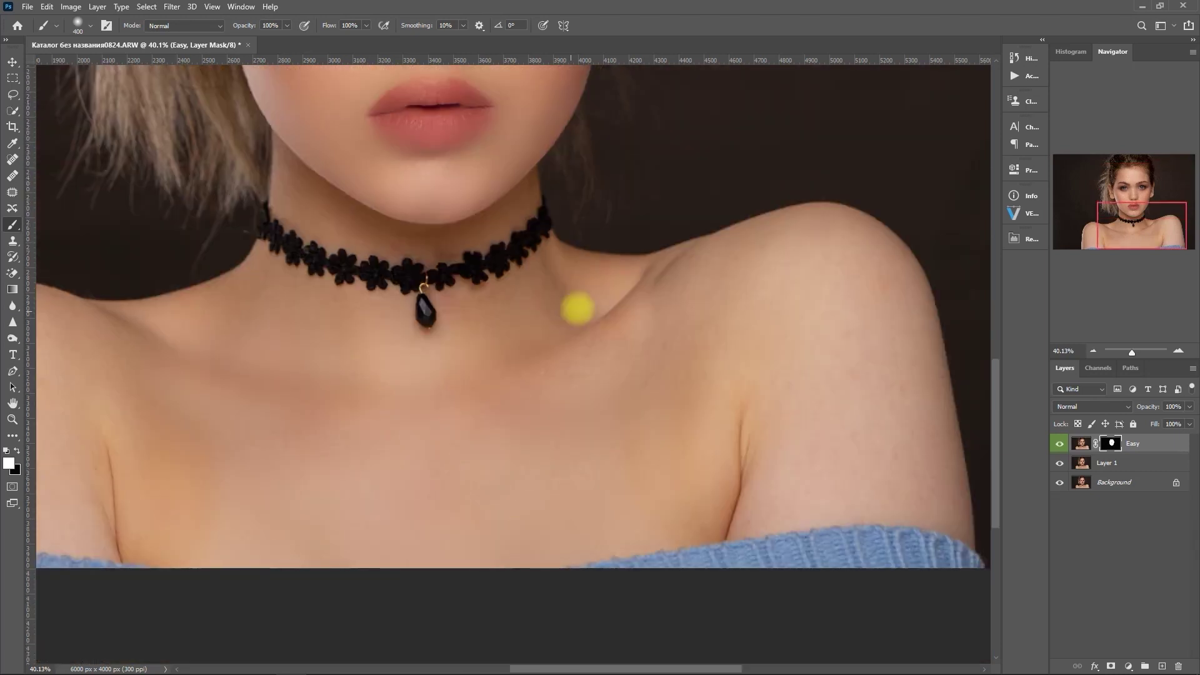
key("ctrl+0")
key("bracketleft")
key("bracketleft")
key("bracketleft")
key("bracketleft")
key("bracketleft")
key("bracketleft")
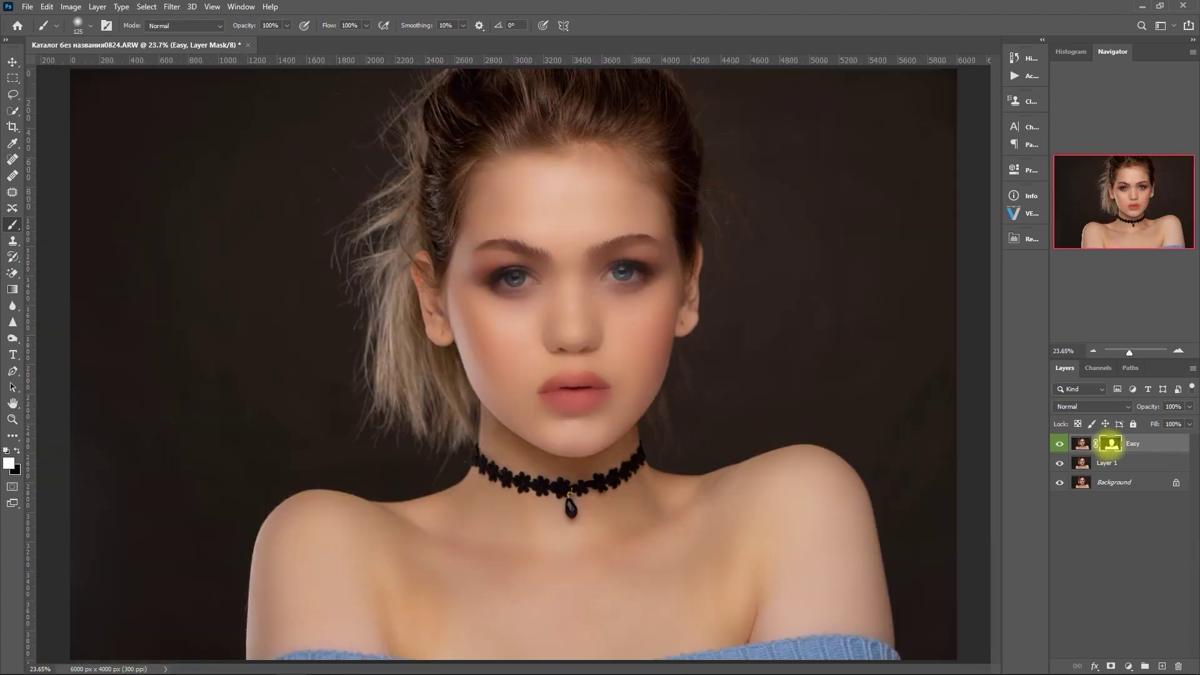
- Paint the smoothing mask black around the eyes and lips to keep them sharp
key("x")
key("bracketleft")
scroll(488, 288, "up", 6, "alt")
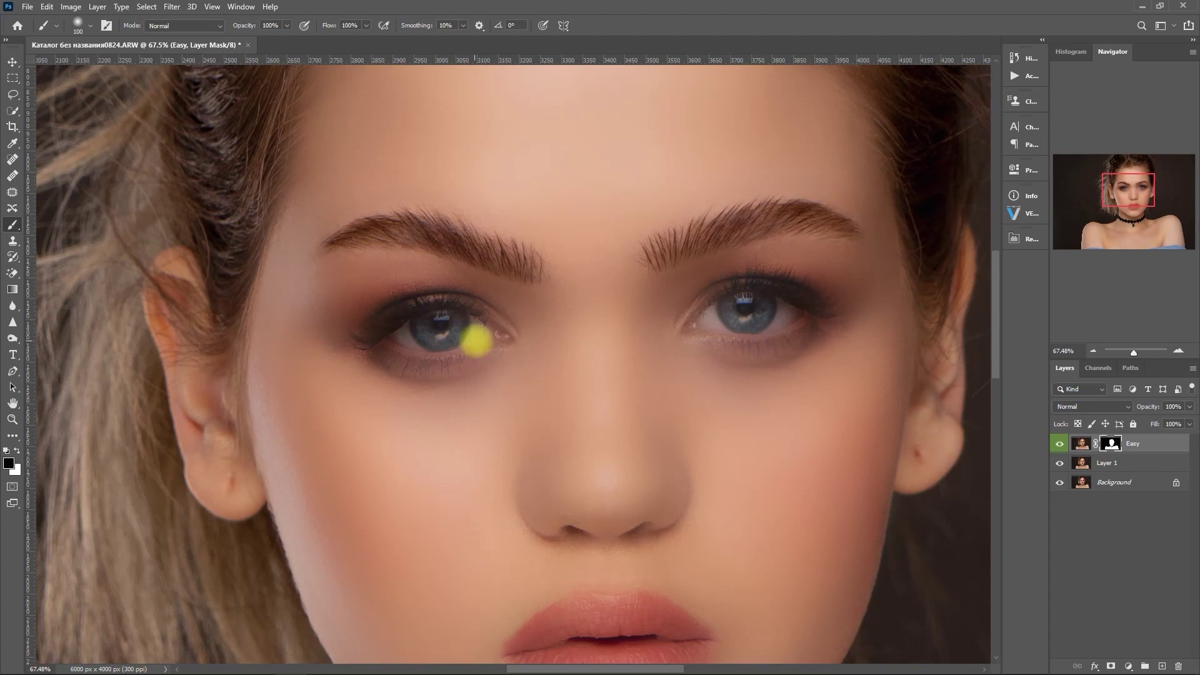
scroll(557, 555, "down", 3)
scroll(557, 556, "down", 4, "alt")
left_click_drag(249, 25, 218, 25)
key("bracketright")
key("bracketright")
key("bracketright")
key("bracketright")
key("bracketright")
scroll(498, 455, "down", 5)
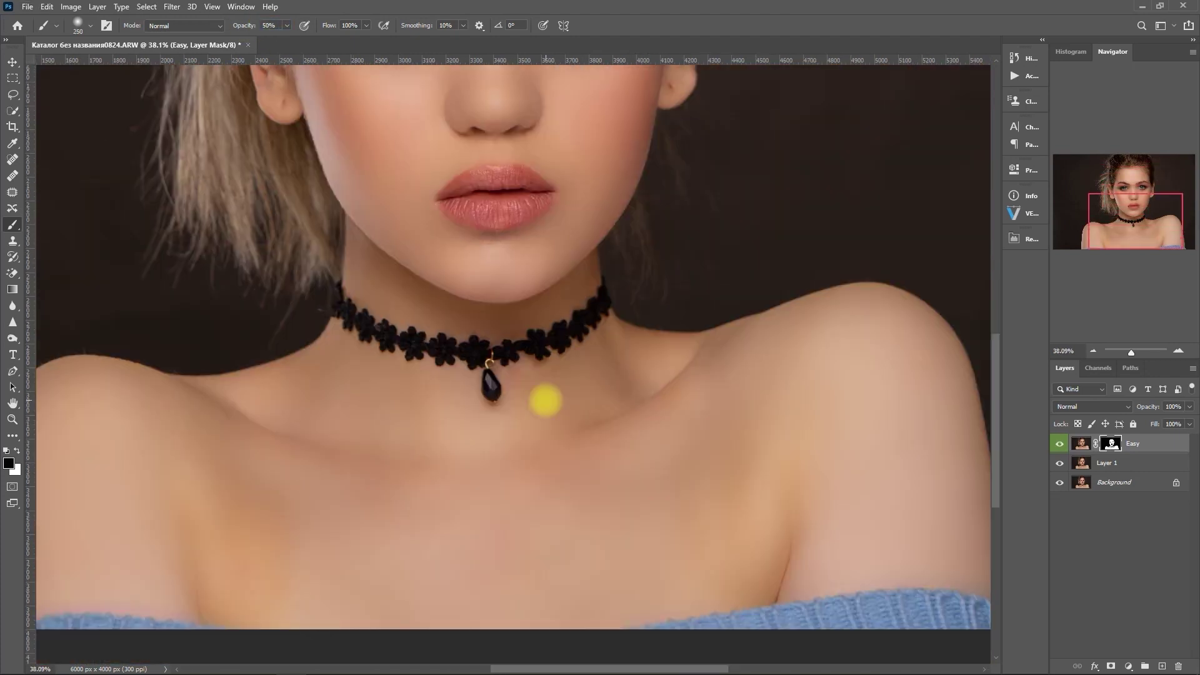
scroll(508, 377, "down", 3, "alt")
key("x")
key("ctrl+plus")
key("bracketleft")
key("bracketleft")
- Set the smoothing layer's opacity to 60%
left_click(1152, 407)
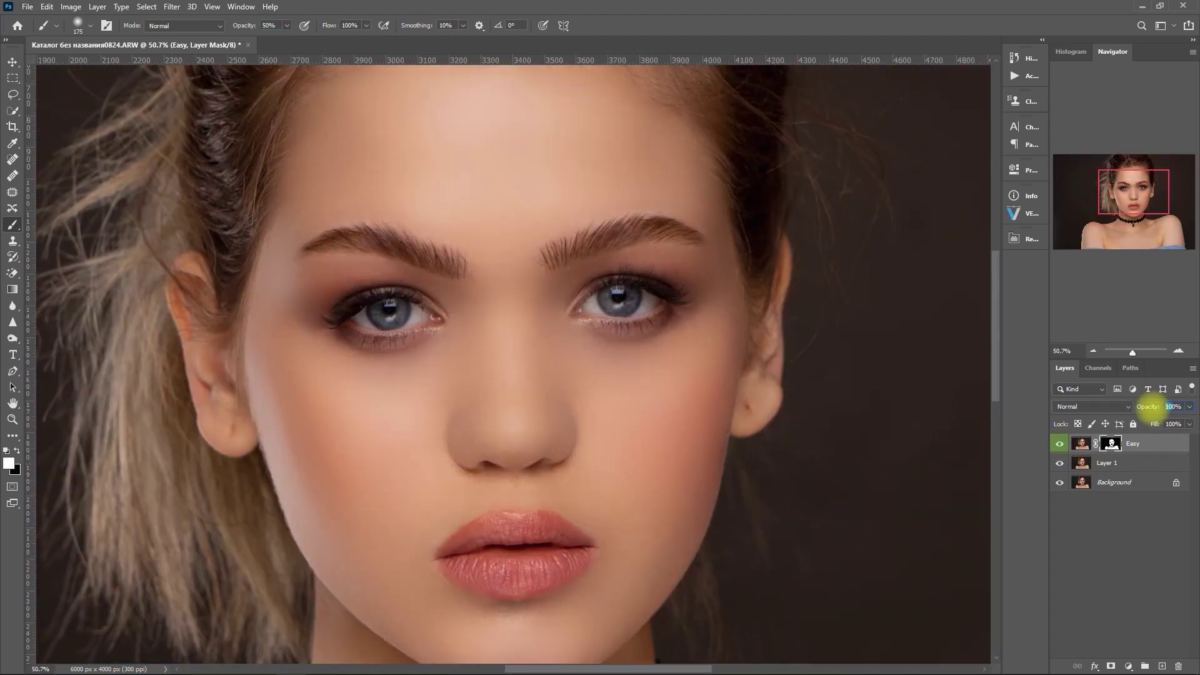
type("60")
key("Return")
key("ctrl+0")
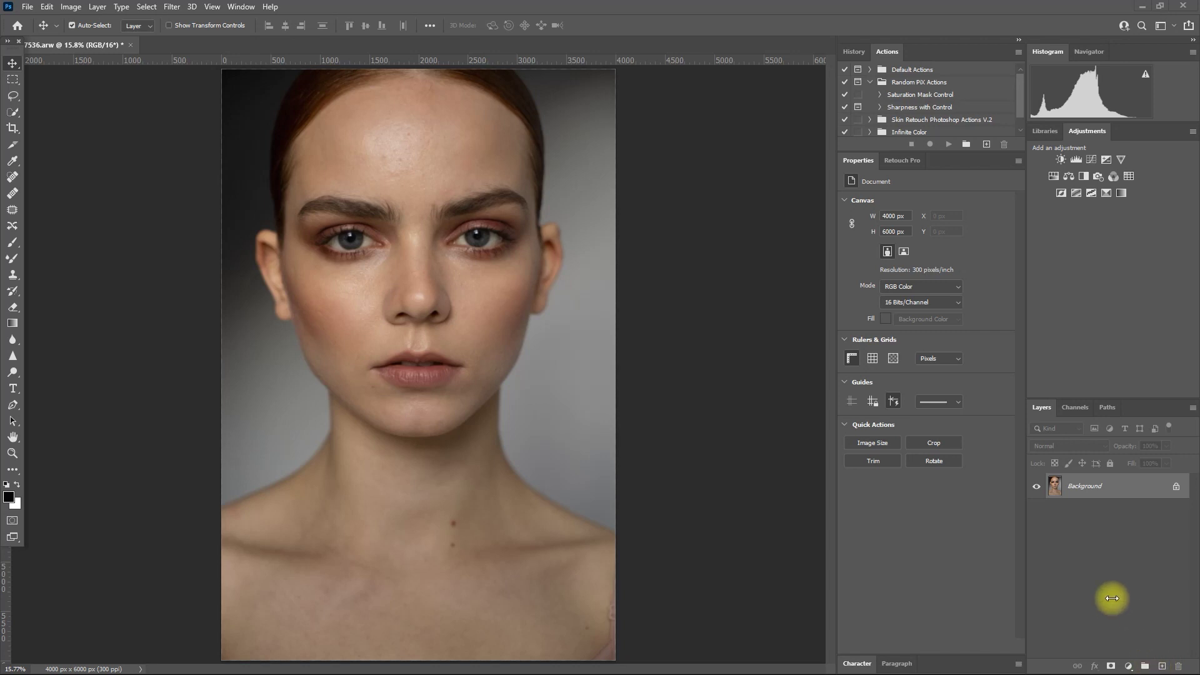
- Add Layer 1 and a Black & White adjustment with Reds at -100 and Yellows at 19
key("space")
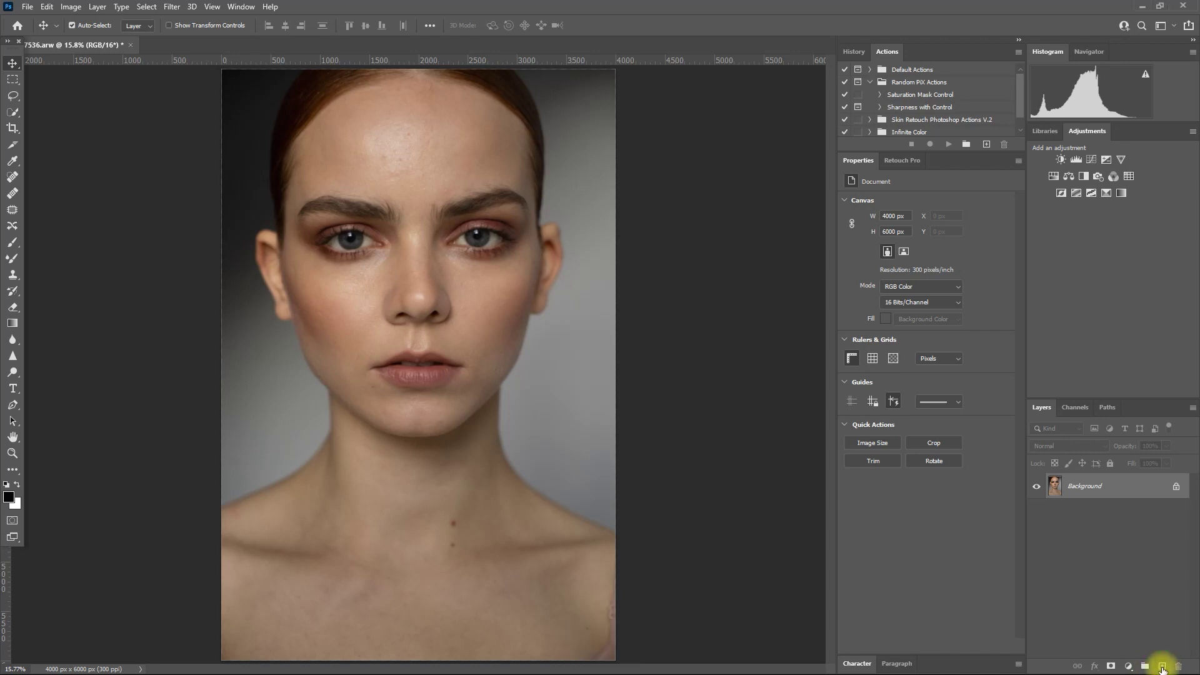
left_click(1162, 669)
left_click(1128, 667)
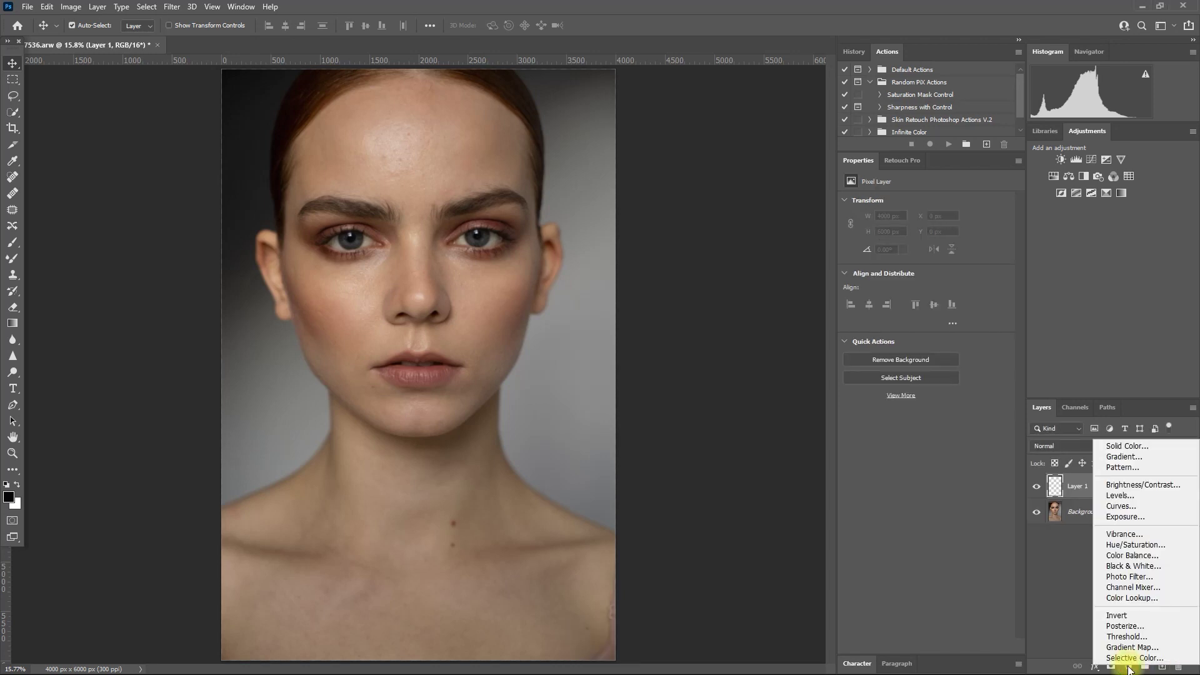
left_click(1122, 570)
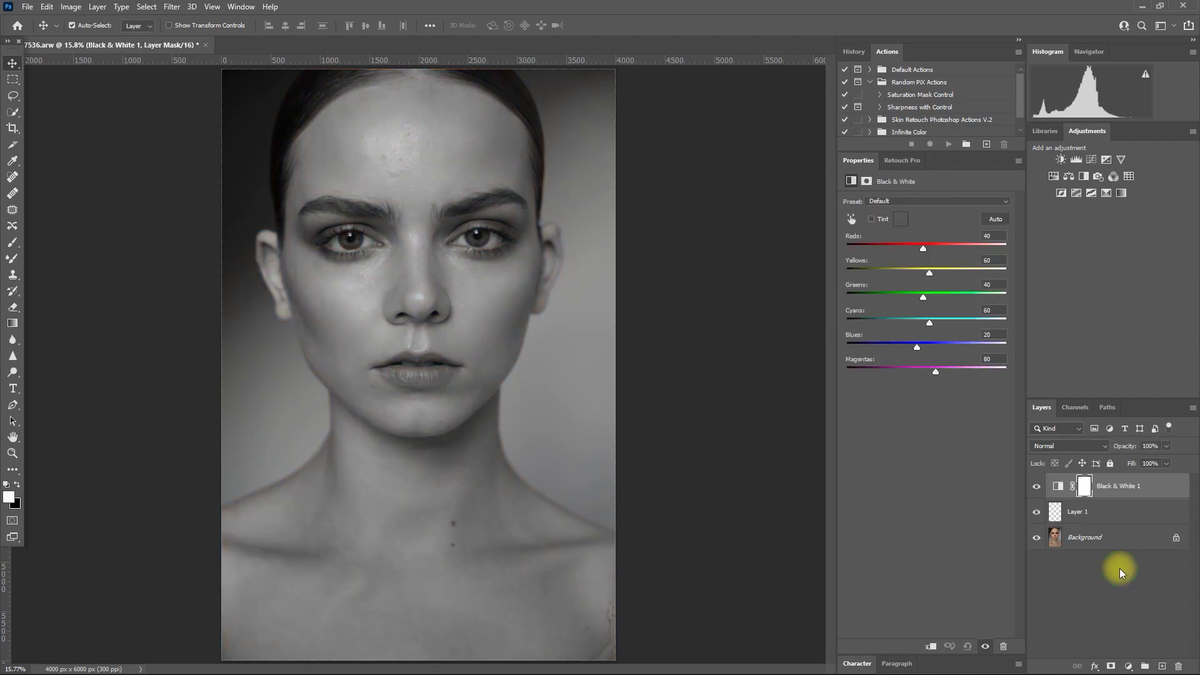
left_click_drag(924, 246, 918, 274)
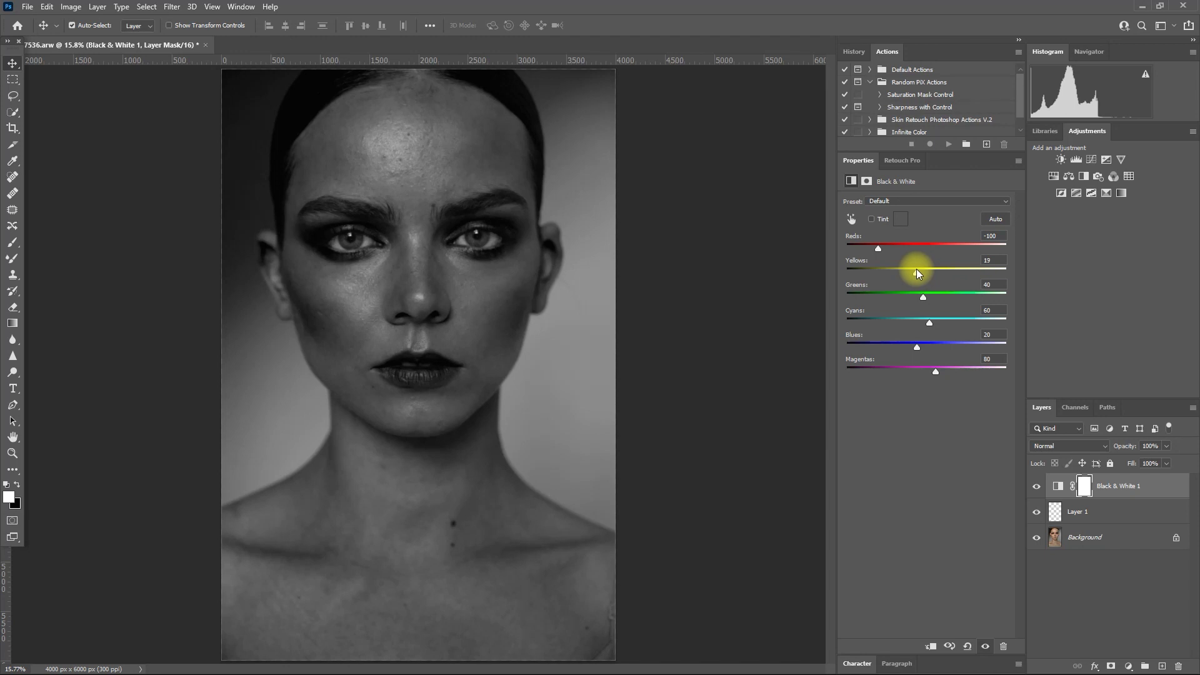
- Select Layer 1, set the Spot Healing Brush to Normal mode, and frame the neck and shoulders
left_click(1104, 514)
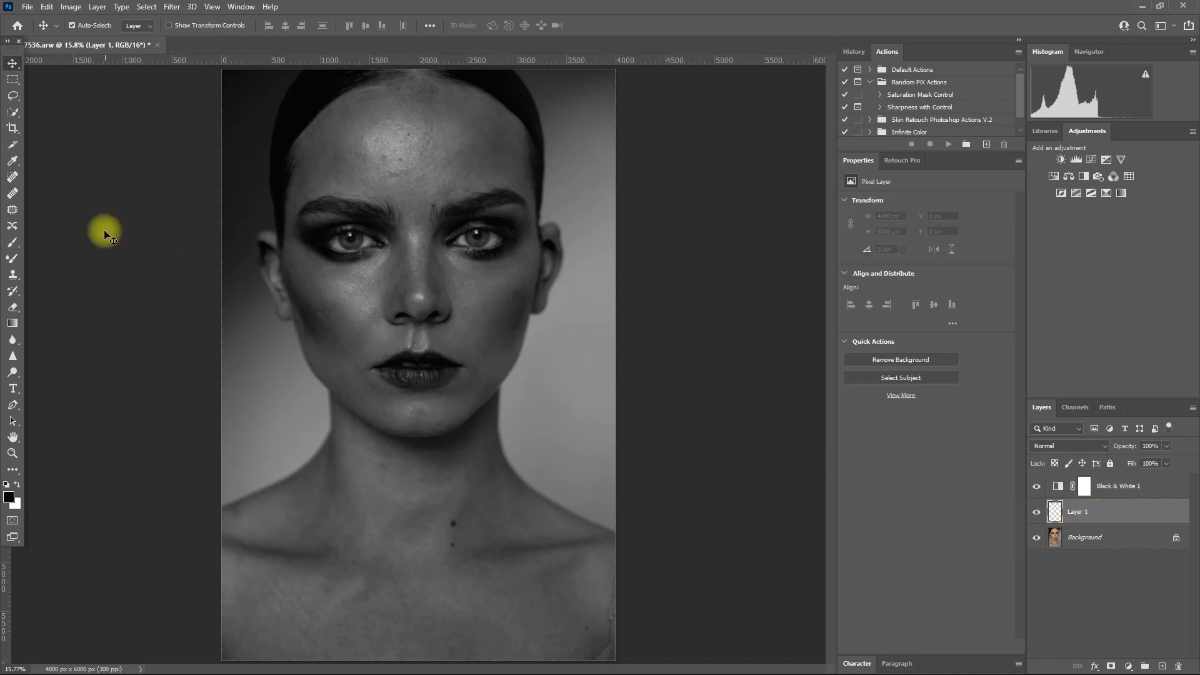
left_click(12, 178)
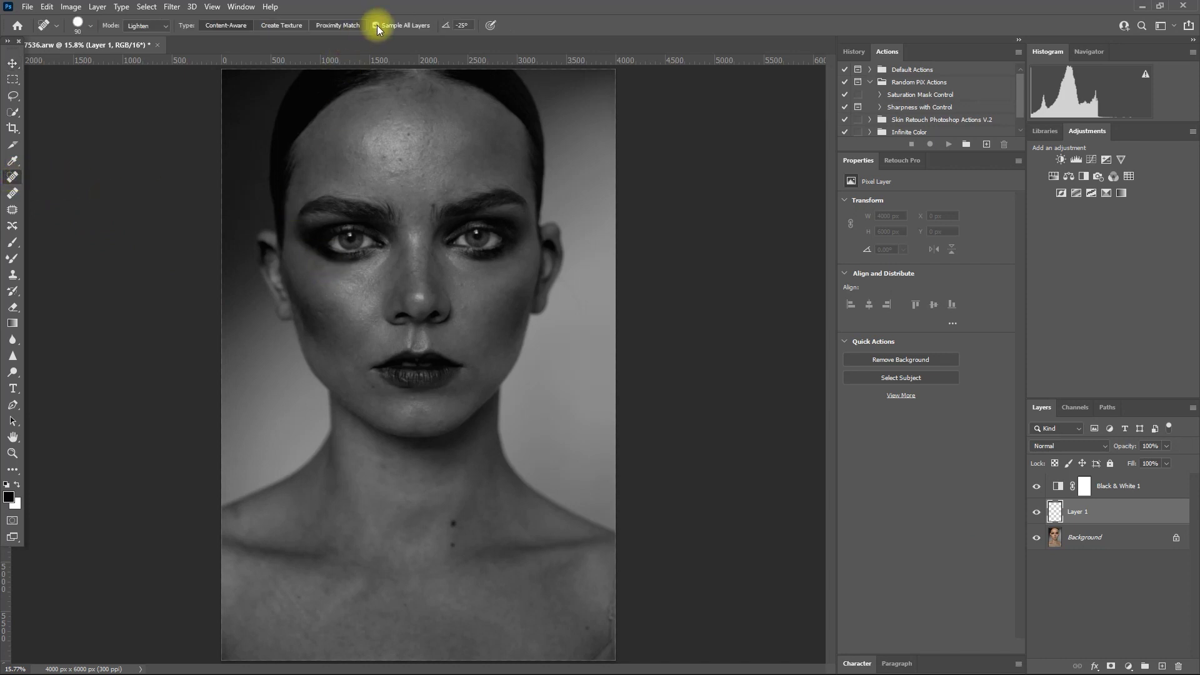
left_click(164, 28)
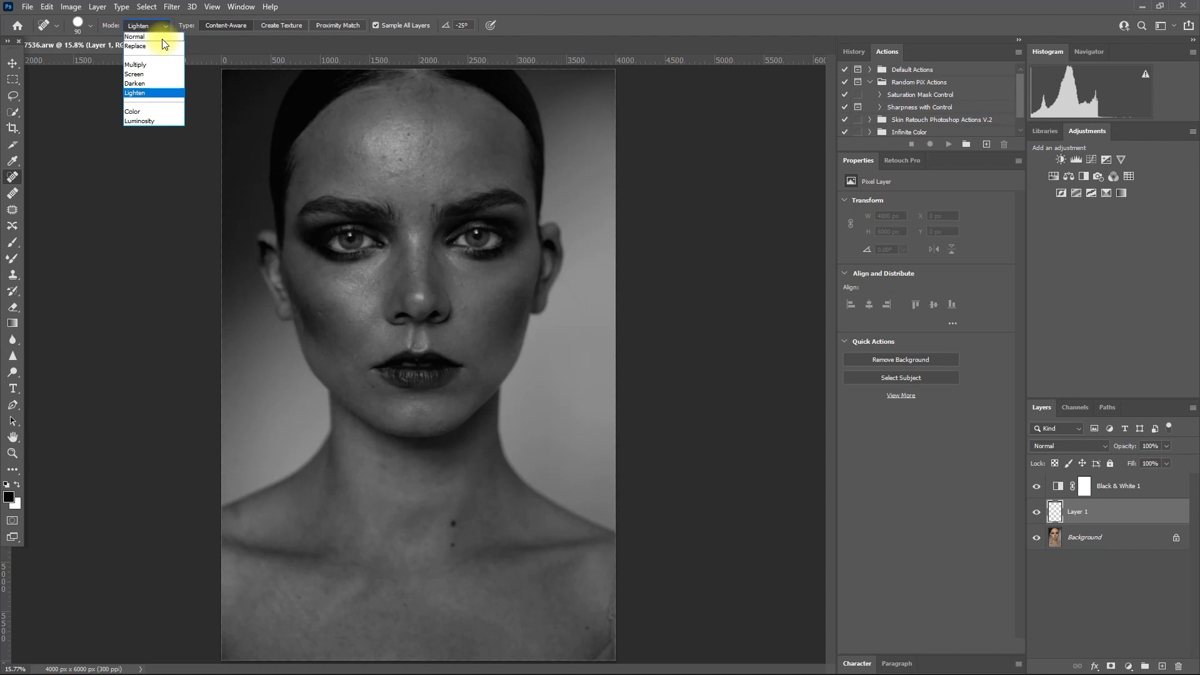
left_click(163, 37)
left_click(12, 63)
scroll(488, 502, "up", 3)
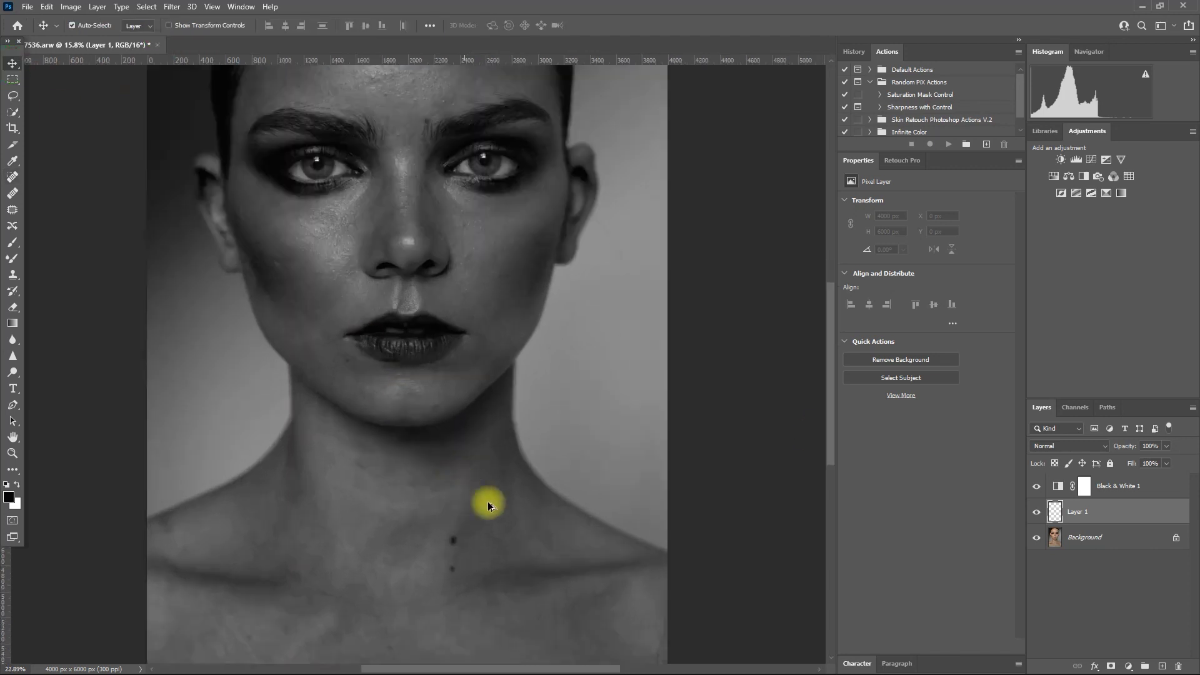
key("space")
left_click_drag(513, 539, 493, 432)
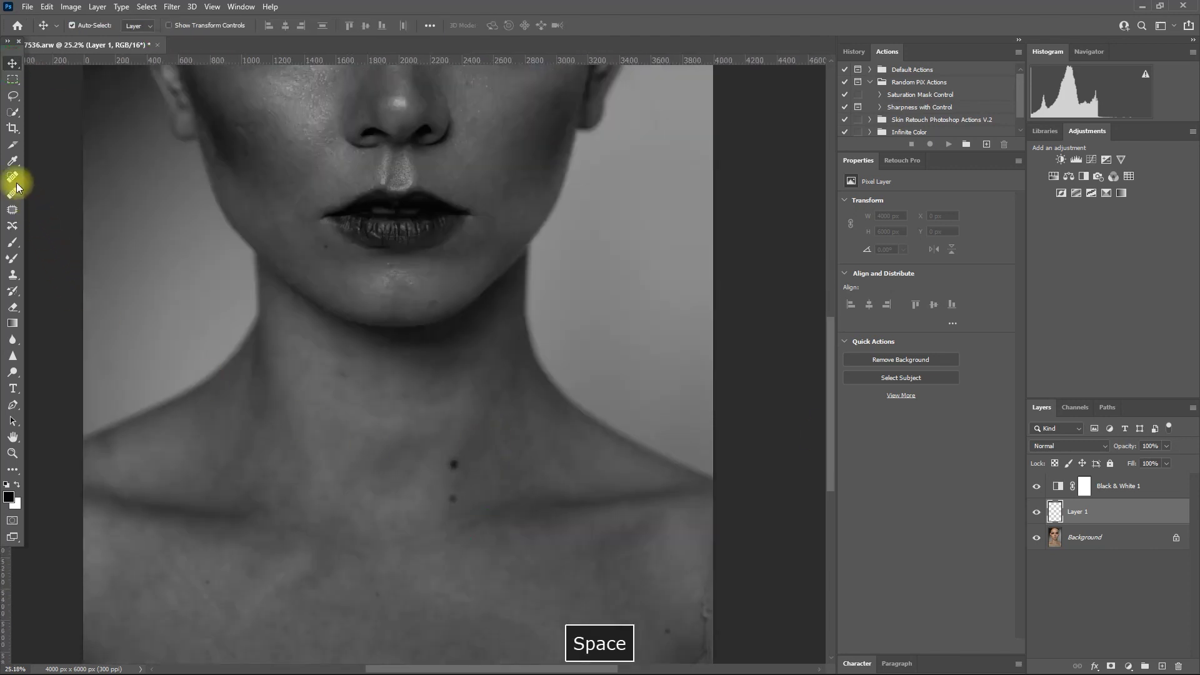
- Heal the blemishes on the neck, cheek and forehead, resizing the brush as needed
left_click(14, 180)
left_click(453, 498)
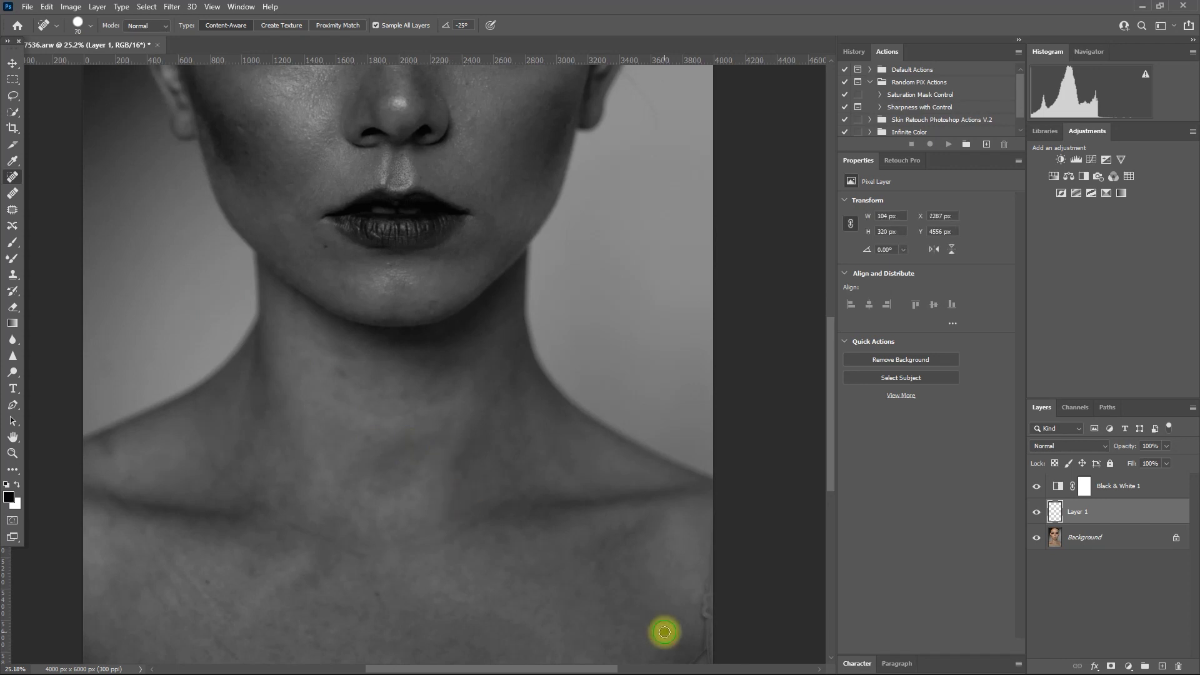
scroll(330, 455, "up", 5)
key("bracketleft")
key("bracketleft")
key("bracketleft")
key("bracketleft")
key("bracketleft")
key("bracketleft")
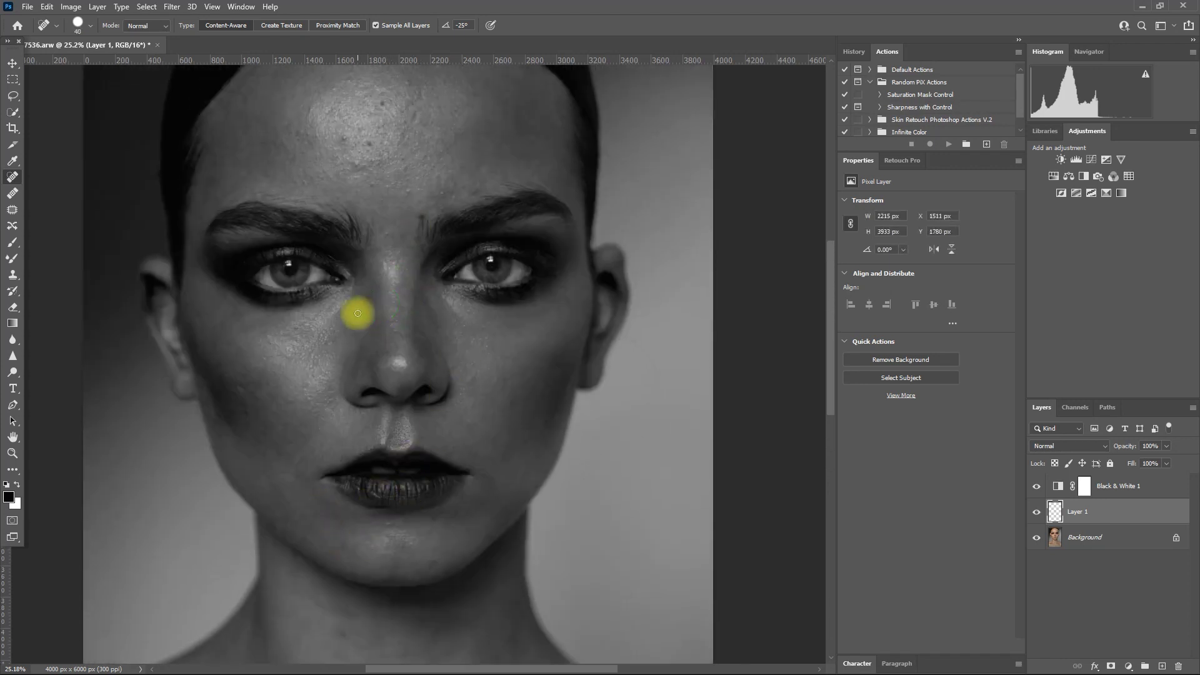
left_click(198, 325)
scroll(475, 500, "up", 4)
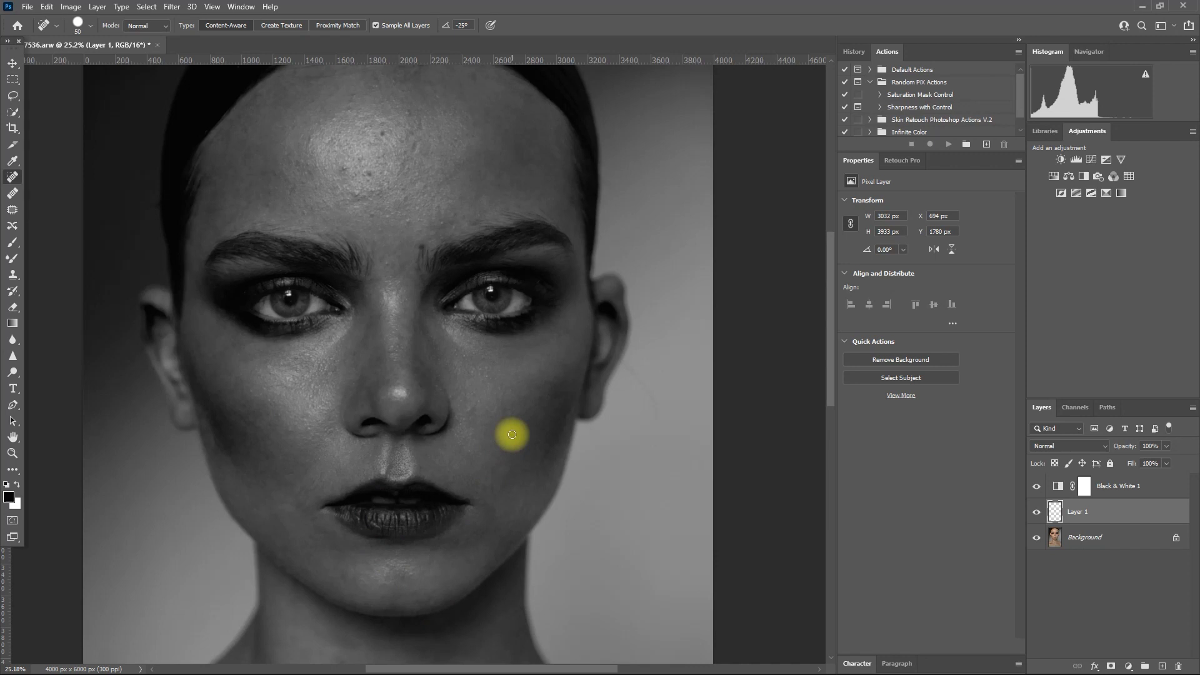
left_click_drag(382, 216, 413, 230)
left_click(471, 156)
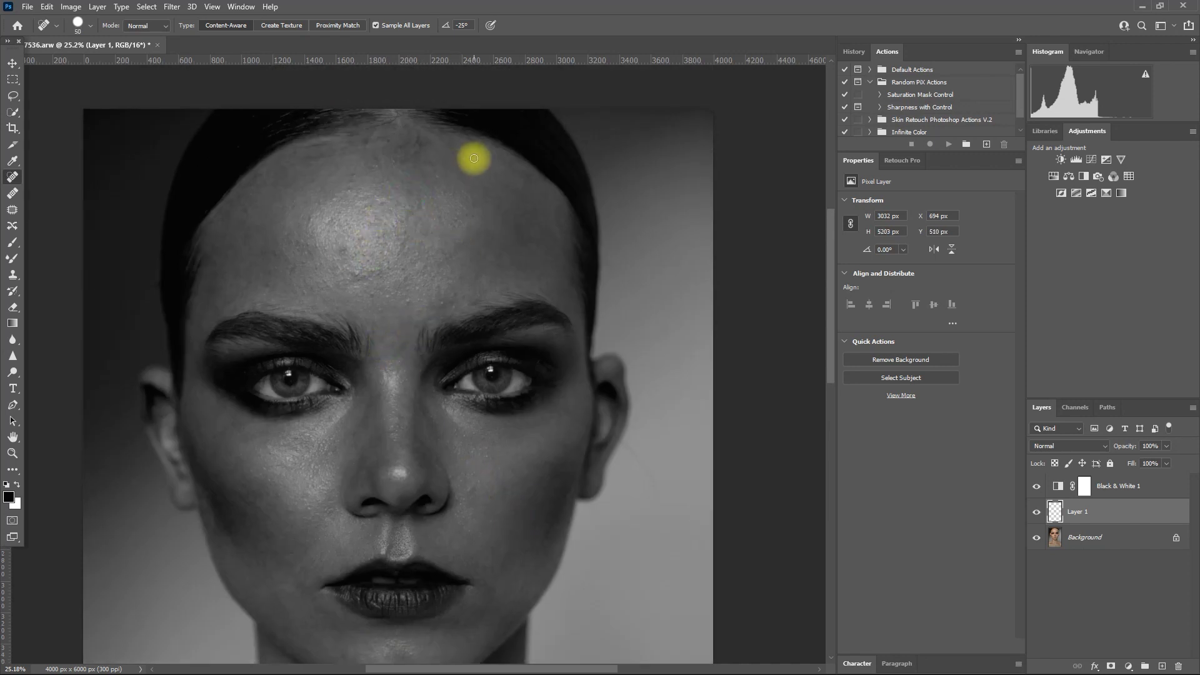
key("bracketright")
key("bracketright")
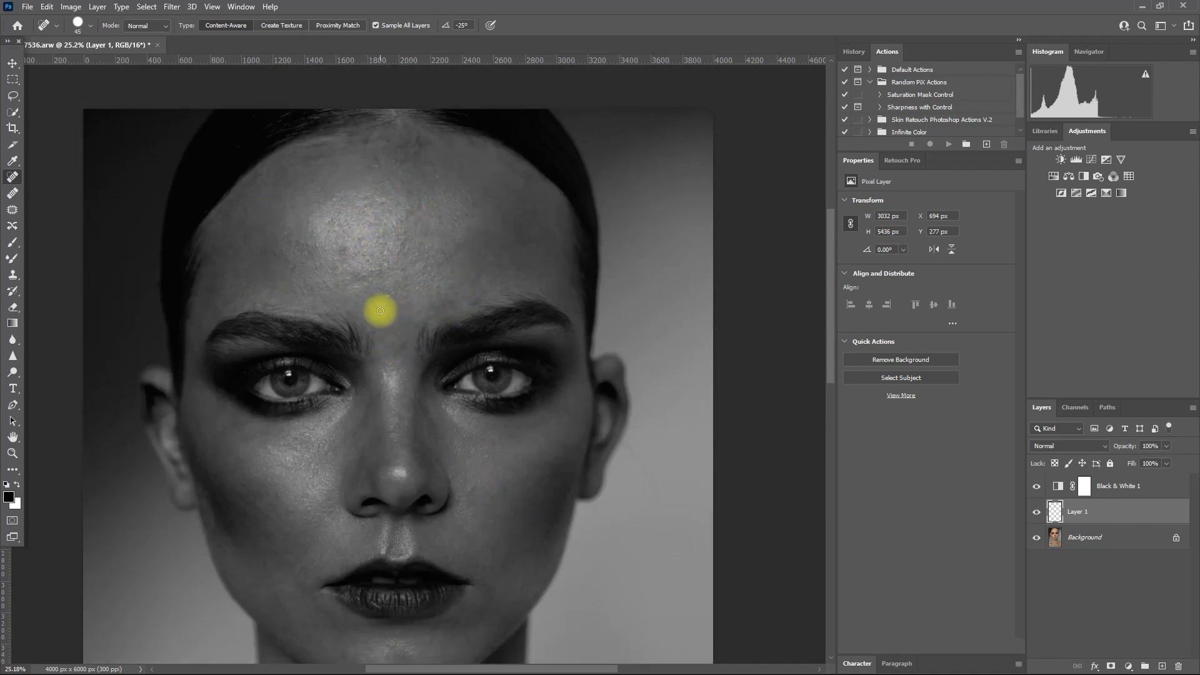
left_click(366, 145)
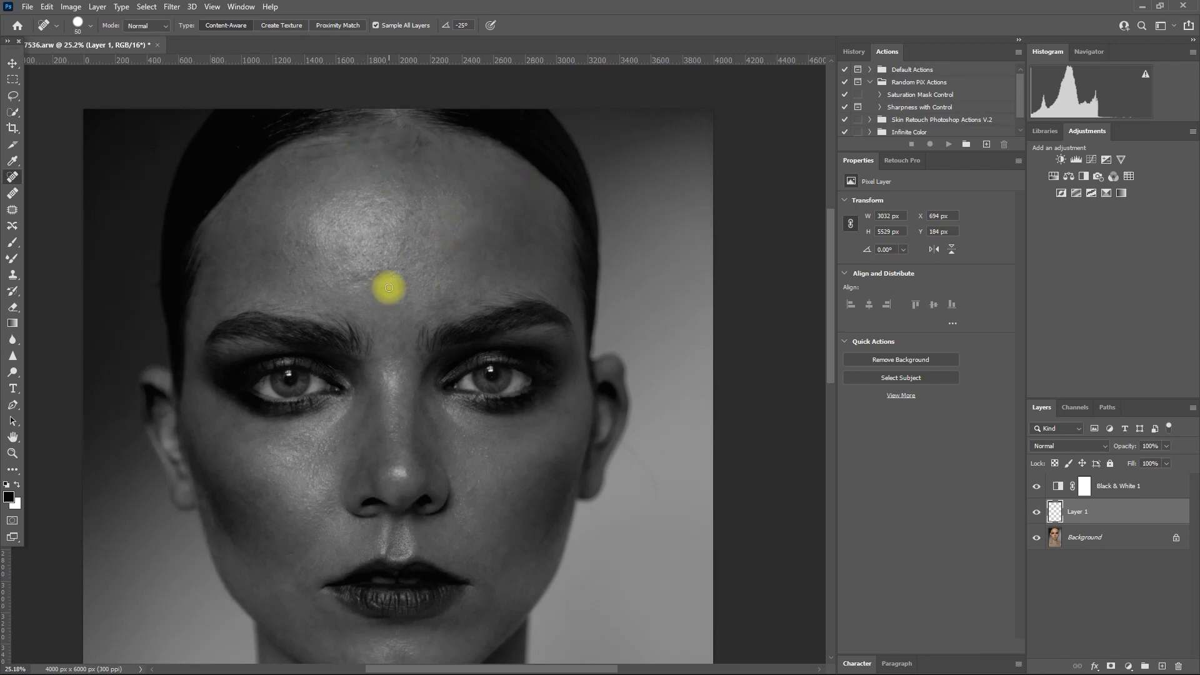
key("bracketright")
scroll(302, 477, "down", 1)
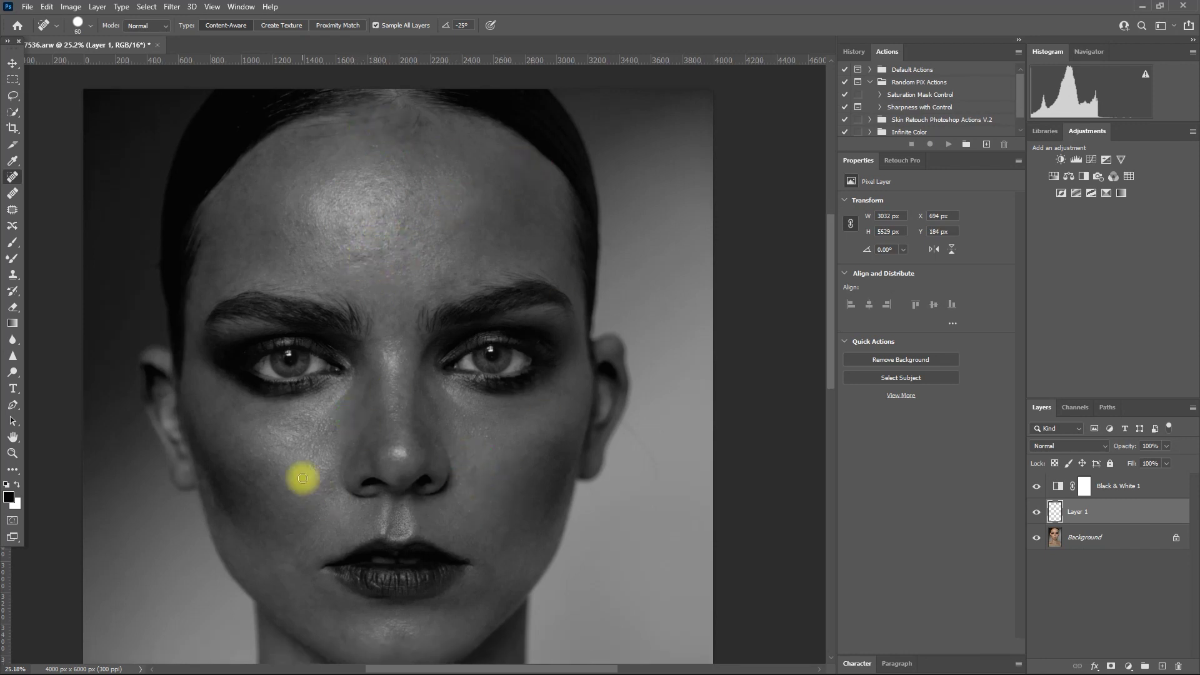
key("bracketleft")
key("bracketleft")
scroll(428, 571, "down", 1)
scroll(464, 579, "down", 2)
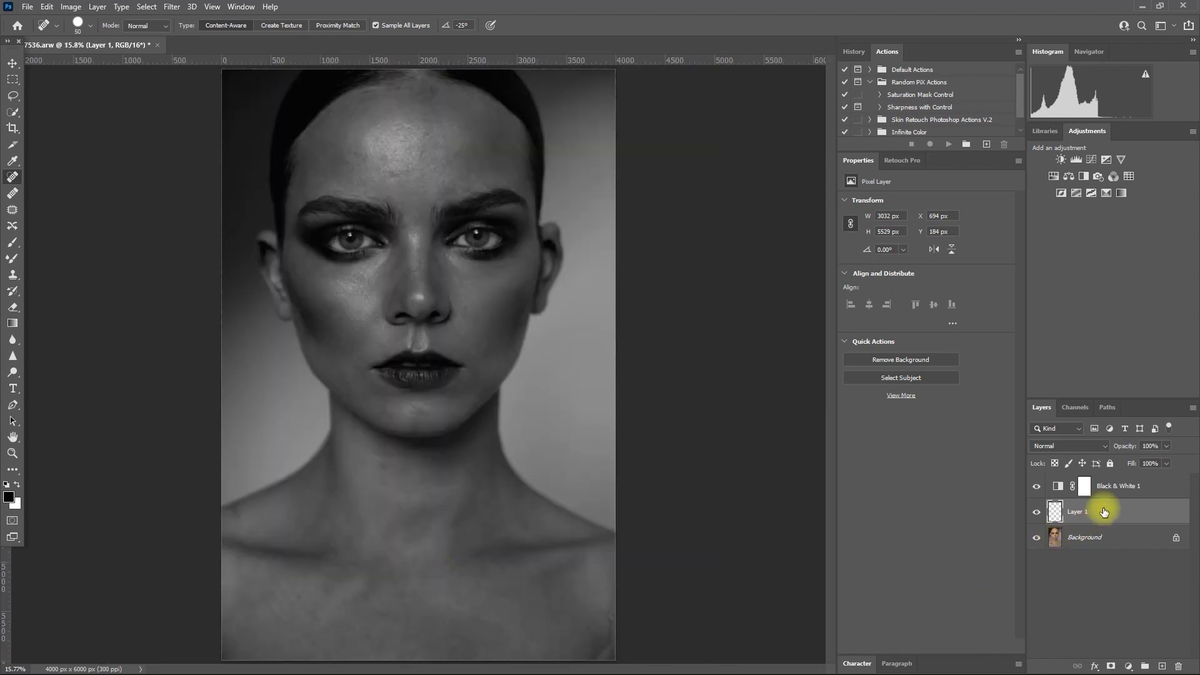
- Delete the Black & White 1 adjustment, then toggle Layer 1's visibility to compare before and after
left_click(1149, 491)
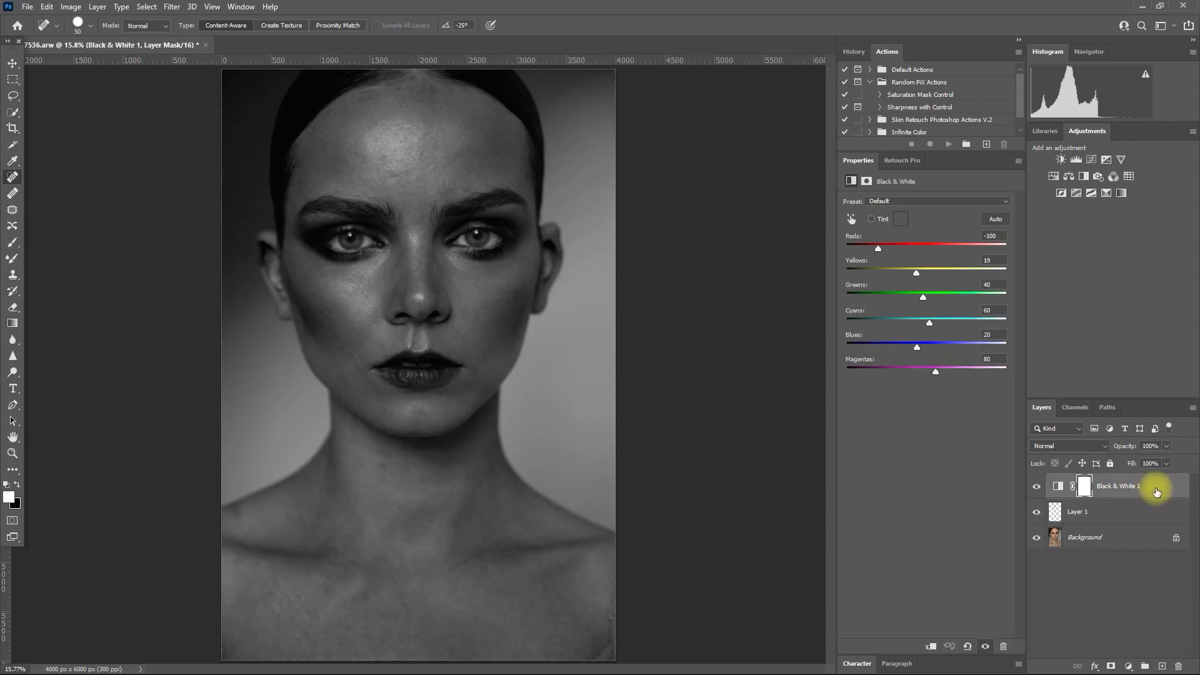
left_click_drag(1156, 492, 1179, 667)
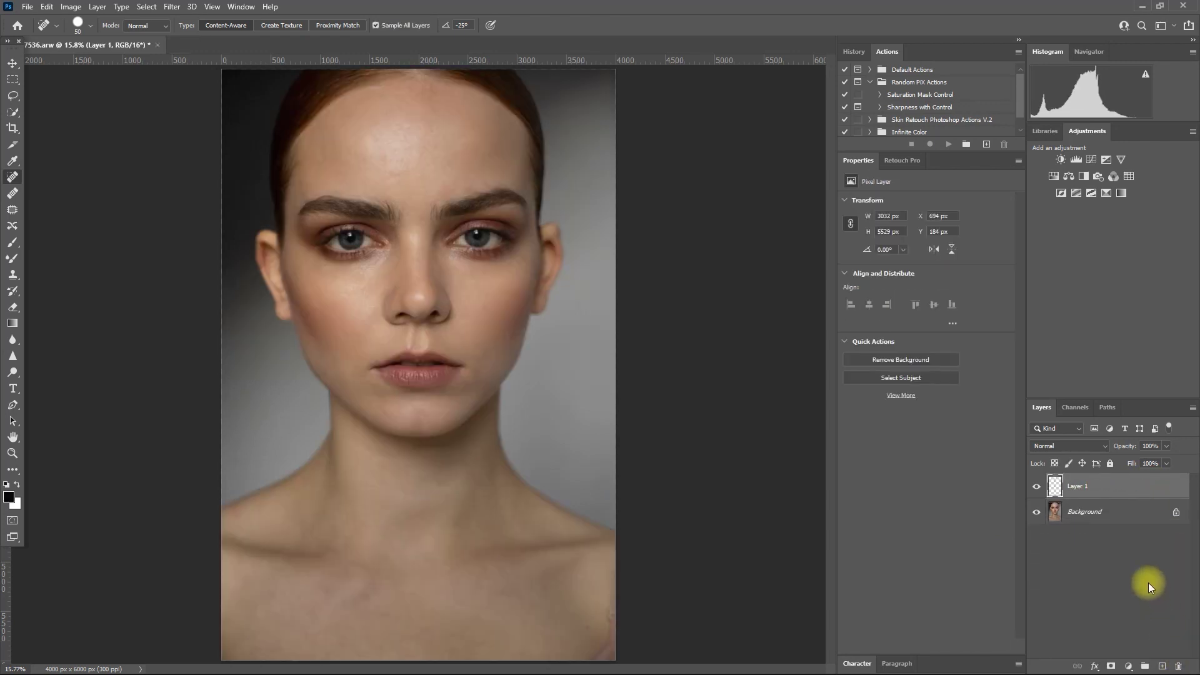
left_click(1037, 487)
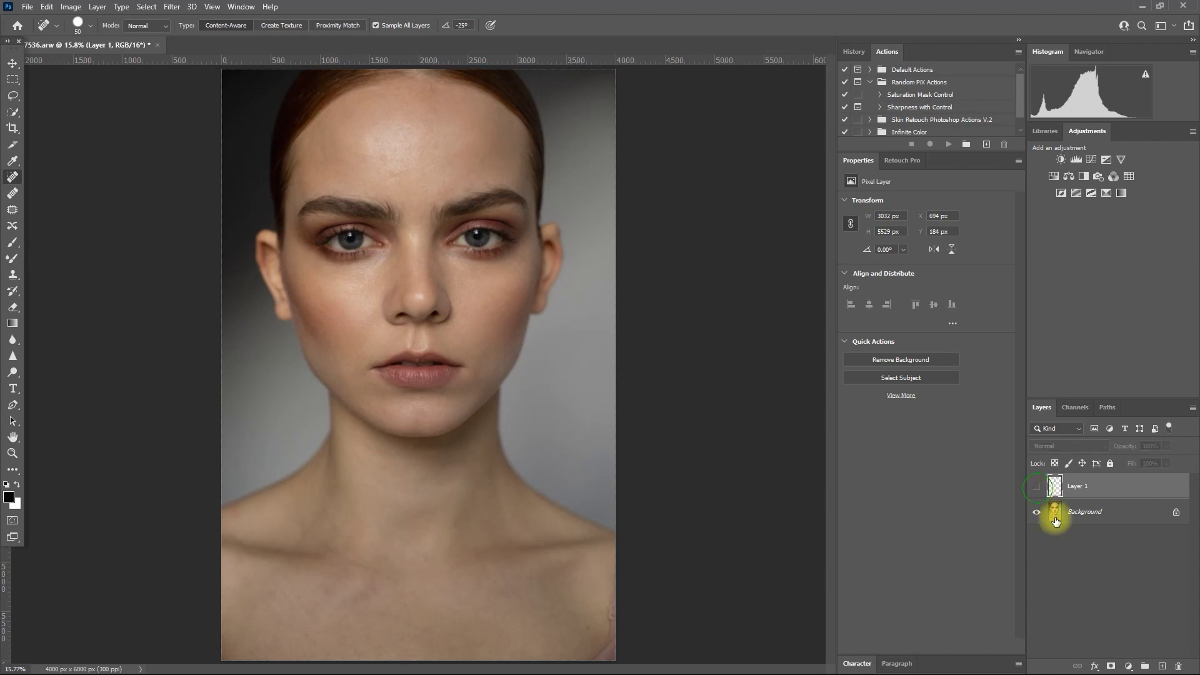
left_click(1037, 487)
scroll(438, 297, "up", 4)
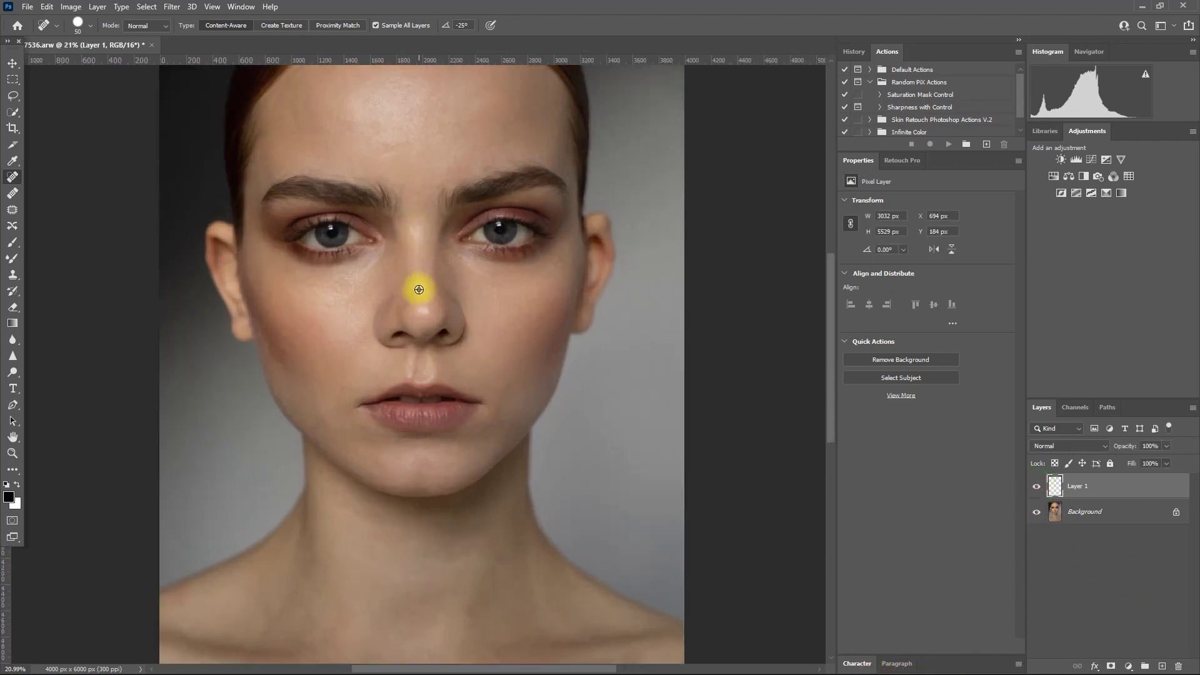
left_click_drag(436, 304, 509, 423)
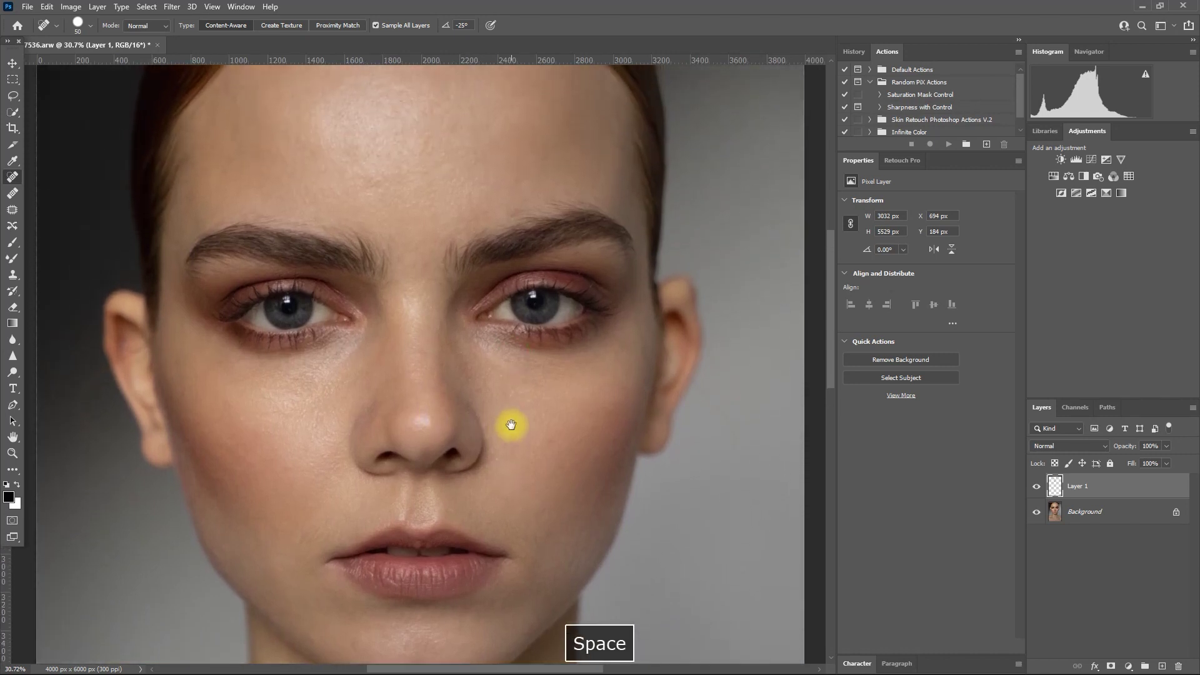
left_click(1037, 486)
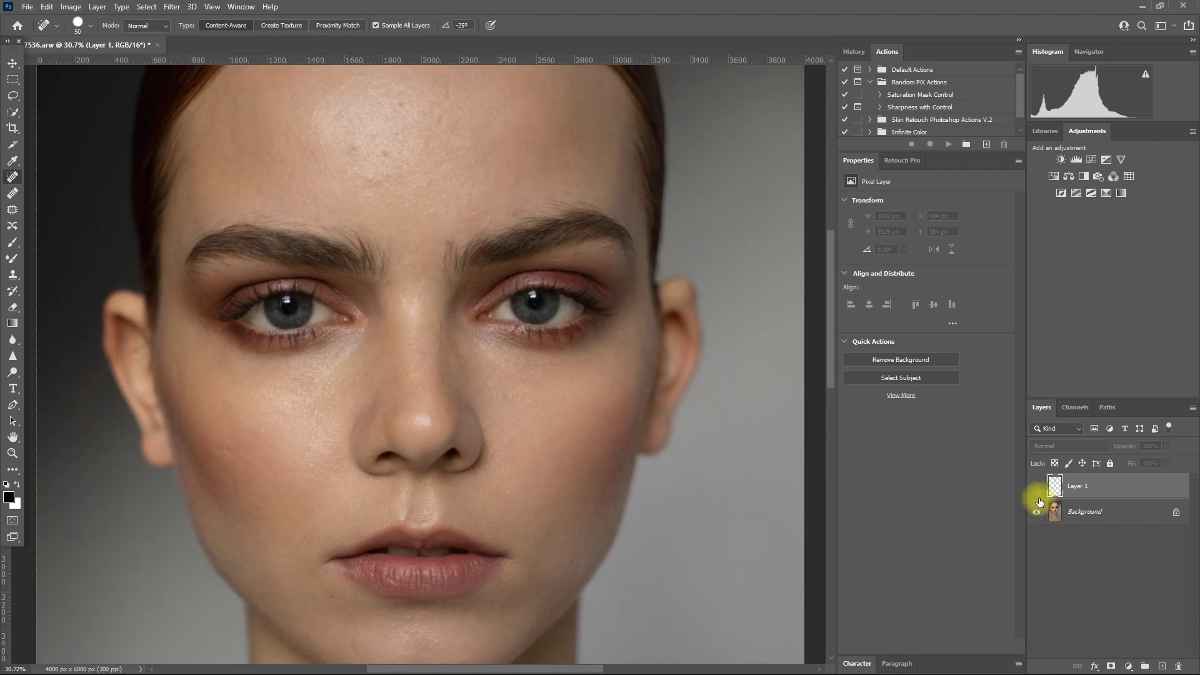
- Show Layer 1 again and stamp all visible layers into a new merged Layer 2
left_click(1037, 487)
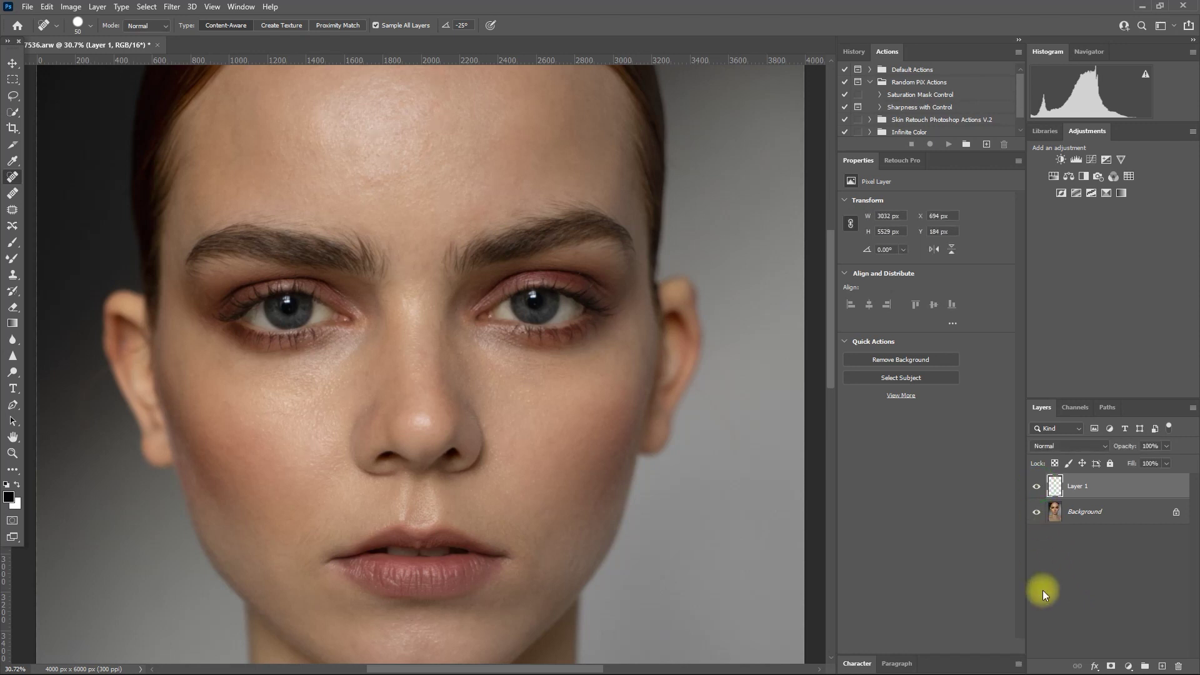
key("ctrl+0")
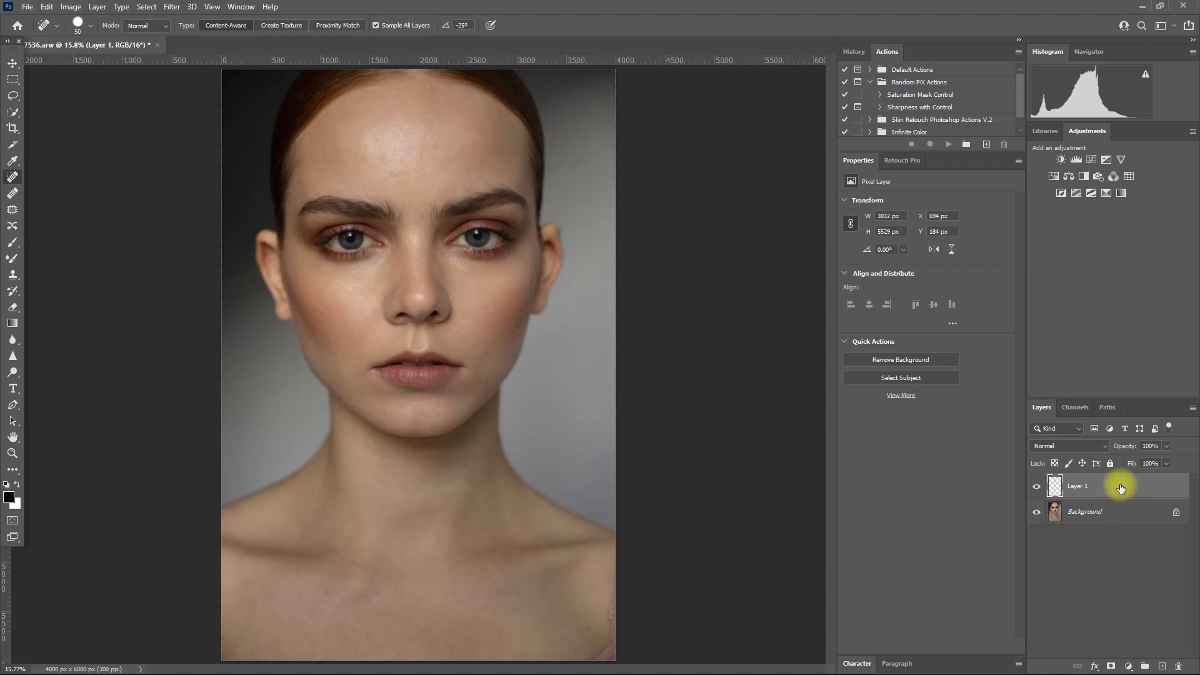
key("ctrl+alt+shift+e")
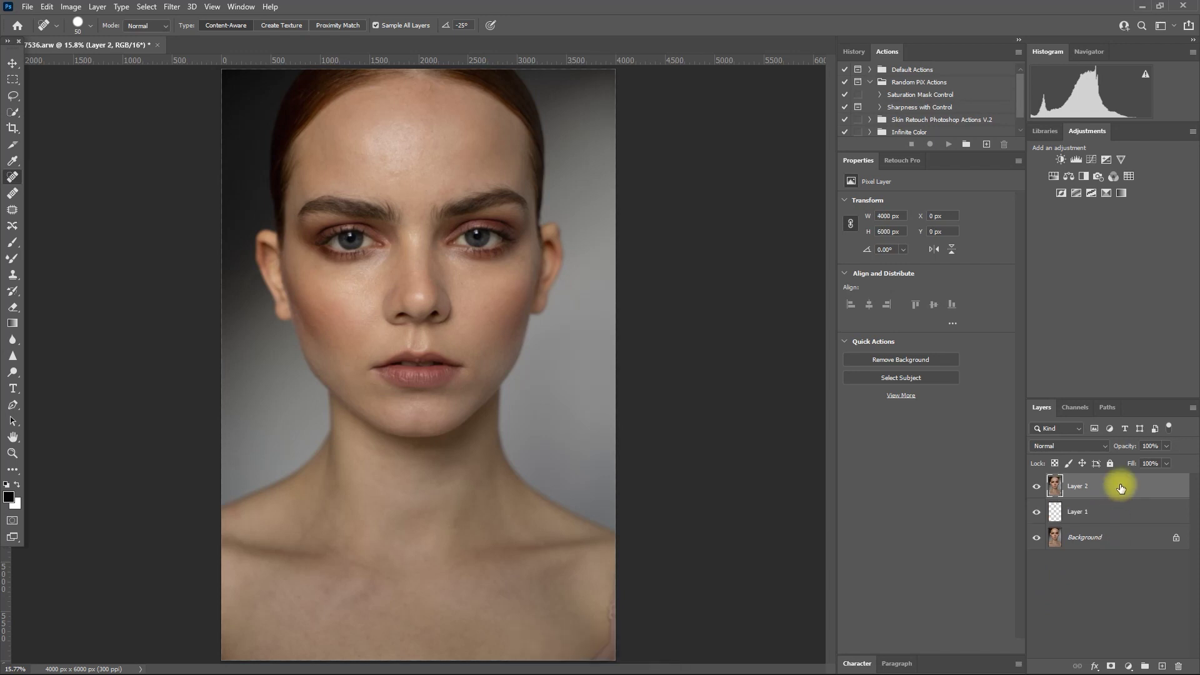
- Run Retouch Pro's 16-bit Frequency Separation, expand the group and hide the high layer
left_click(902, 160)
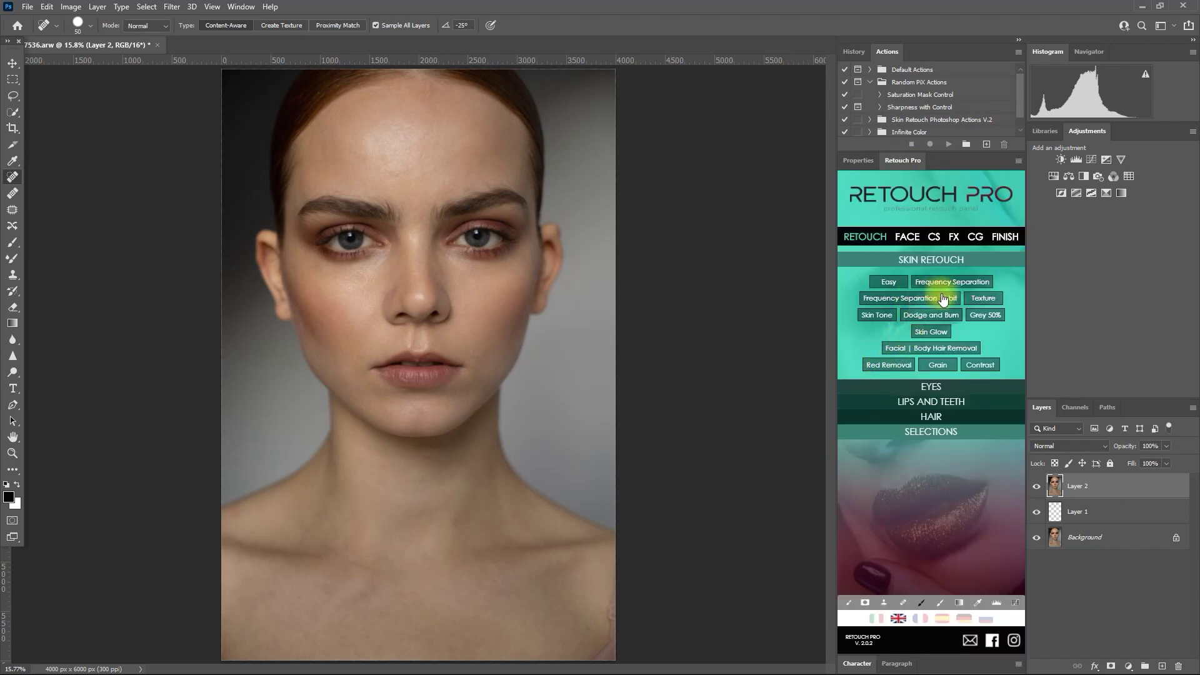
left_click(913, 300)
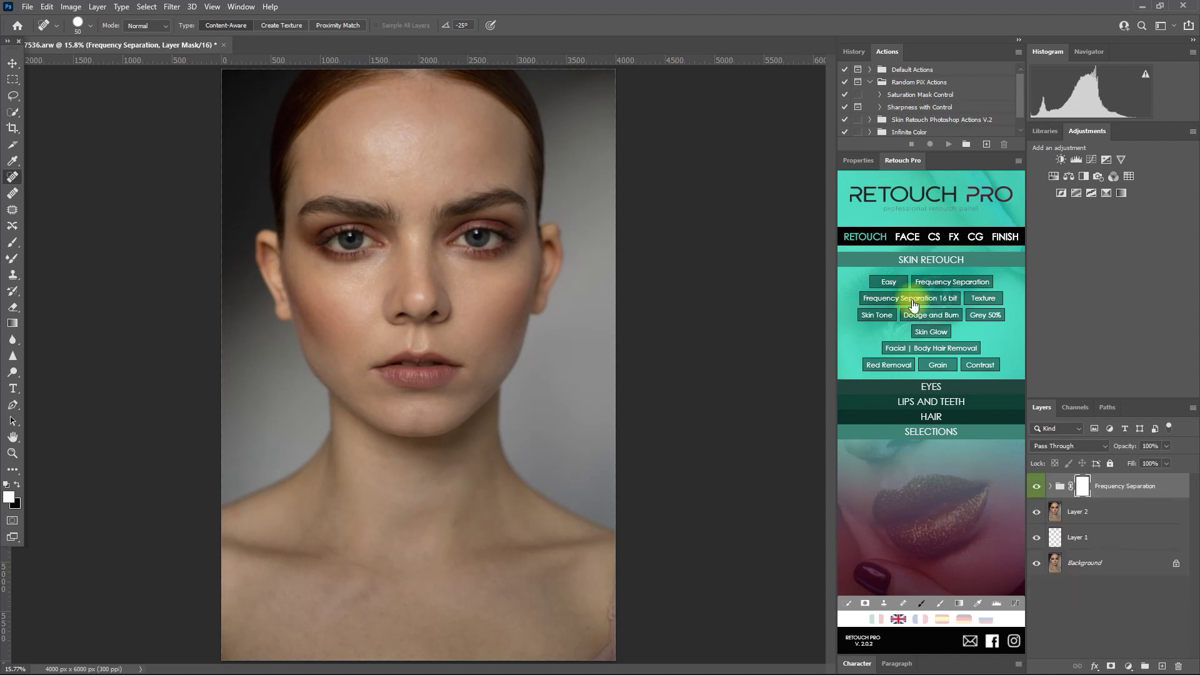
left_click(1049, 487)
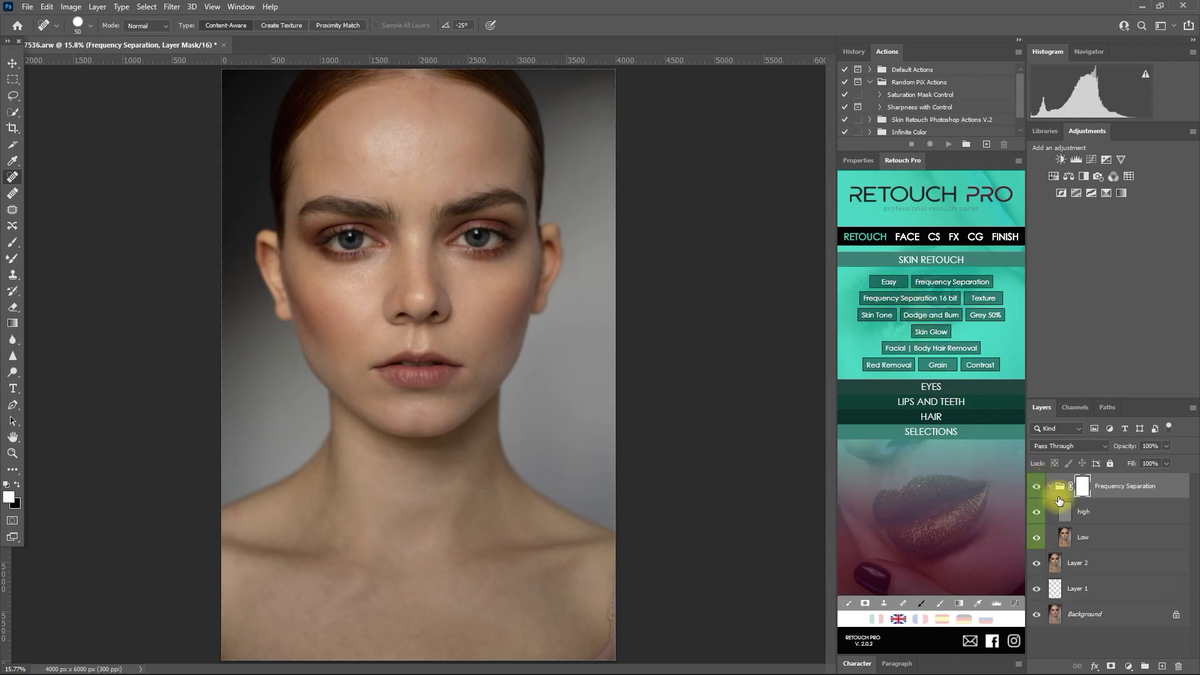
left_click(1118, 541)
left_click(1119, 517)
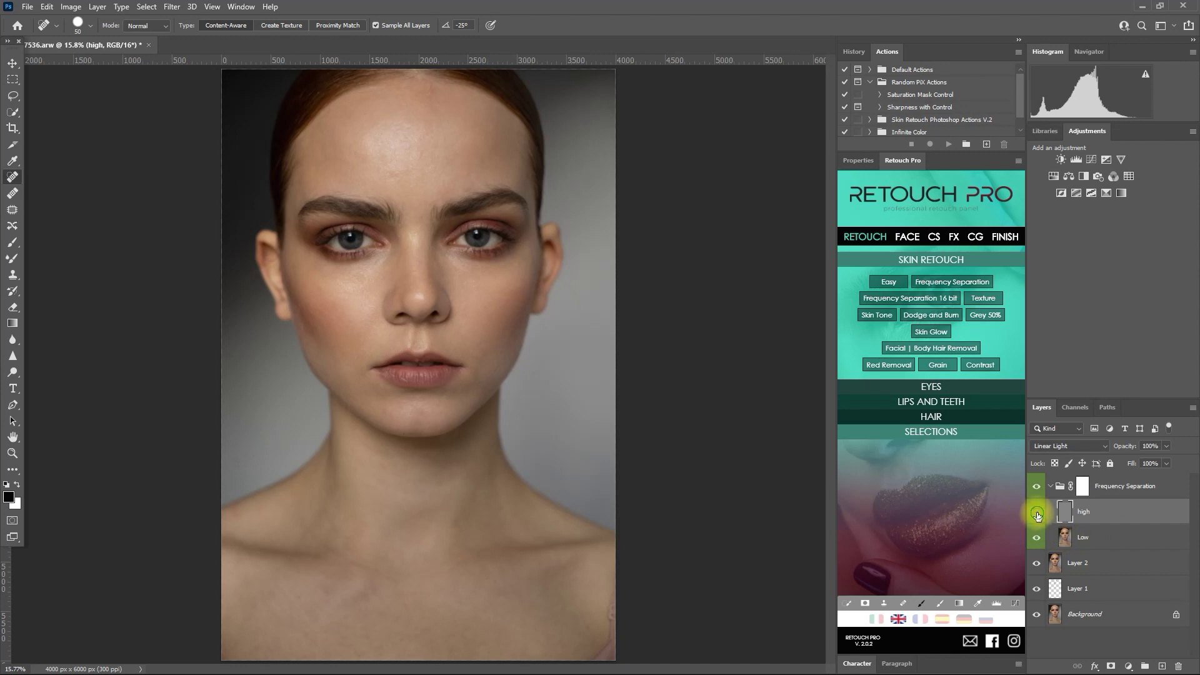
left_click(1121, 540)
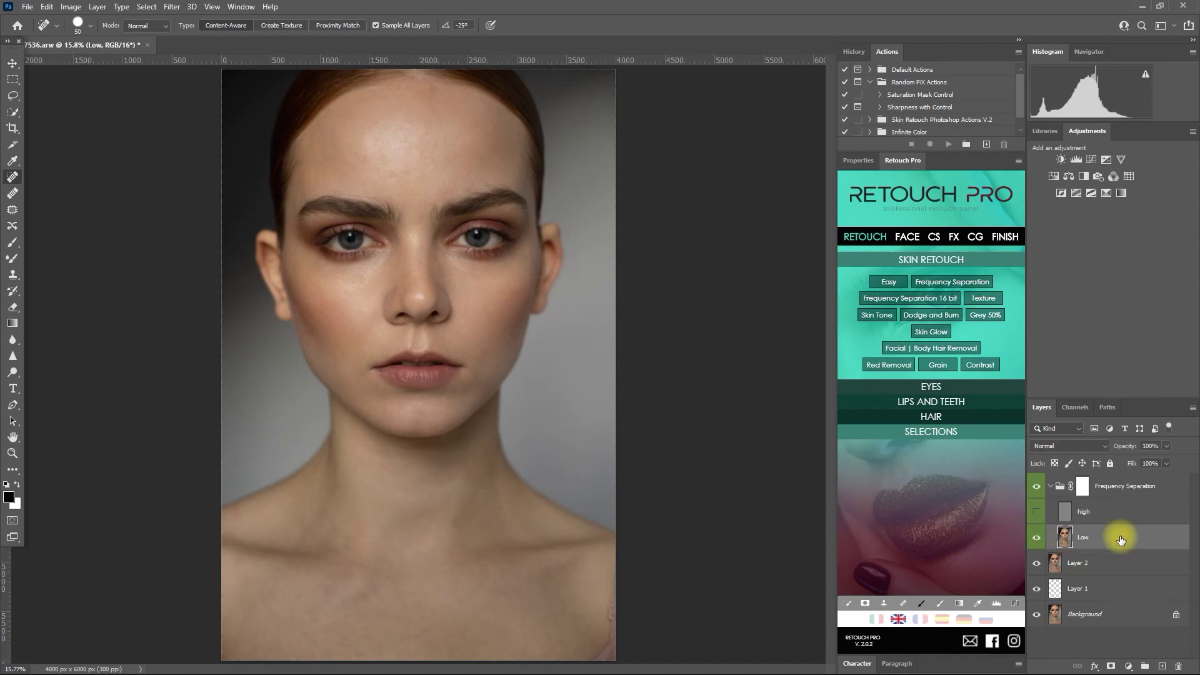
- Convert the Low layer for Smart Filters, turning it into a smart object
left_click(171, 7)
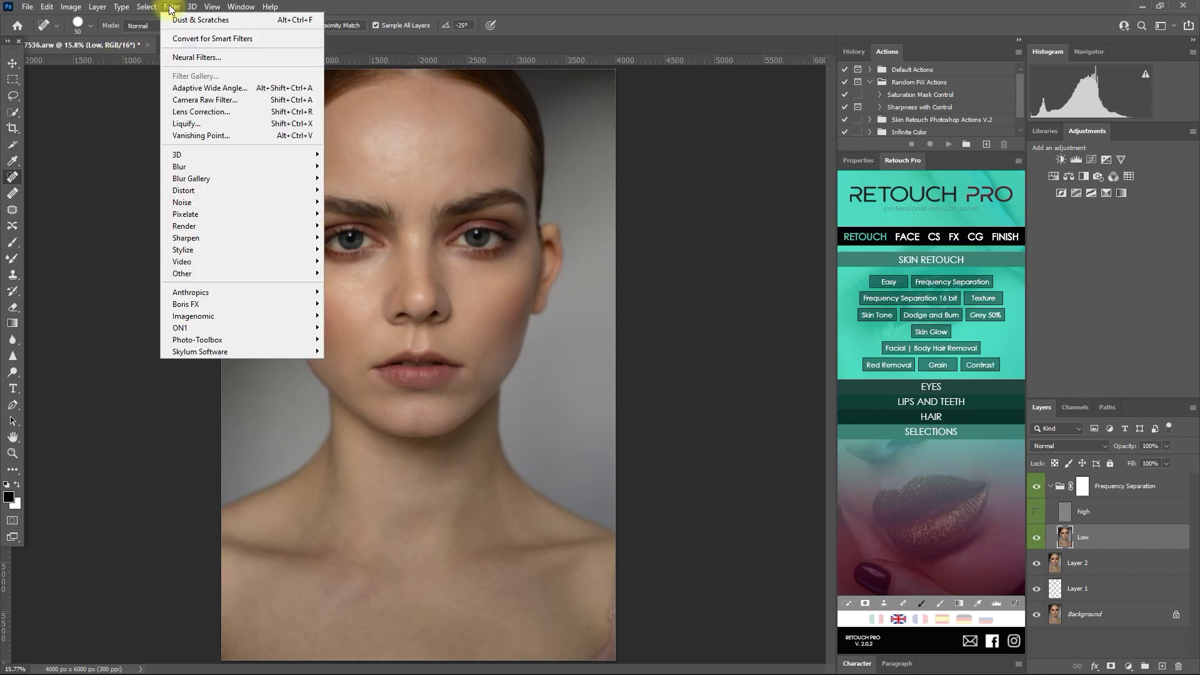
left_click(259, 38)
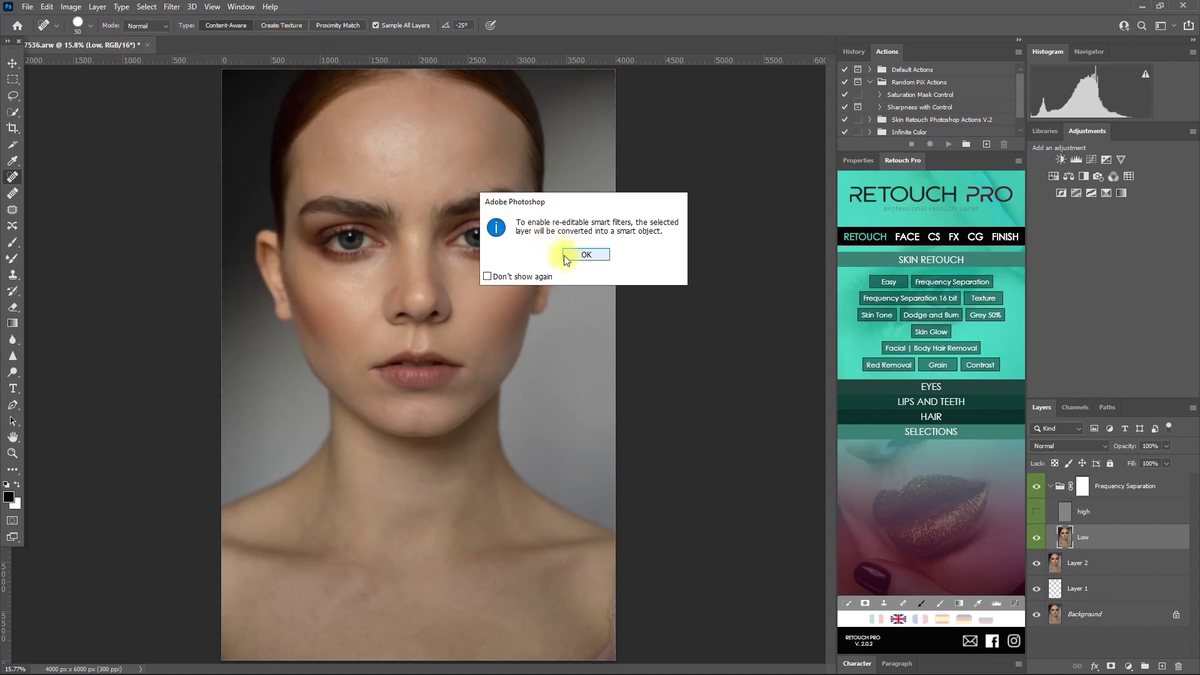
left_click(591, 256)
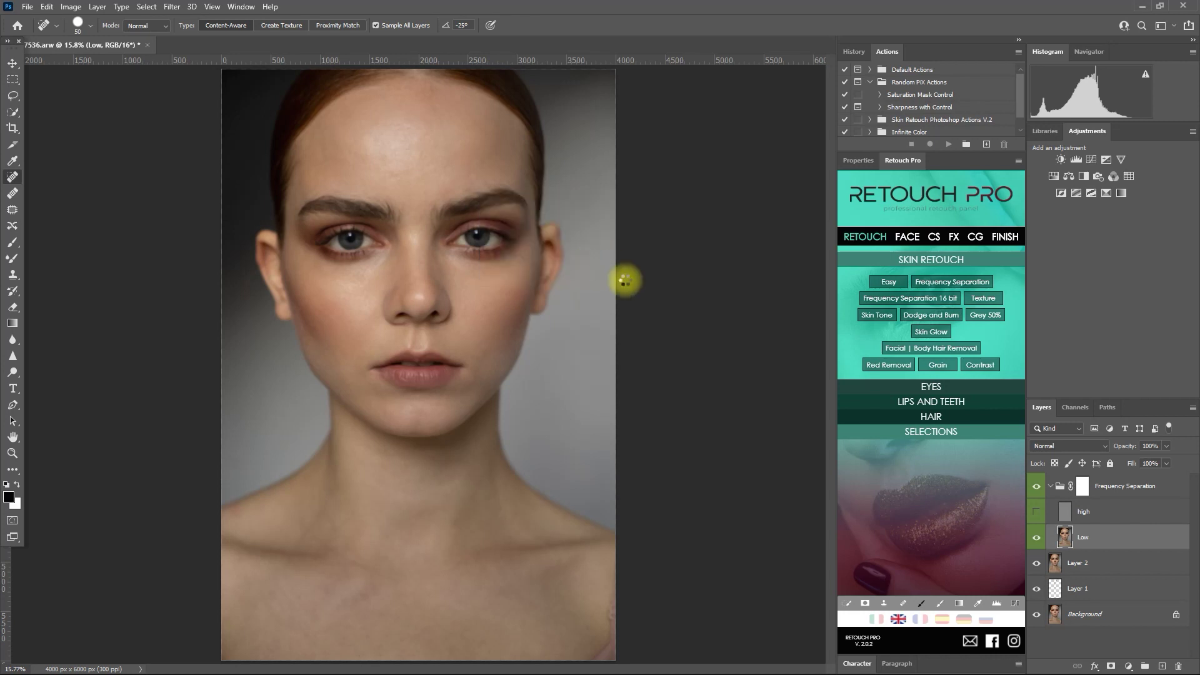
- Apply a Surface Blur smart filter with Radius 61 pixels and Threshold 8 levels
left_click(177, 7)
mouse_move(263, 165)
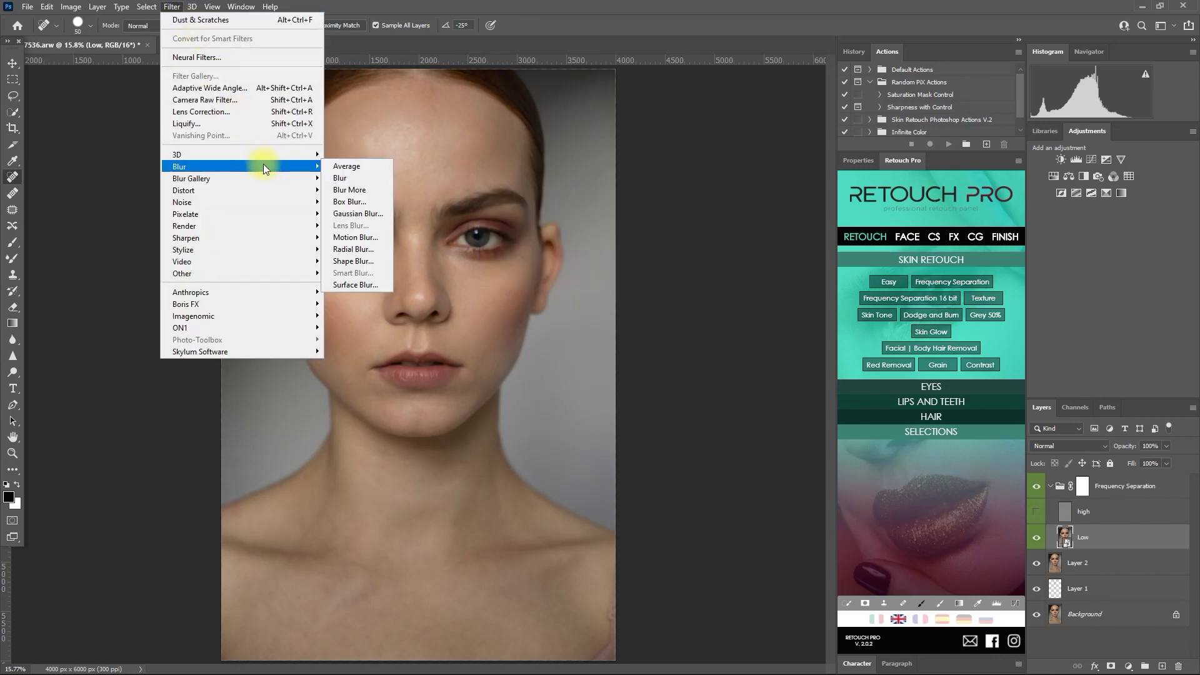
left_click(377, 287)
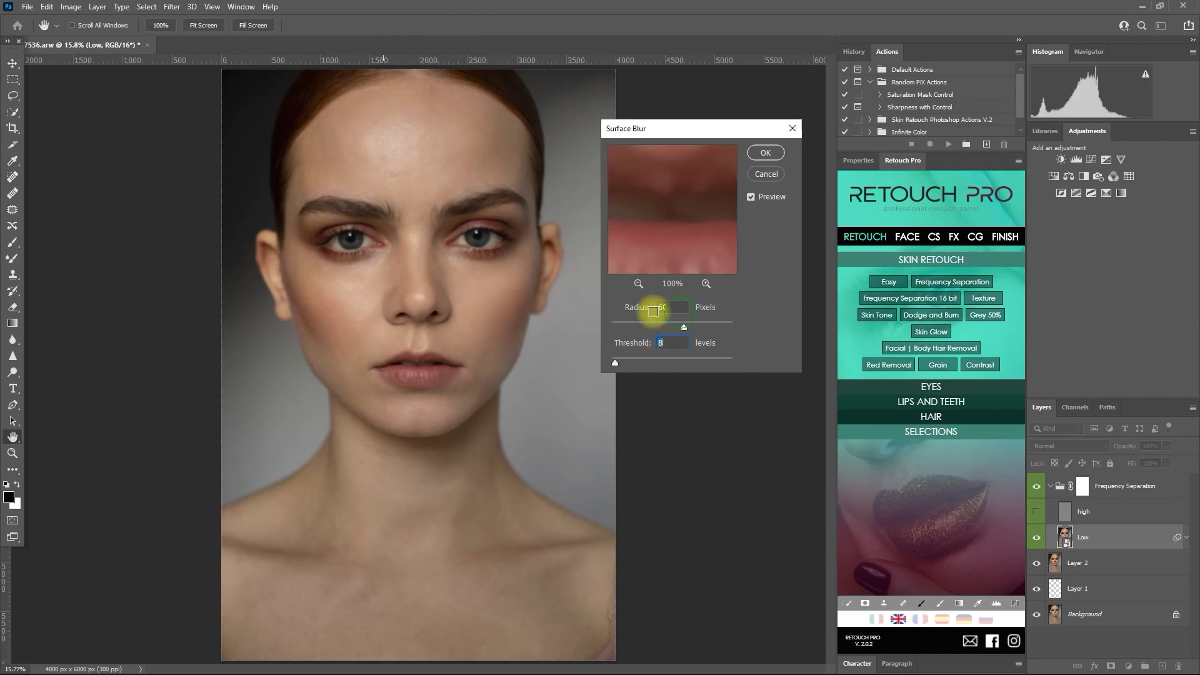
type("50")
key("Tab")
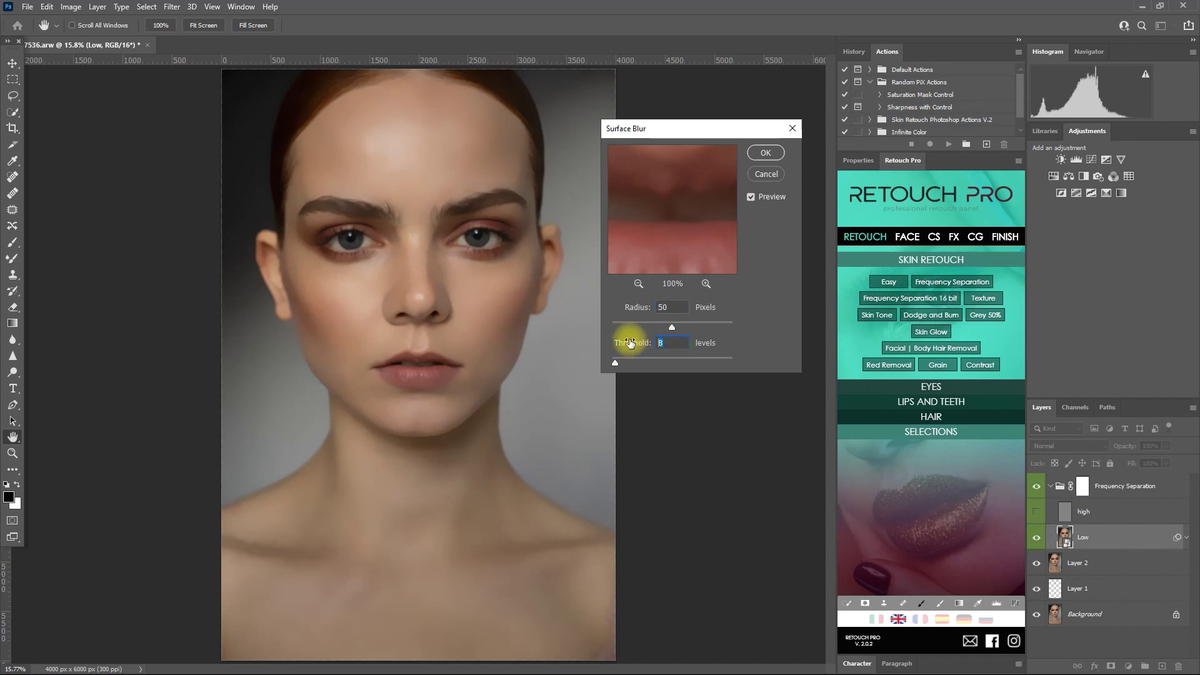
left_click_drag(630, 342, 644, 326)
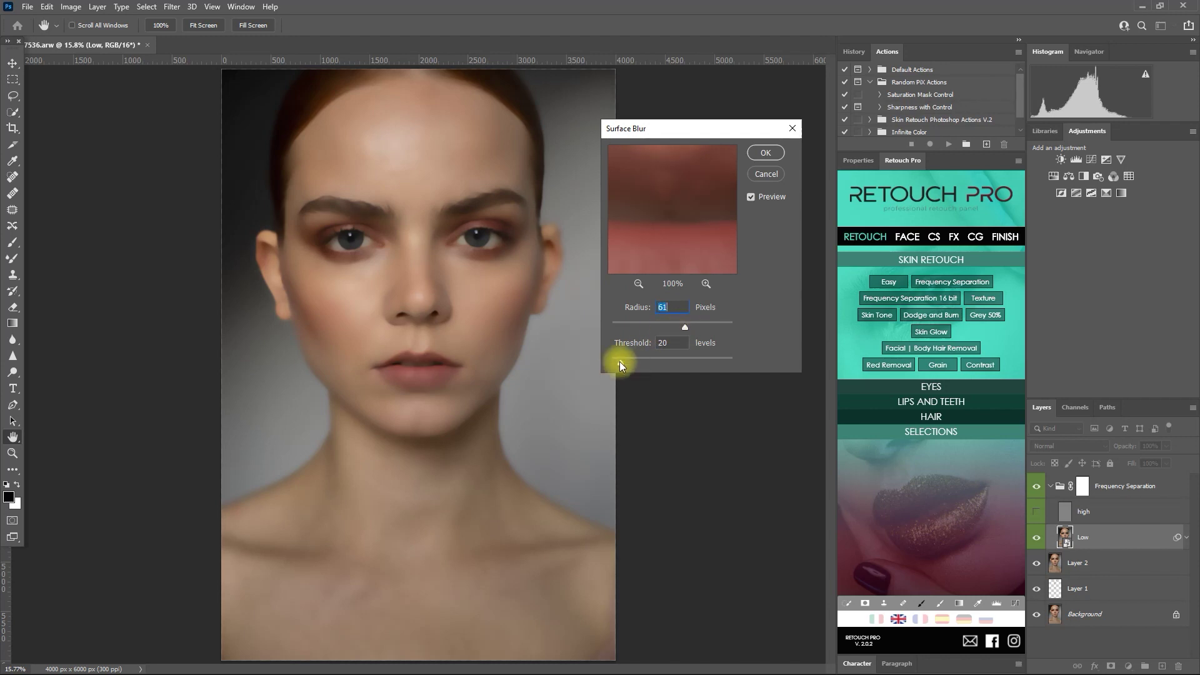
mouse_move(619, 363)
left_mouse_down()
mouse_move(673, 340)
mouse_move(617, 345)
left_mouse_up()
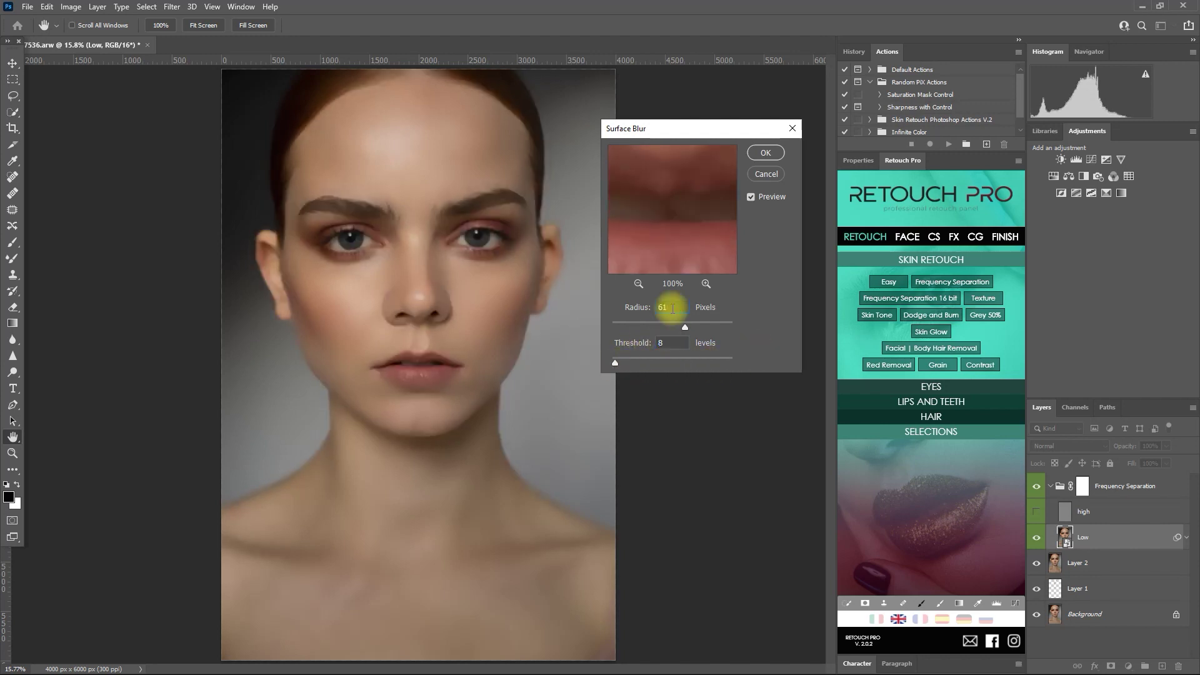
left_click(766, 152)
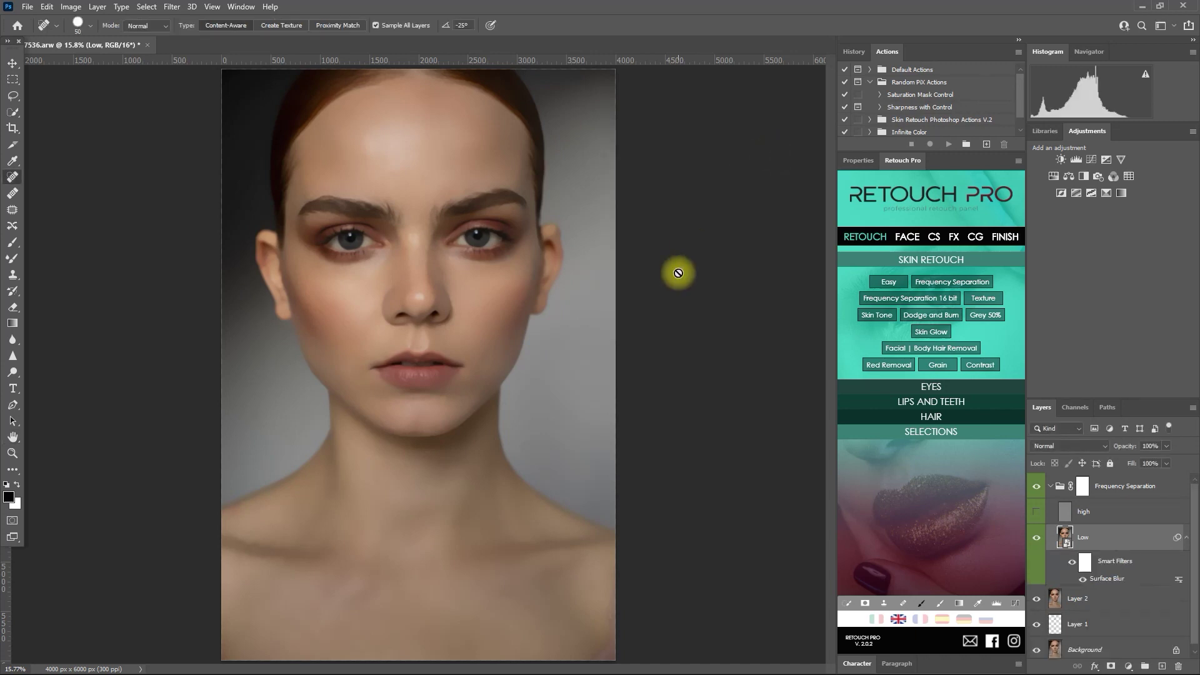
- Show the high layer, collapse the Frequency Separation group, and toggle it off and on
left_click(1037, 516)
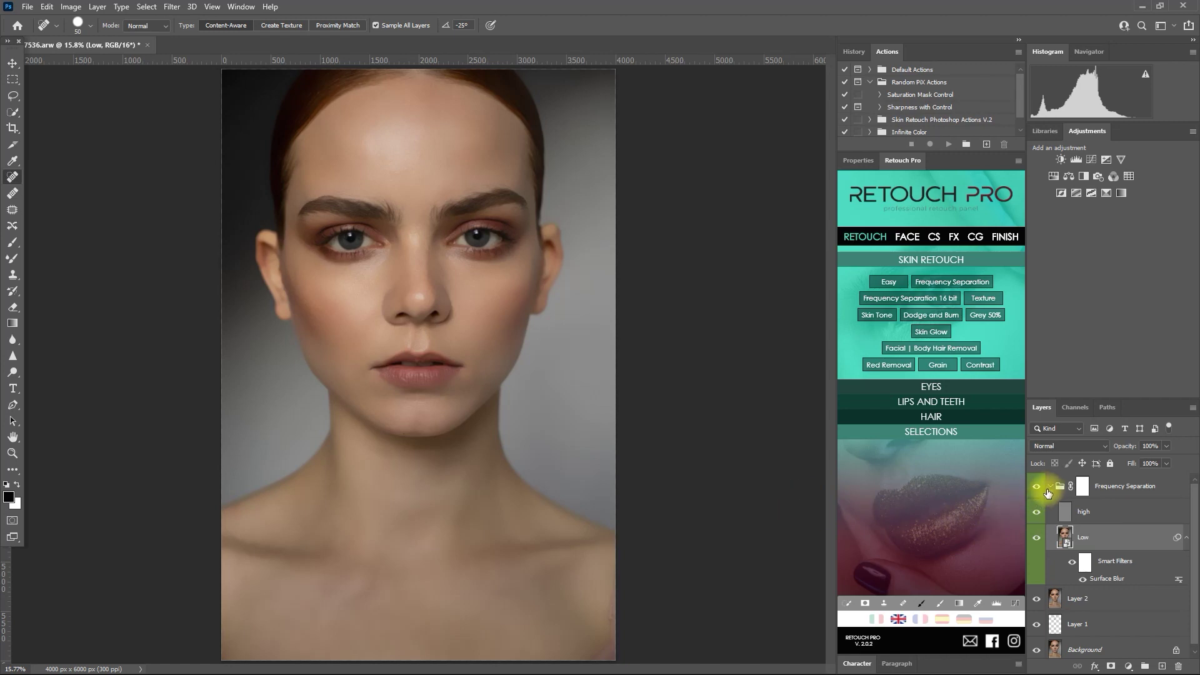
left_click(1051, 487)
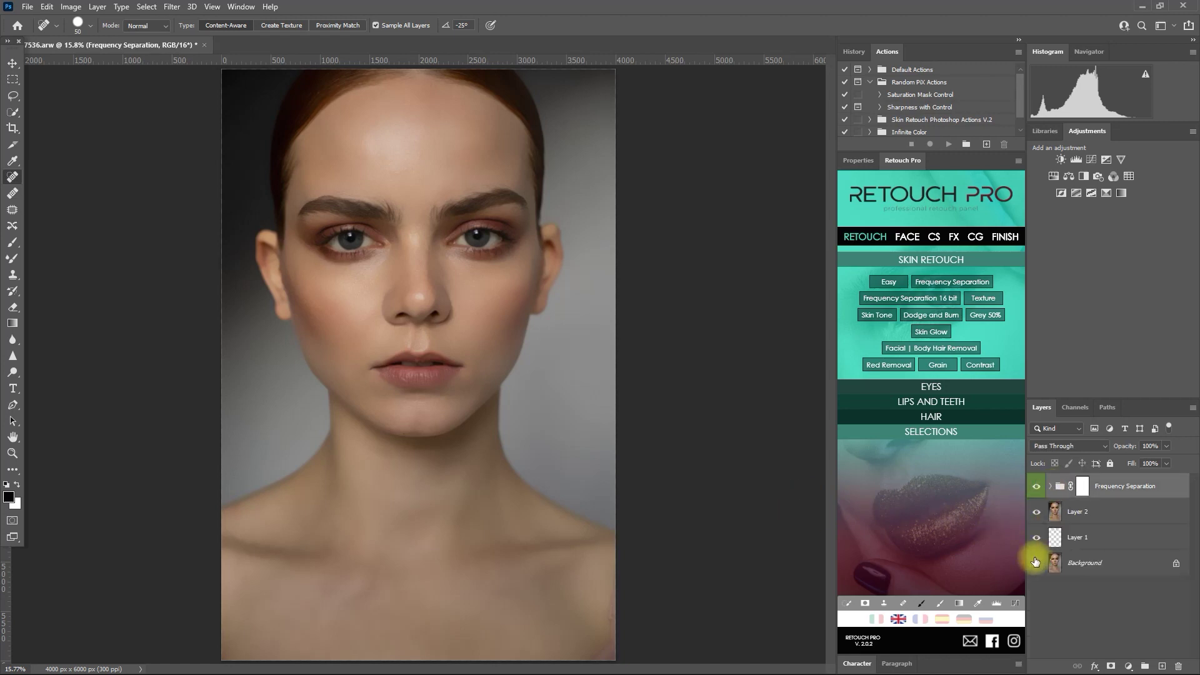
left_click(1037, 486)
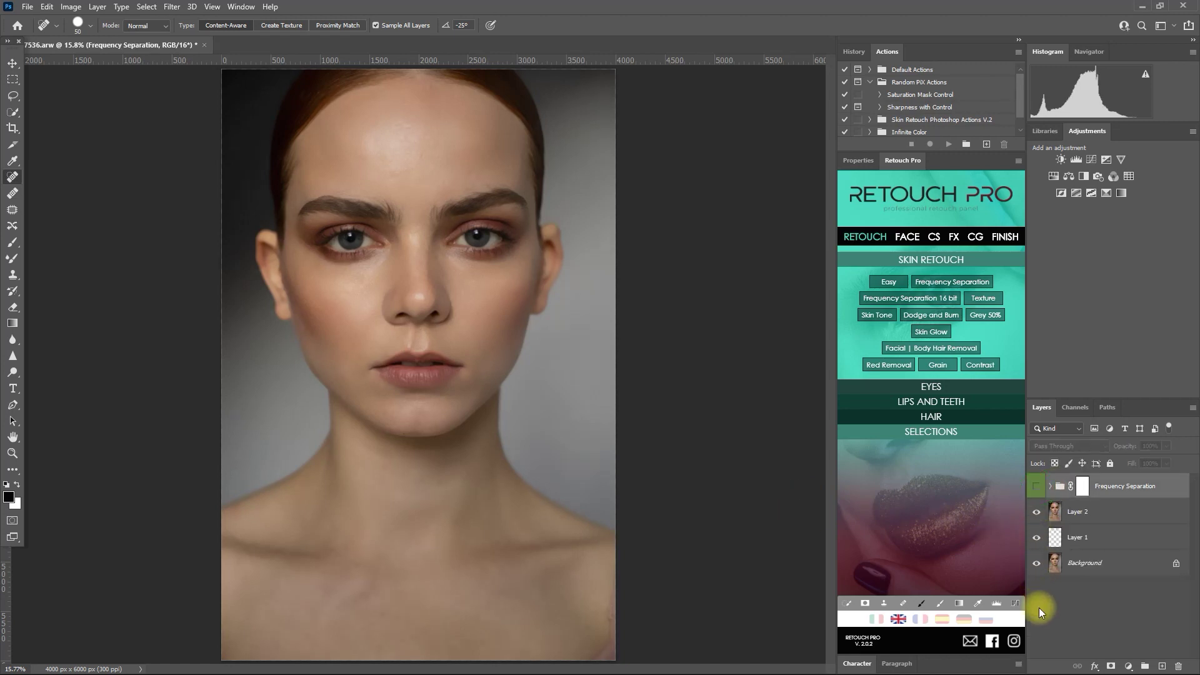
left_click(1037, 487)
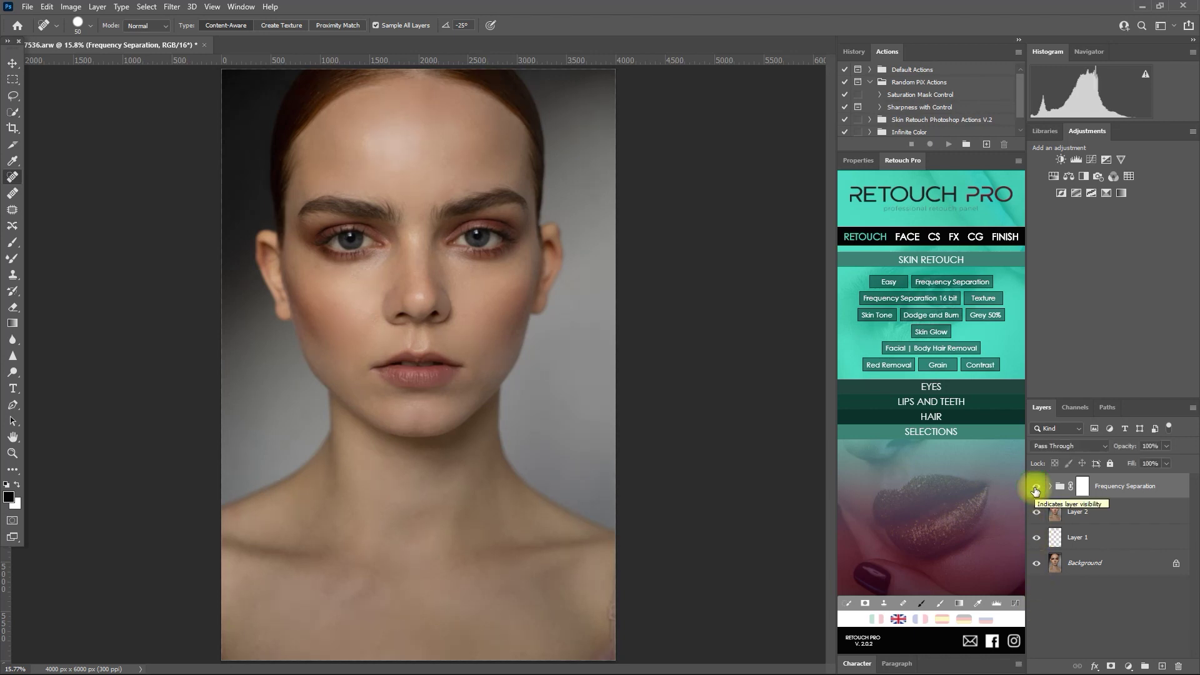
- Zoom in on the face and repeatedly toggle the Frequency Separation group for before/after
scroll(481, 260, "up", 3)
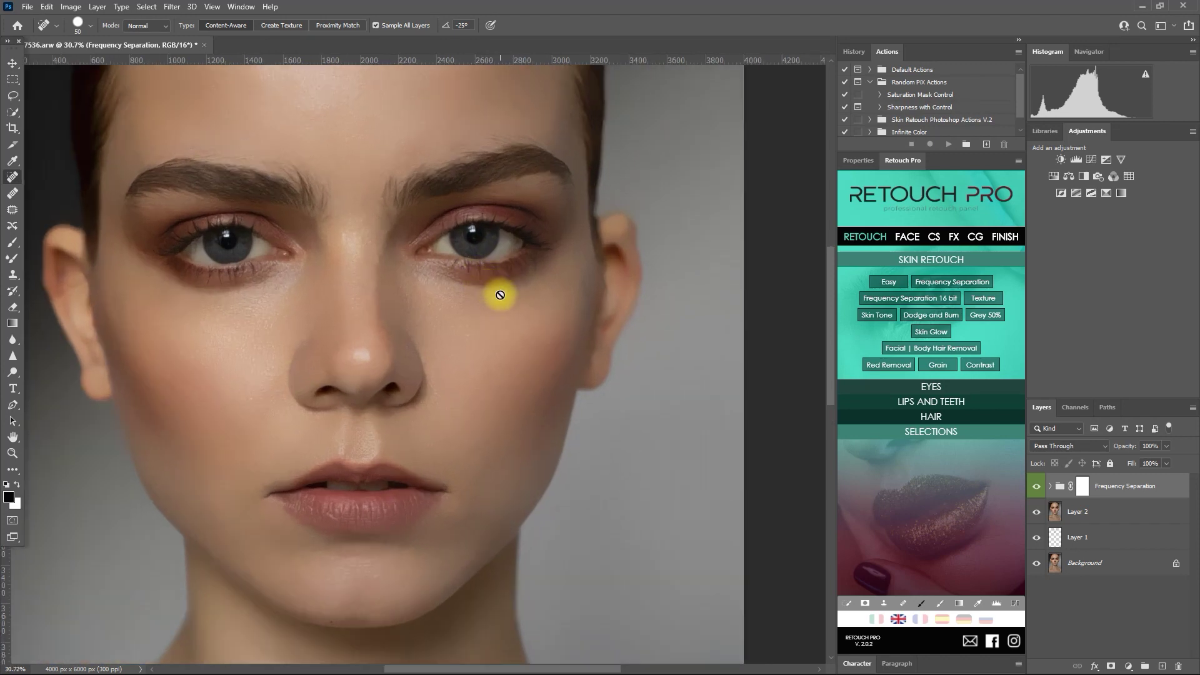
scroll(498, 289, "up", 1)
left_click_drag(544, 324, 557, 341)
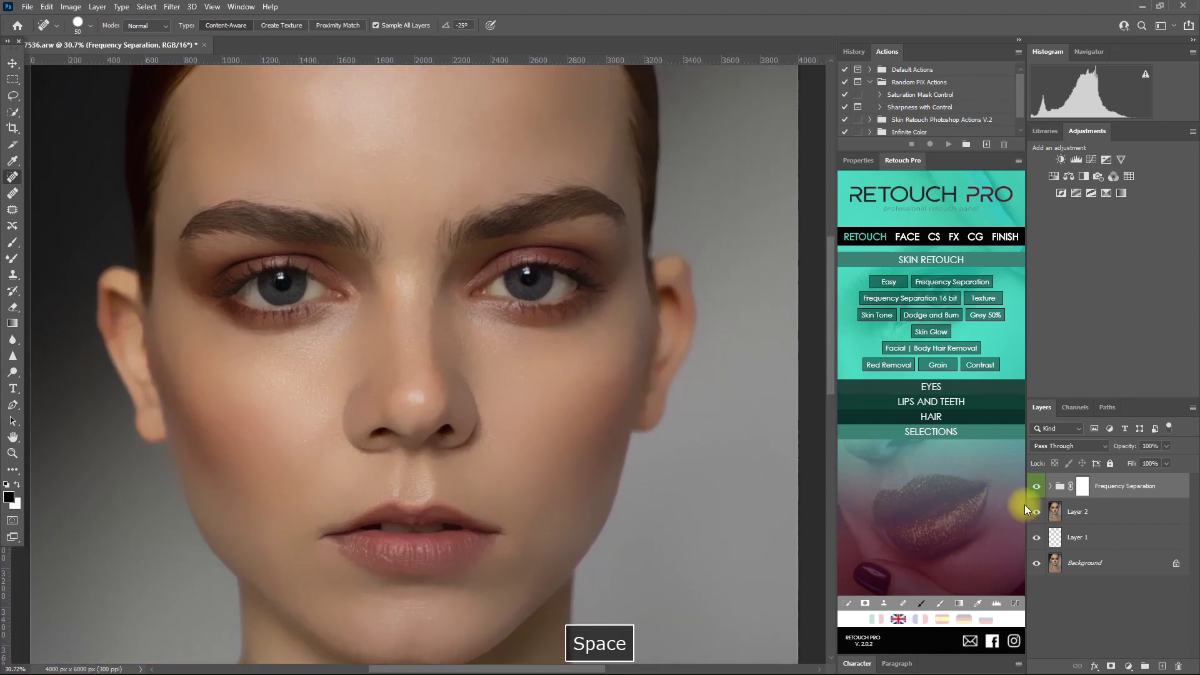
left_click(1036, 486)
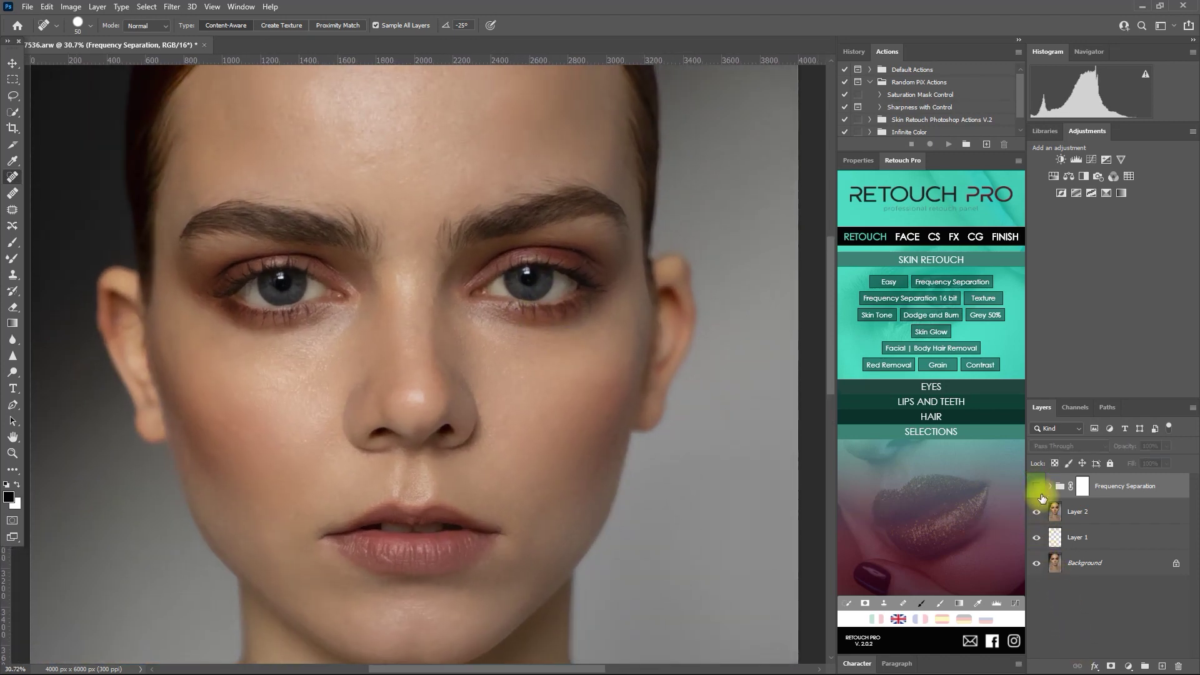
left_click(1036, 486)
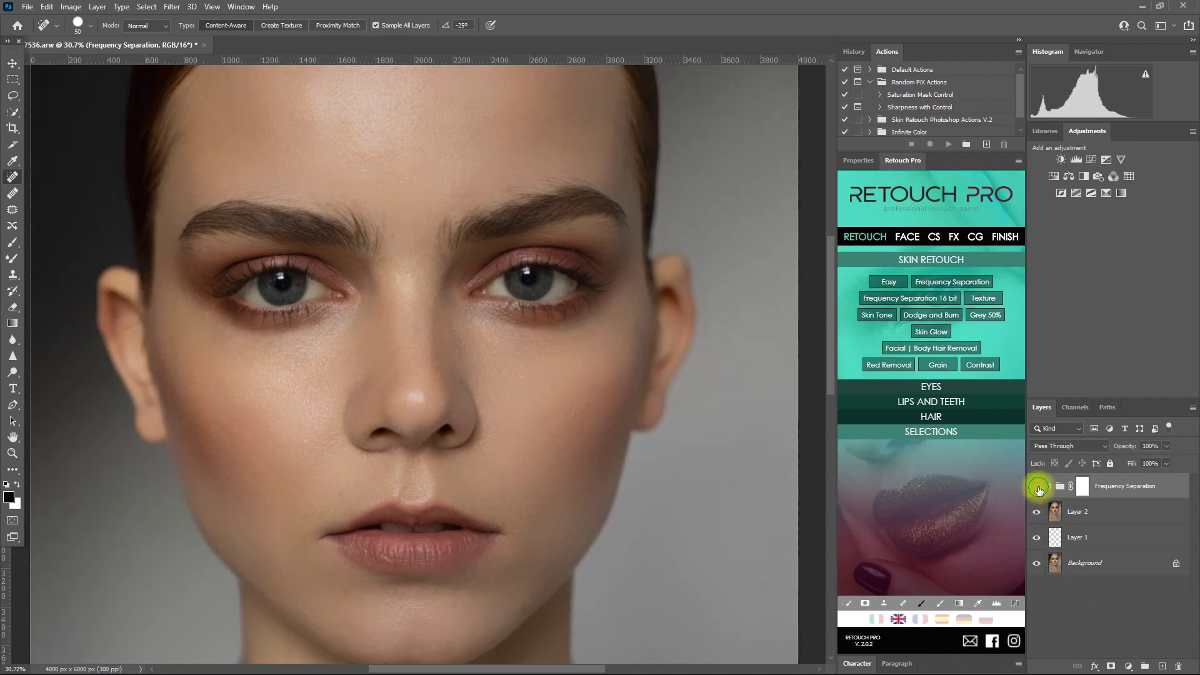
left_click(1038, 487)
left_click(1038, 487)
left_click(1037, 487)
left_click(1037, 487)
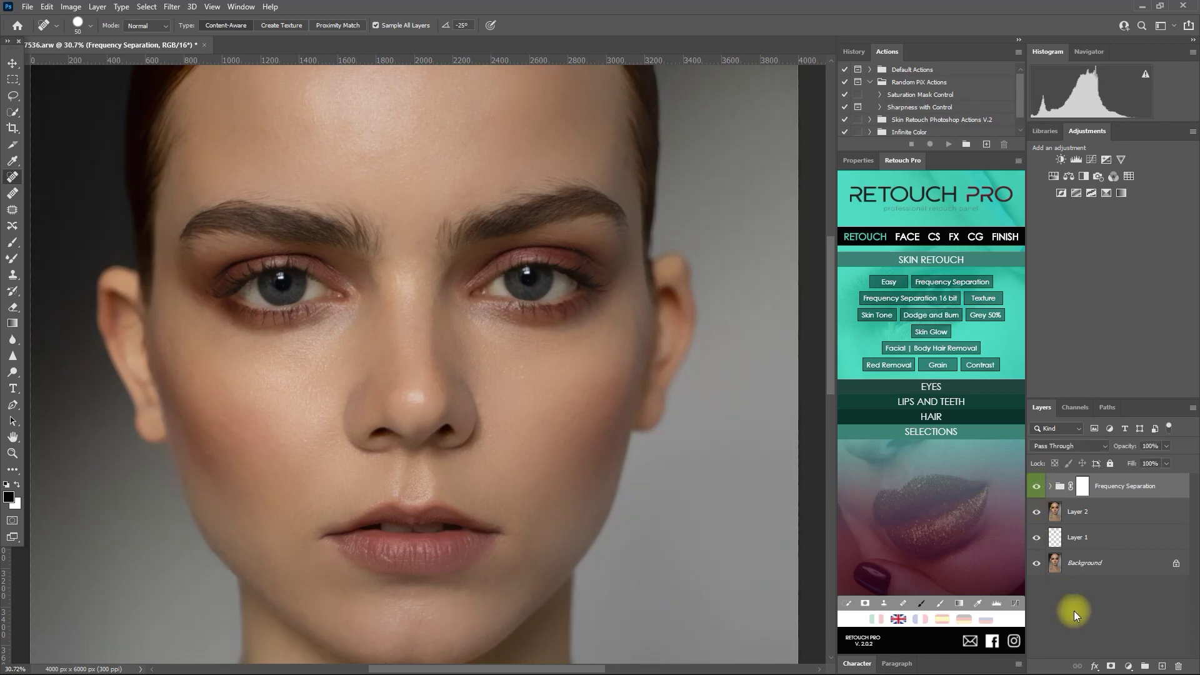
- Target the Frequency Separation group's layer mask with the Brush tool and black as the colour
left_click(1084, 493)
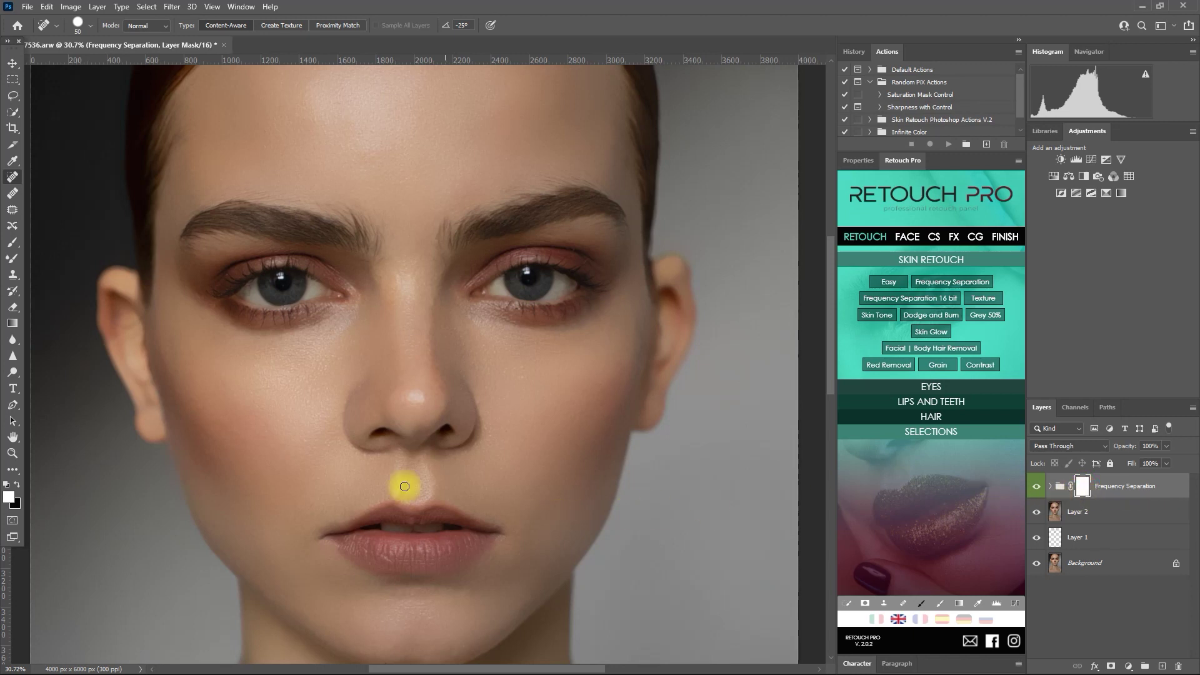
left_click(12, 248)
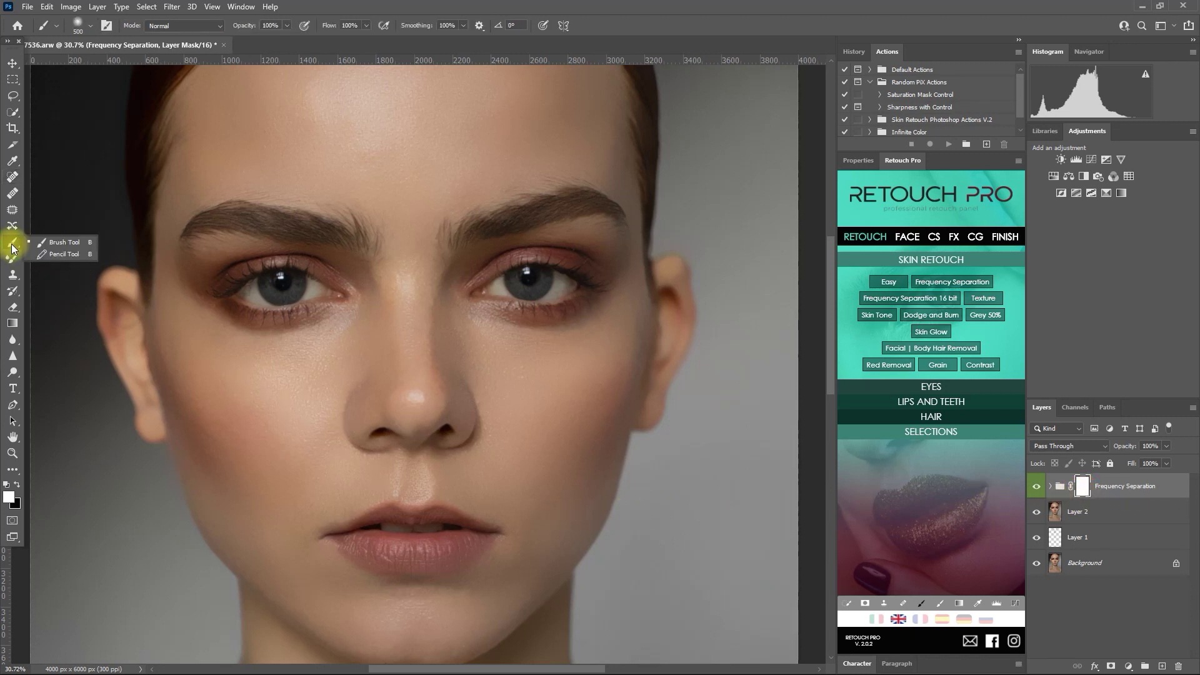
left_click(28, 244)
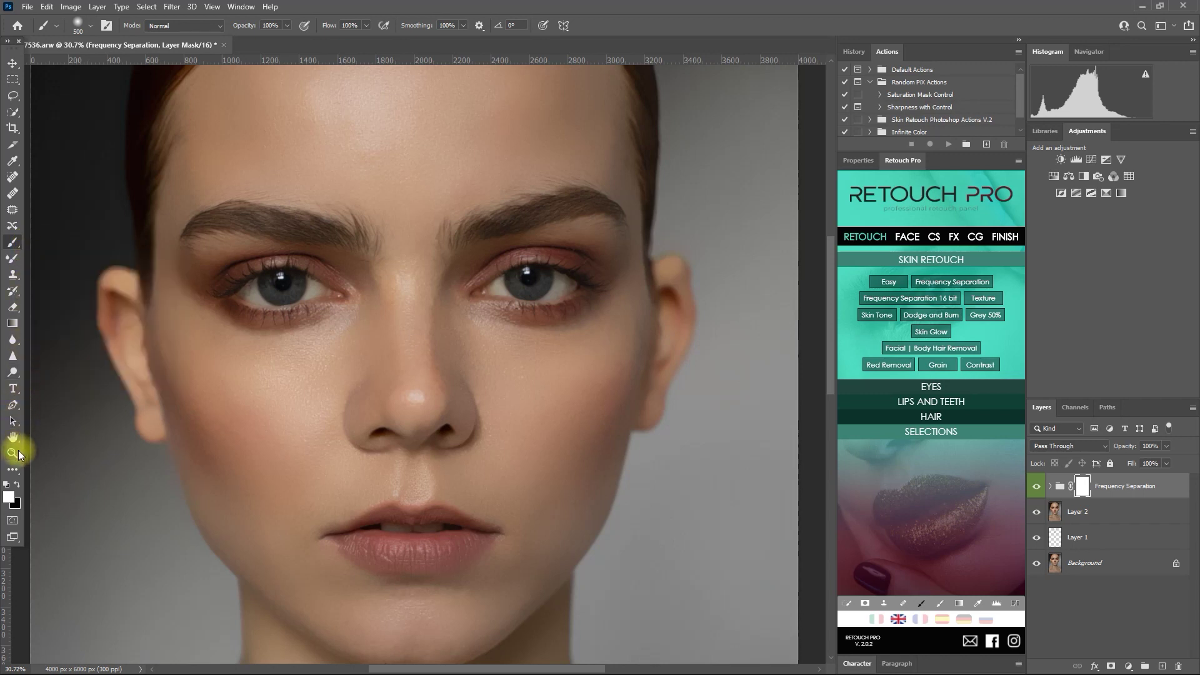
left_click(17, 484)
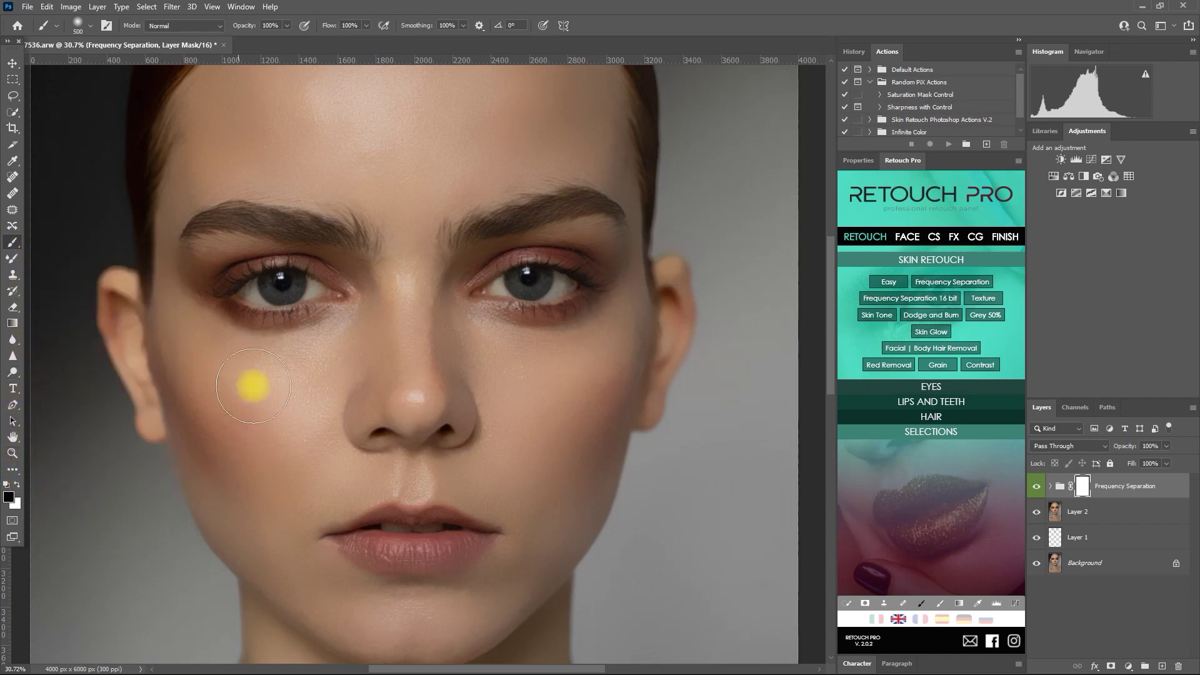
- Paint the retouching off the eyes and nostrils, shrinking the brush to 90 px, then check the result
mouse_move(245, 307)
left_mouse_down()
mouse_move(216, 278)
mouse_move(303, 284)
mouse_move(276, 277)
mouse_move(235, 293)
mouse_move(565, 281)
mouse_move(491, 235)
left_mouse_up()
key("bracketleft")
key("bracketleft")
key("bracketleft")
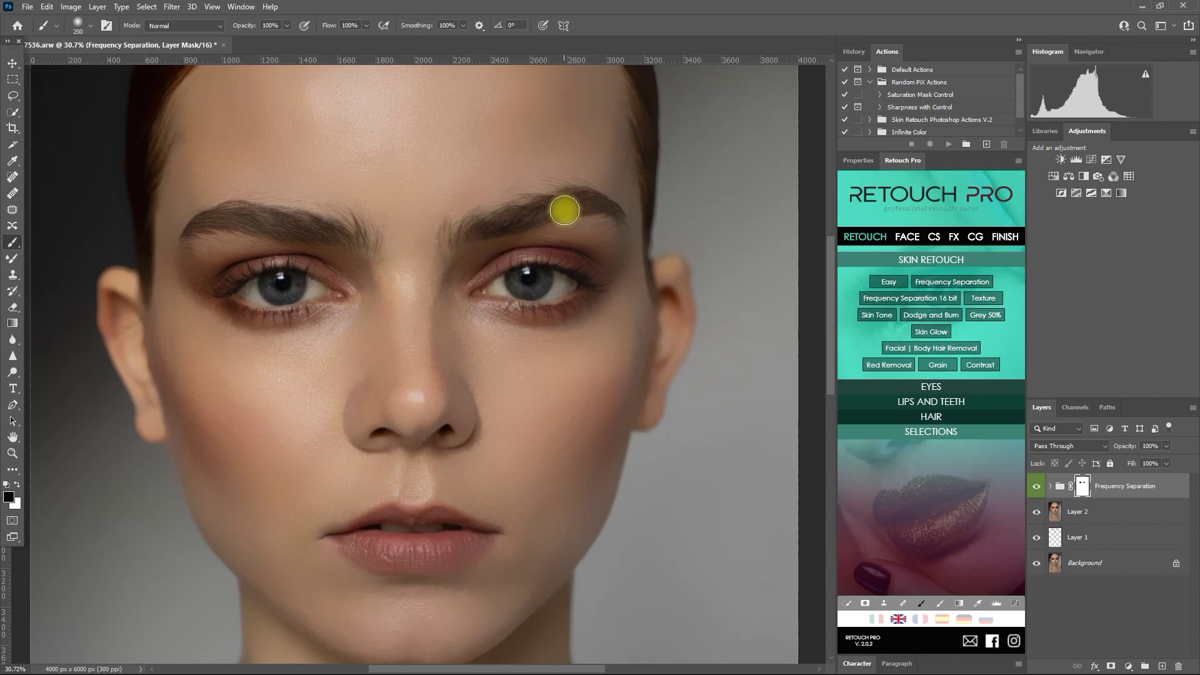
key("bracketleft")
key("bracketleft")
key("bracketleft")
key("bracketleft")
key("bracketleft")
mouse_move(370, 390)
left_mouse_down()
mouse_move(374, 437)
mouse_move(449, 430)
mouse_move(451, 449)
mouse_move(484, 435)
mouse_move(474, 396)
mouse_move(388, 431)
left_mouse_up()
key("bracketright")
key("bracketright")
key("bracketright")
key("bracketright")
key("bracketright")
key("bracketright")
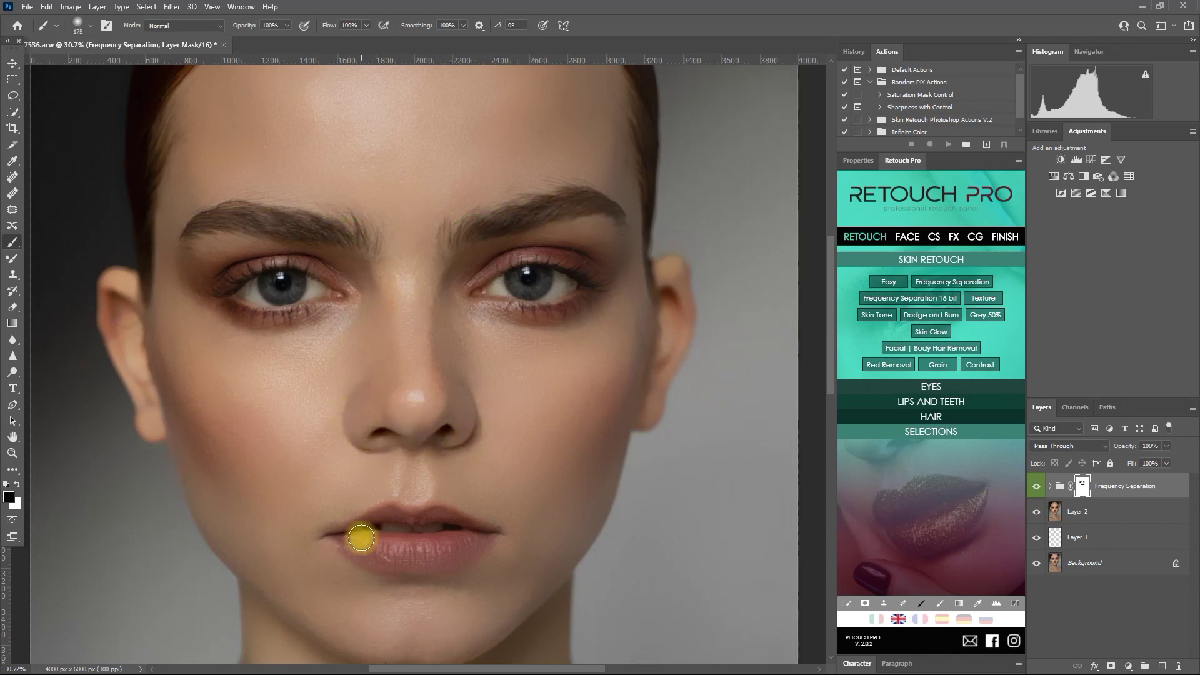
left_click(1036, 486)
- Add a Brightness/Contrast adjustment clipped to the high layer inside the Frequency Separation group
left_click(1036, 487)
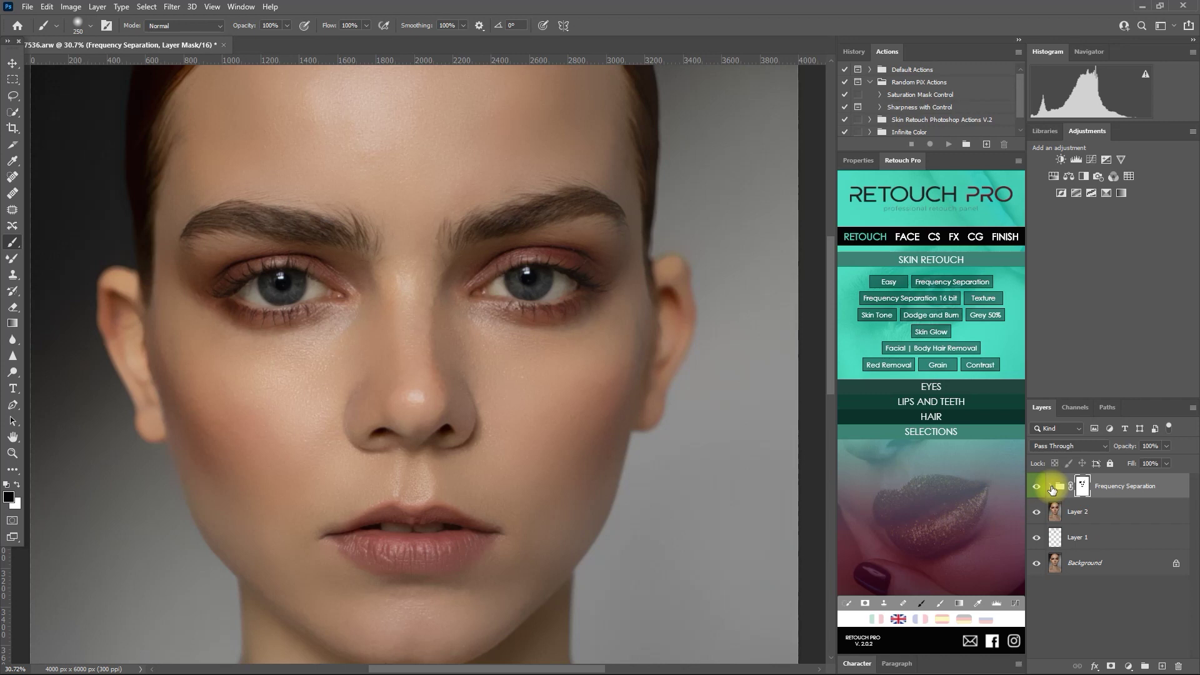
left_click(1052, 486)
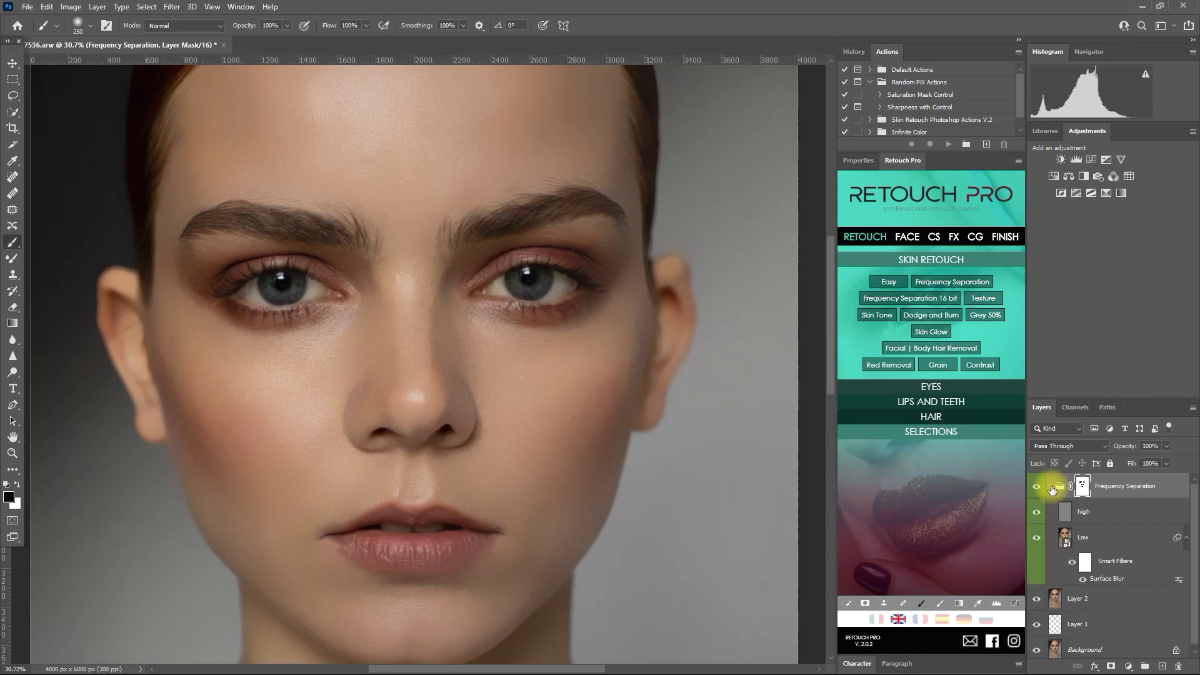
left_click(1112, 515)
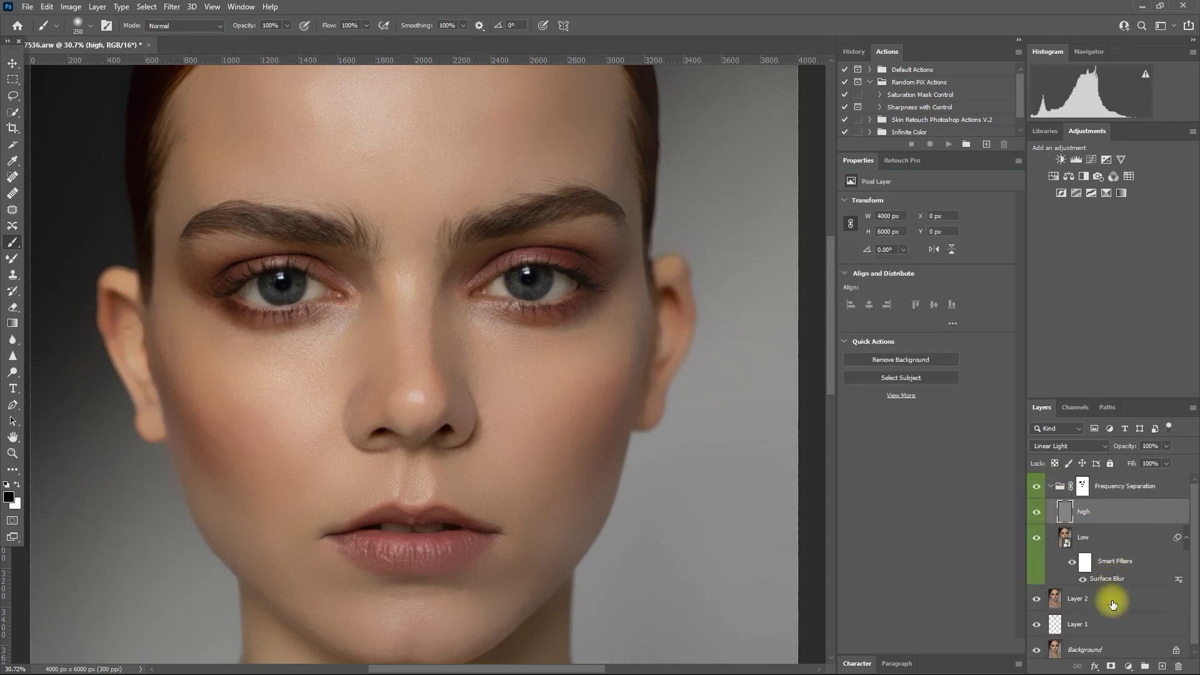
left_click(1129, 667)
left_click(1185, 494)
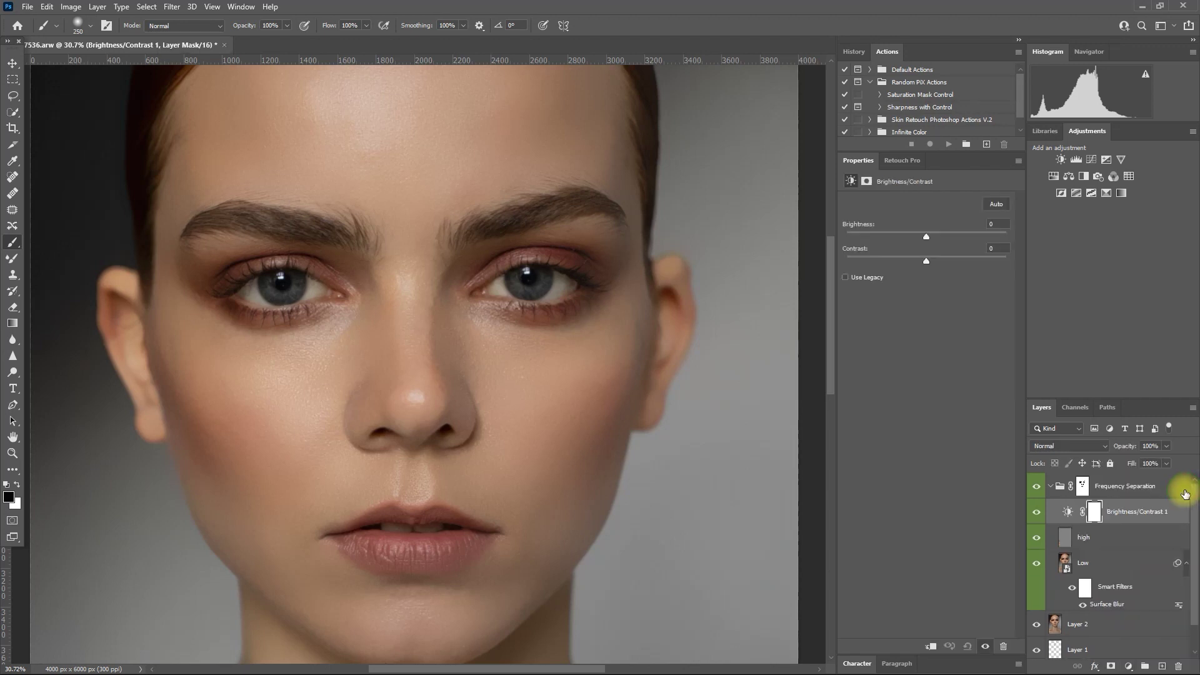
left_click(1122, 524, "alt")
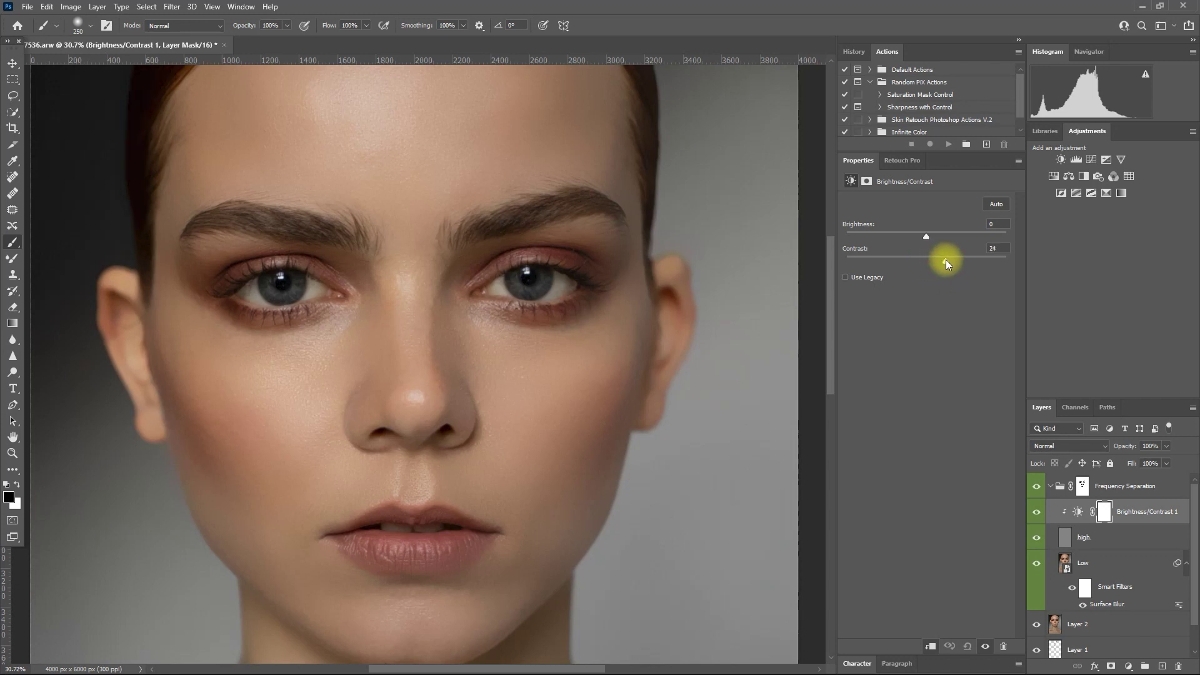
- Raise Contrast to 100 and toggle the adjustment to compare skin texture around the nose
left_click_drag(946, 260, 1061, 265)
left_click(1037, 512)
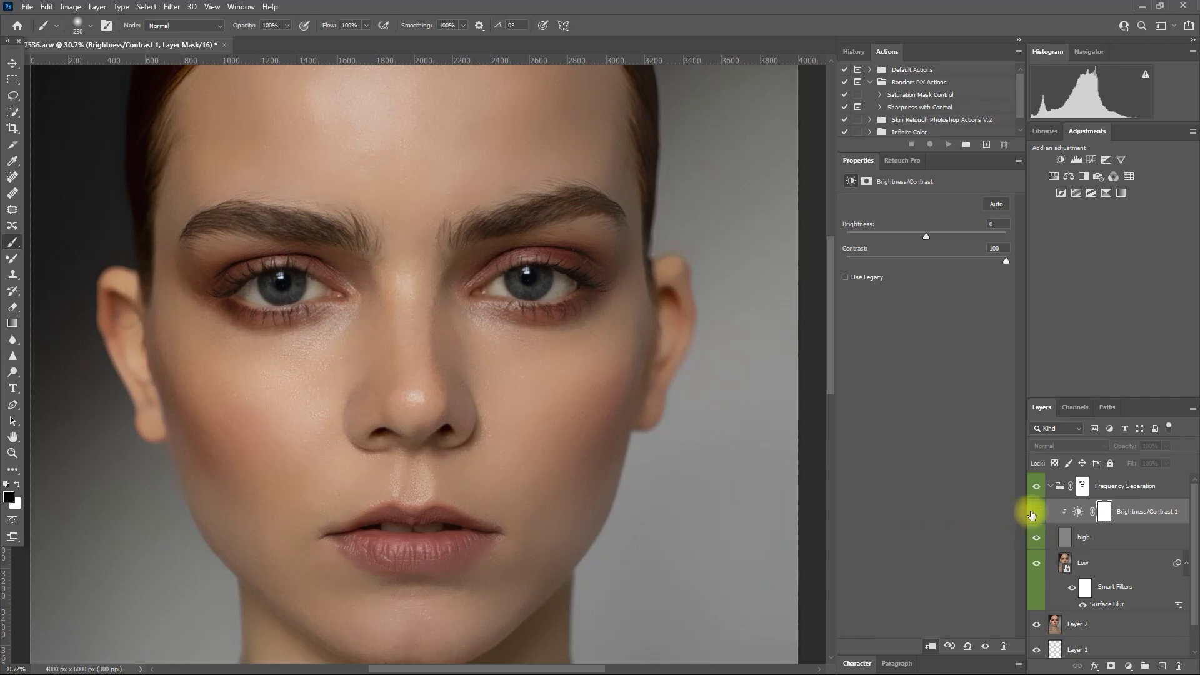
left_click(1037, 512)
left_click(1039, 516)
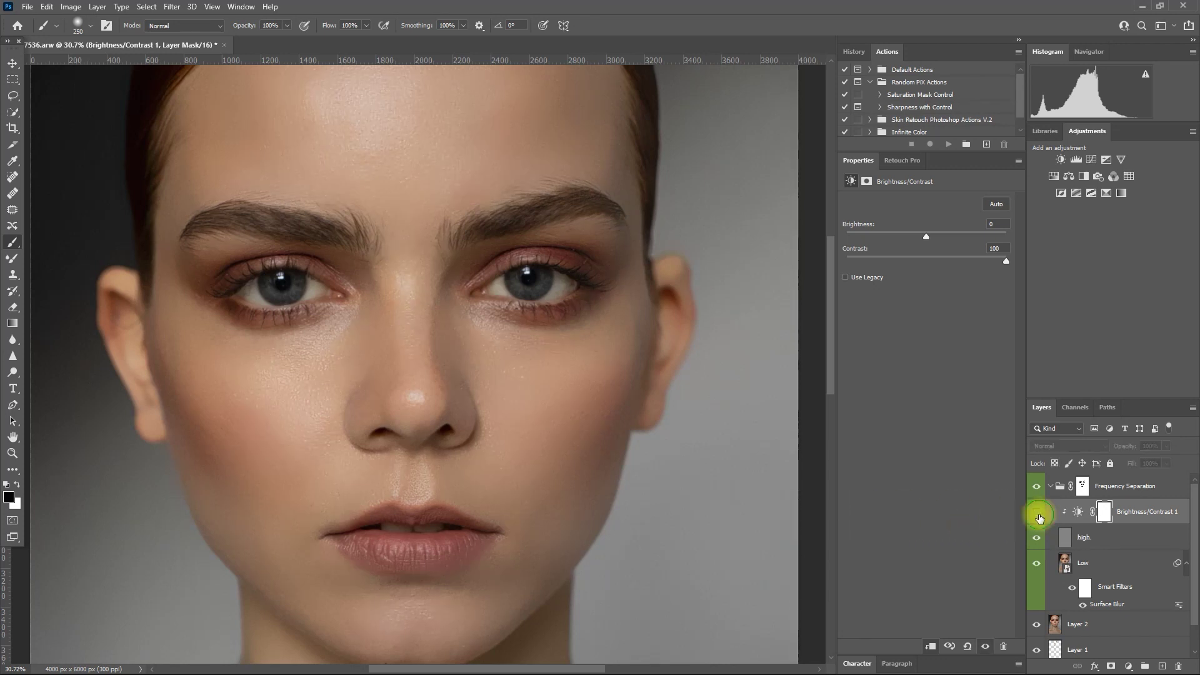
scroll(490, 421, "up", 5)
key("space")
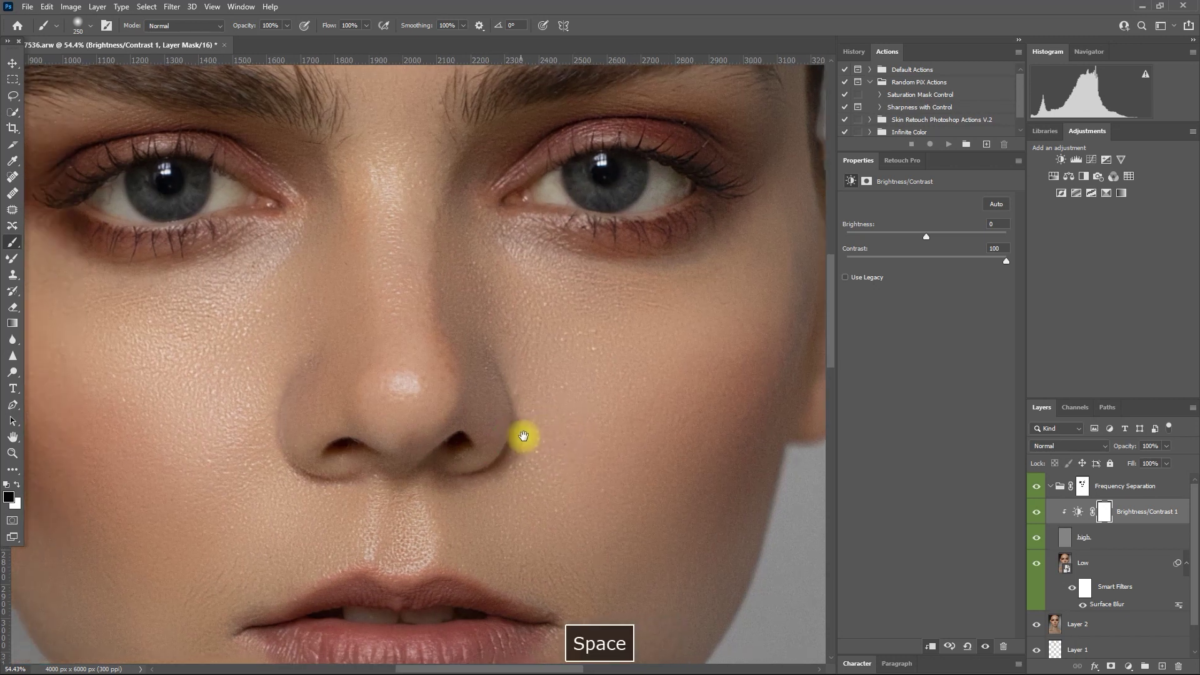
left_click_drag(523, 436, 532, 429)
left_click(1036, 512)
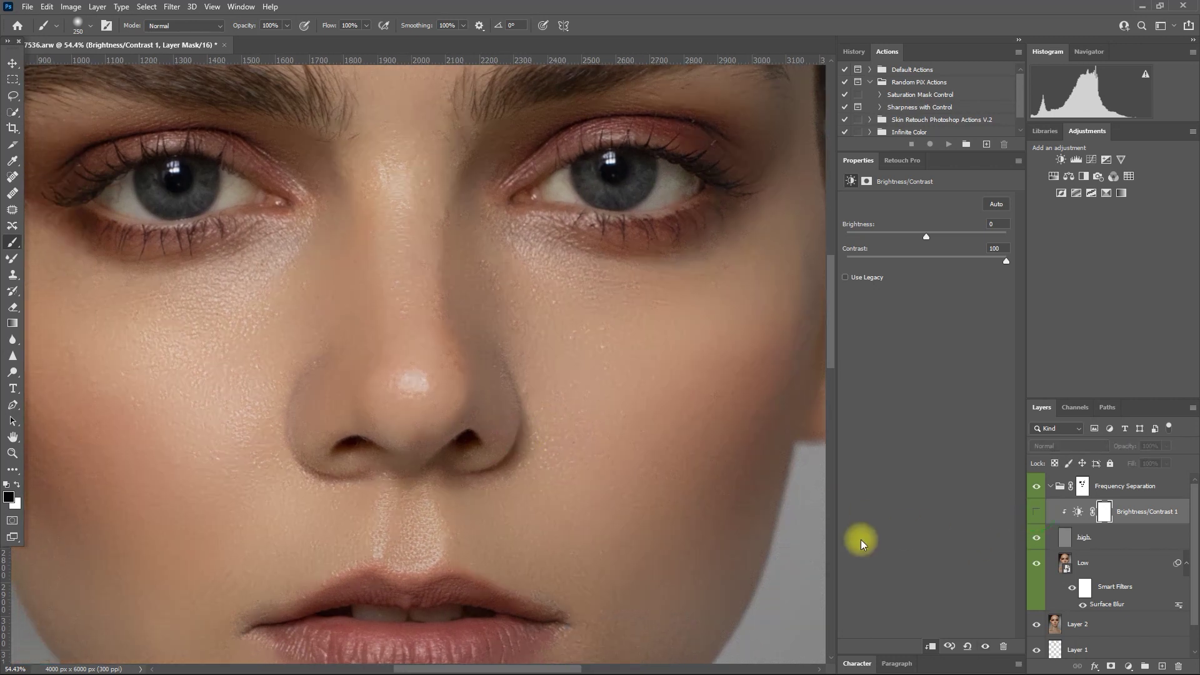
left_click(1036, 512)
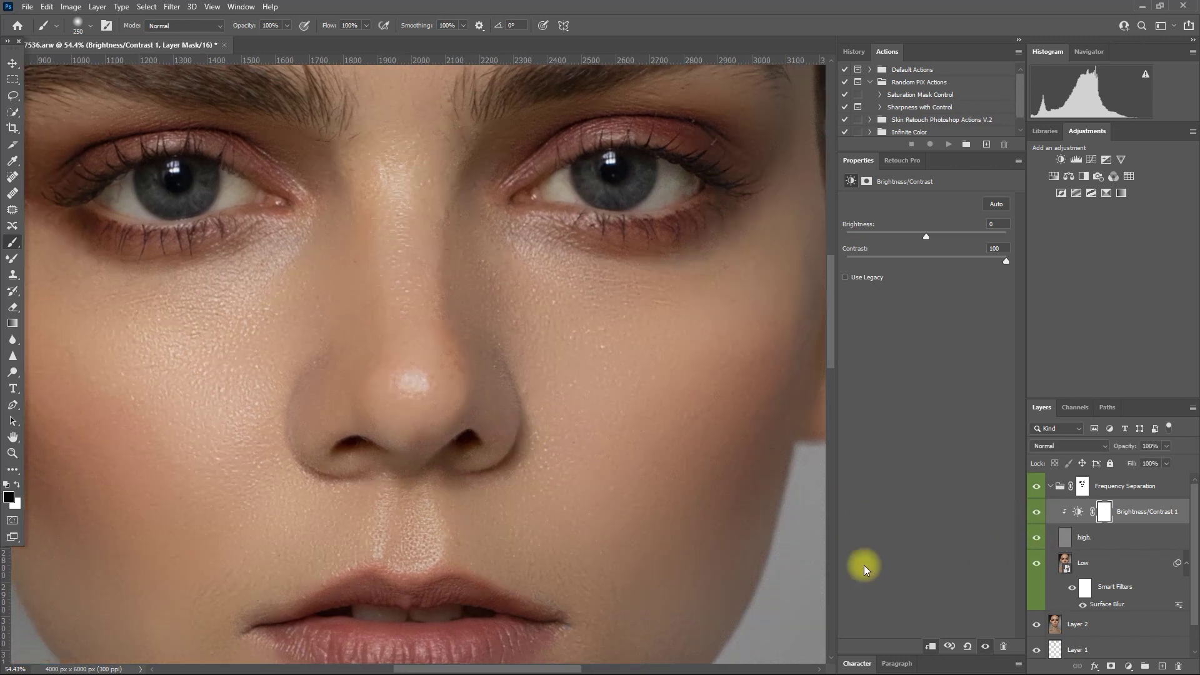
- Toggle the Brightness/Contrast boost off and on again to compare the texture
left_click(1037, 513)
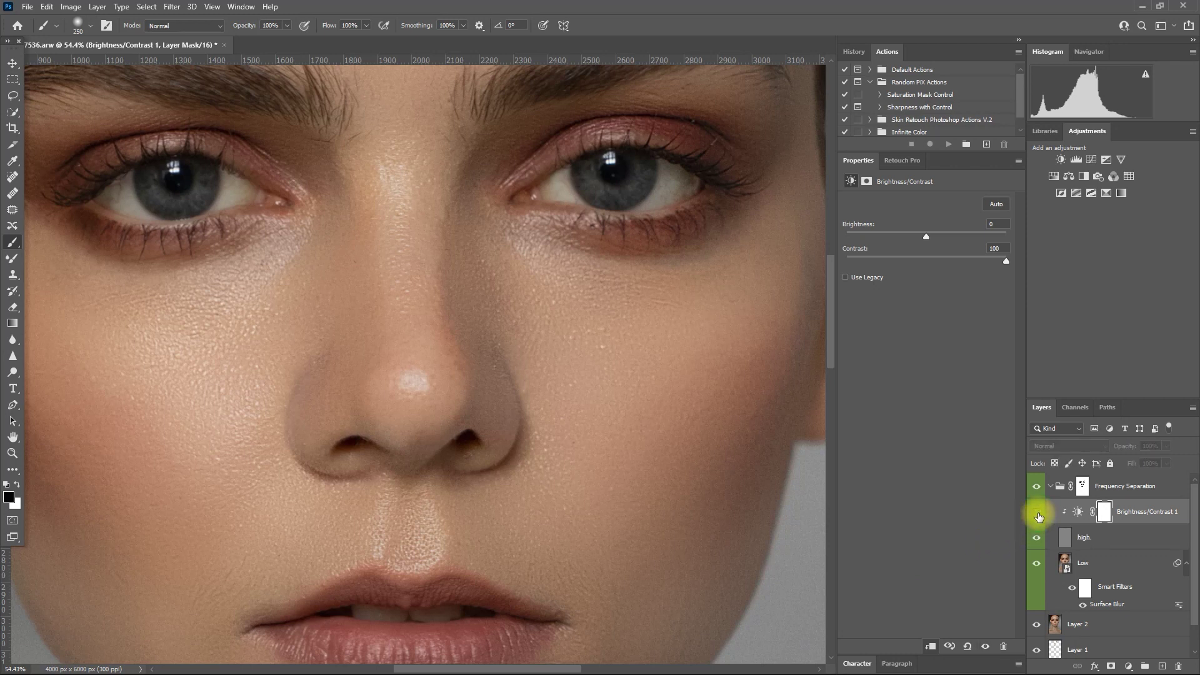
left_click(1037, 513)
left_click(1038, 514)
left_click(1038, 513)
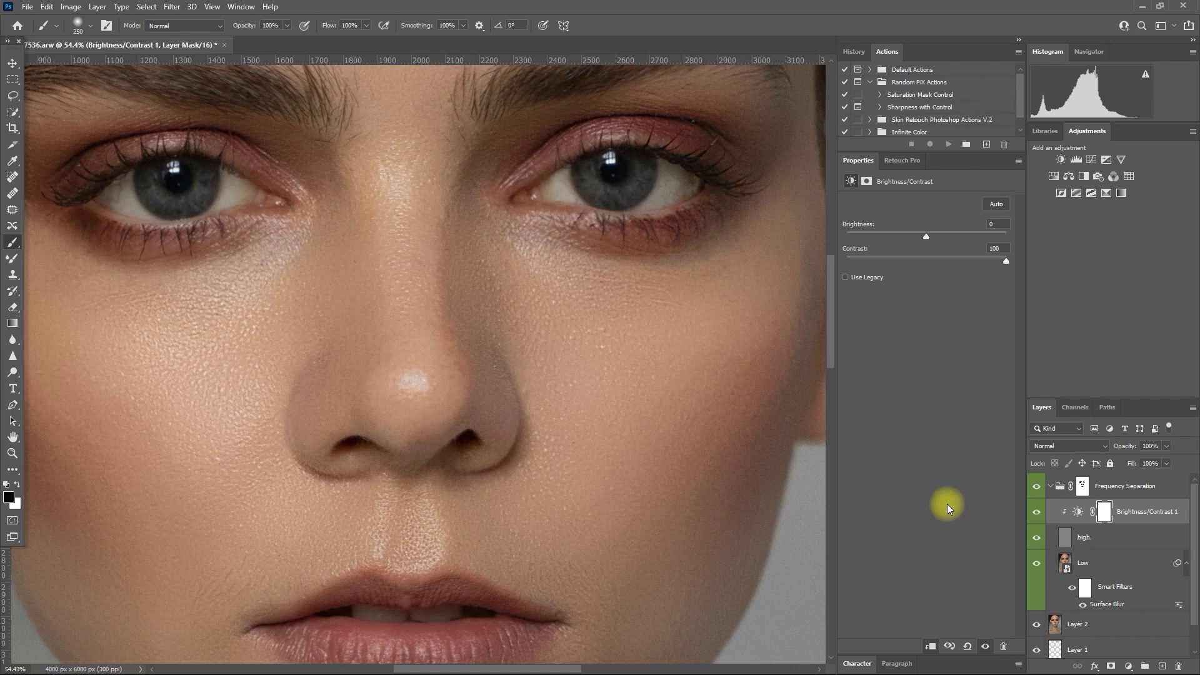
- Collapse the group, fit the portrait, and compare with and without the retouch, leaving it on
left_click(1051, 486)
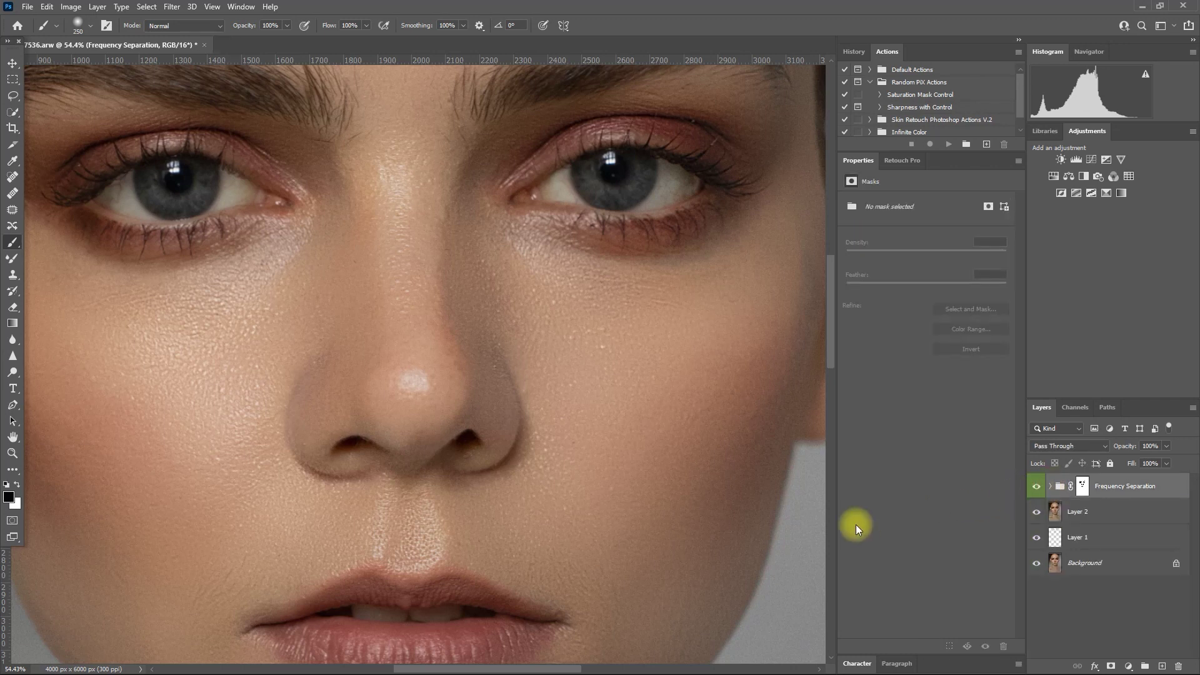
key("ctrl+0")
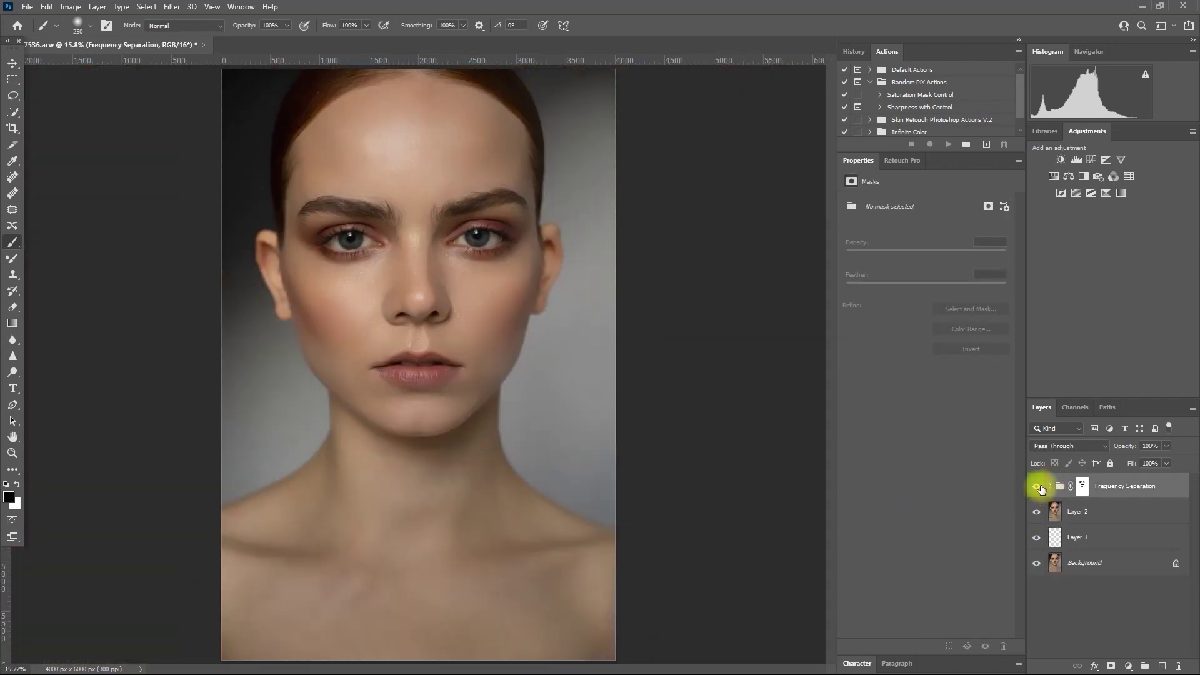
left_click(1038, 486)
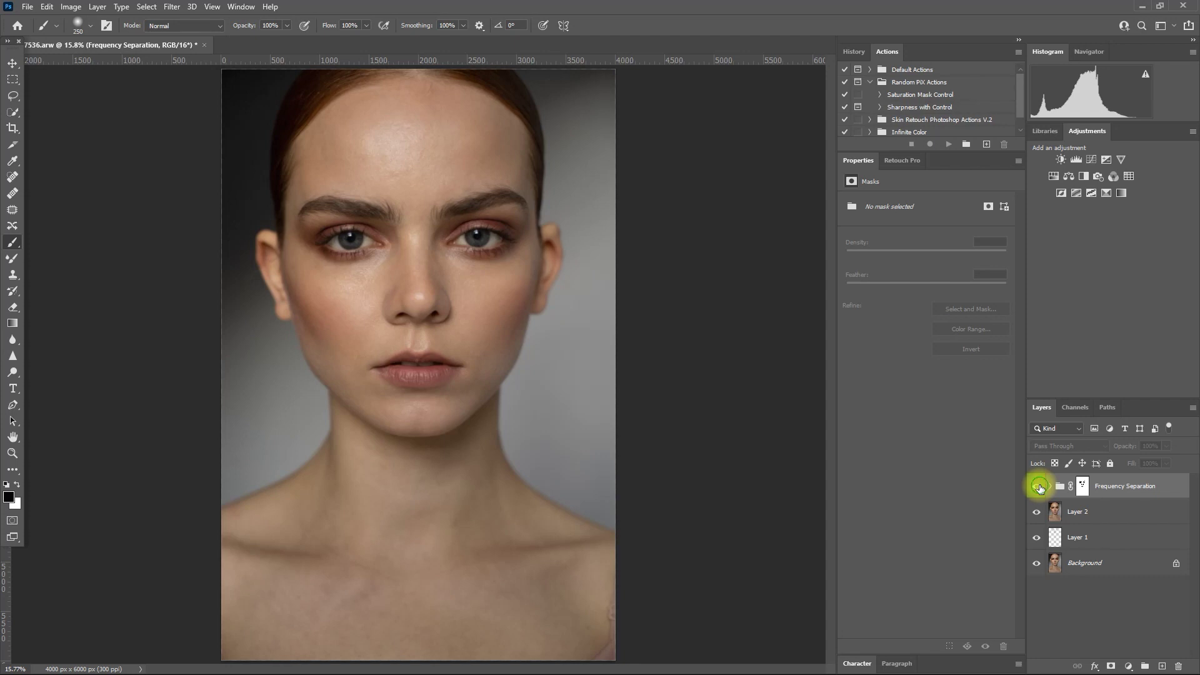
left_click(1037, 486)
scroll(555, 386, "up", 2)
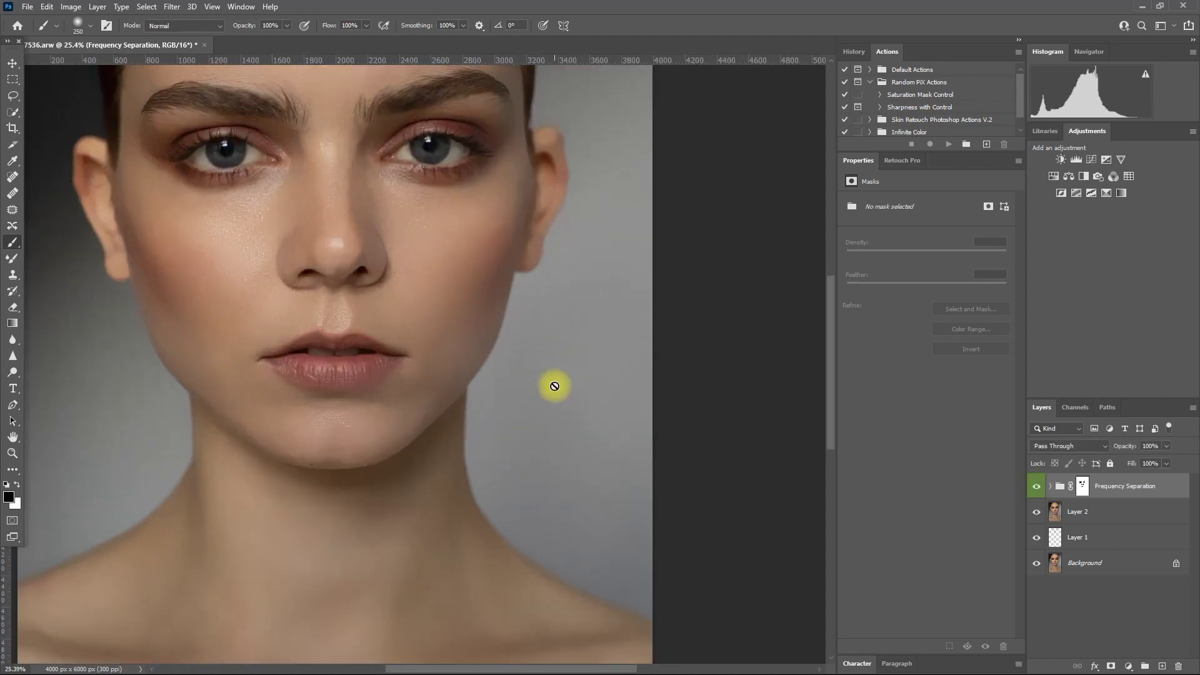
key("space")
left_click_drag(555, 385, 584, 530)
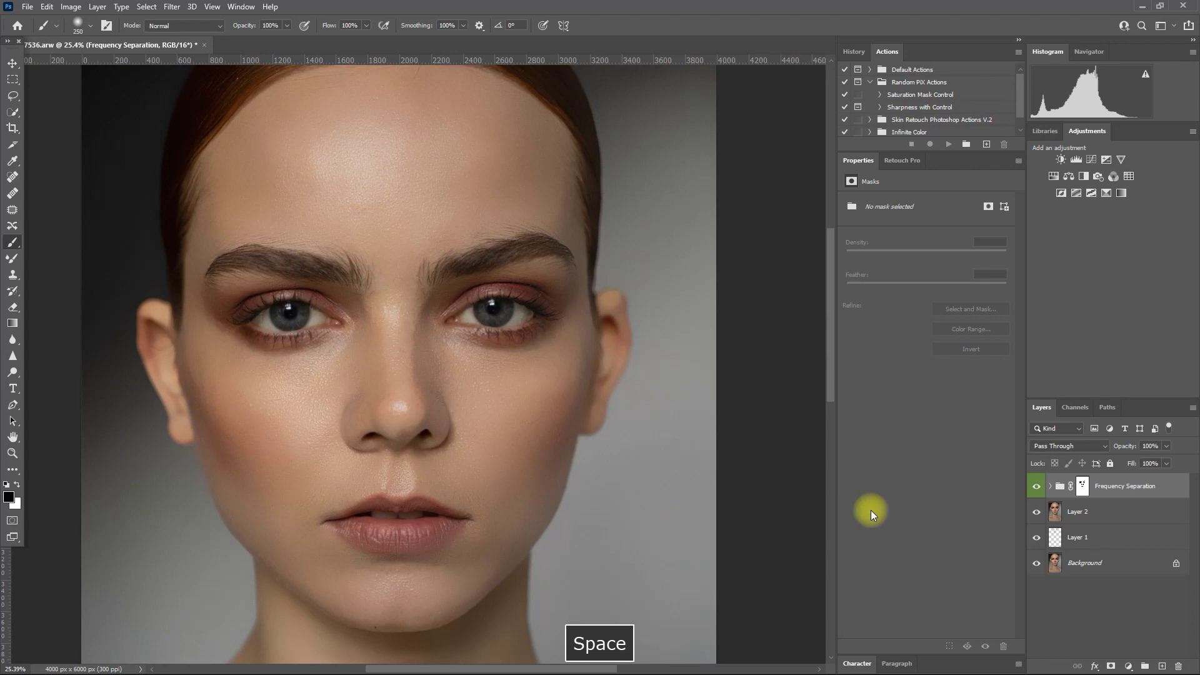
left_click(1037, 486)
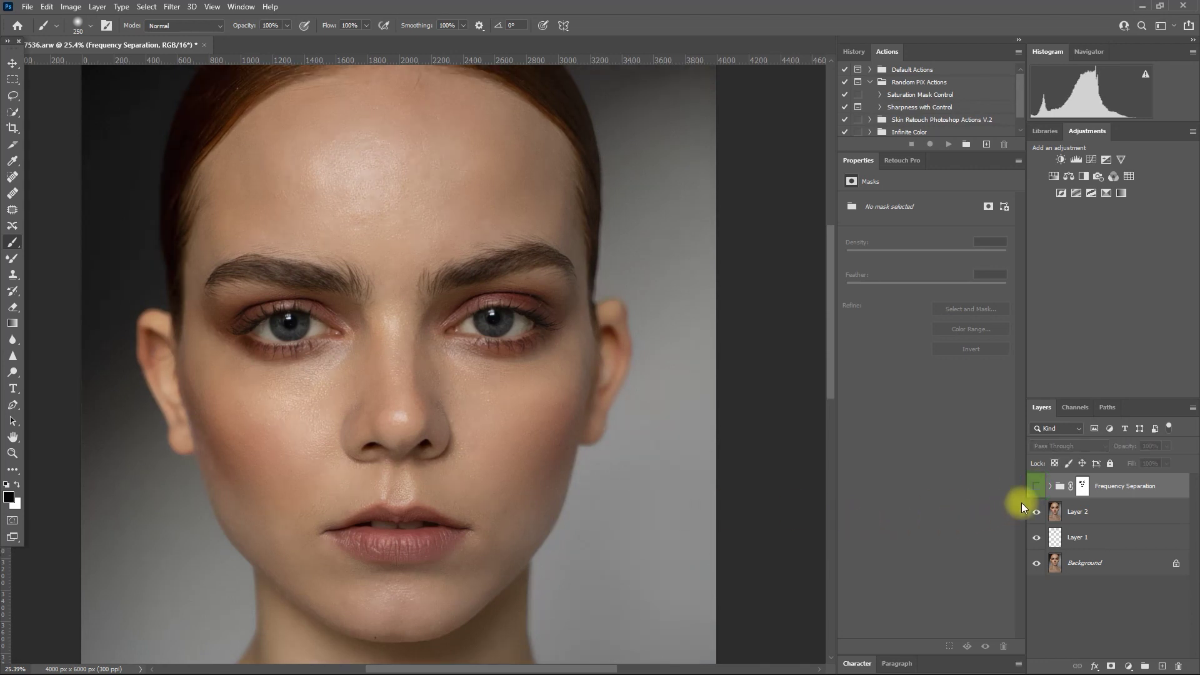
left_click(1036, 486)
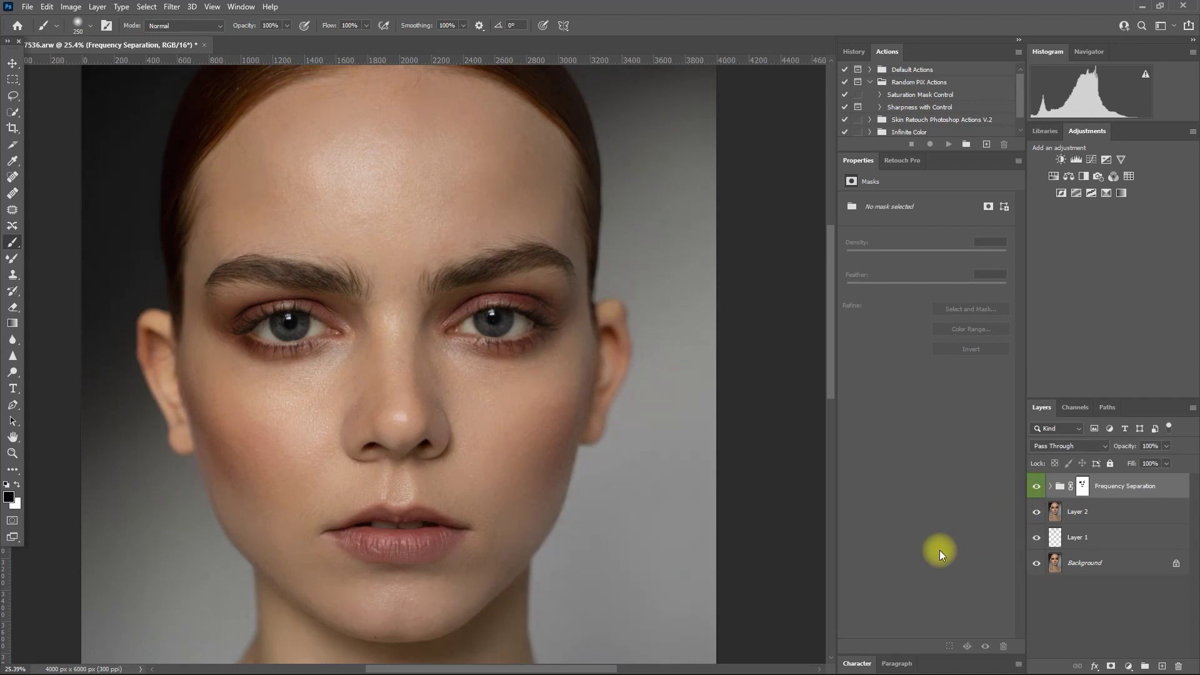
left_click(1037, 487)
left_click(1035, 487)
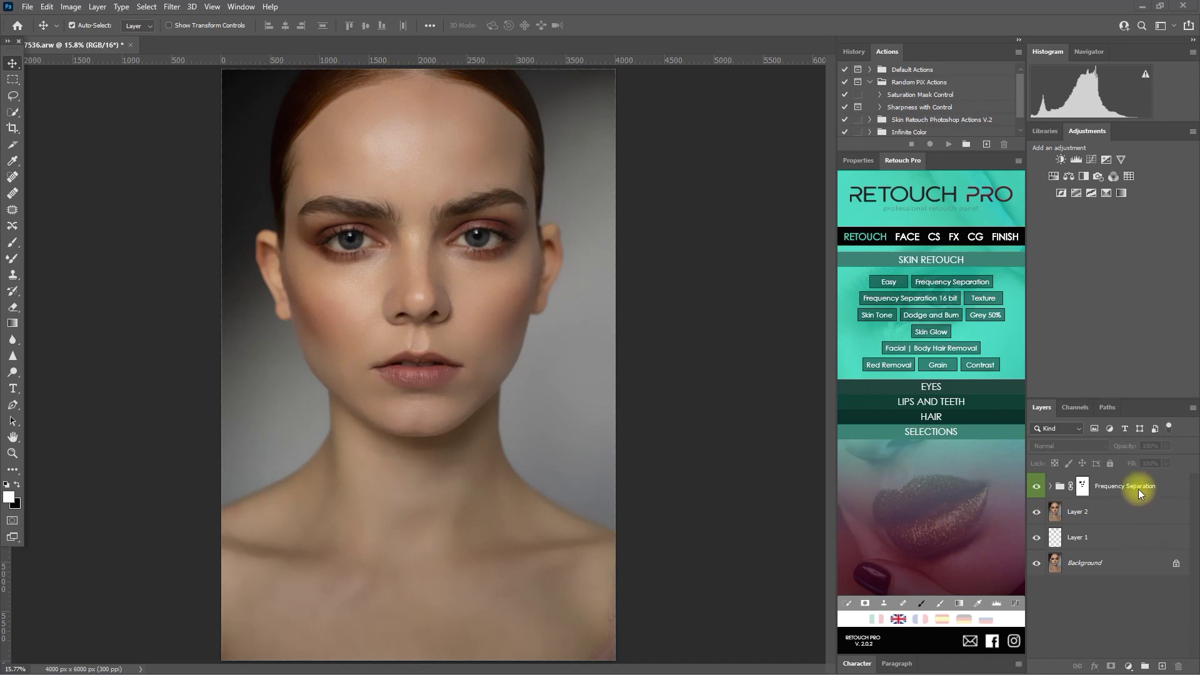
- Stamp the visible retouch into Layer 3 and add a D&B Grey50% Overlay layer above it
key("space")
left_click(1167, 492)
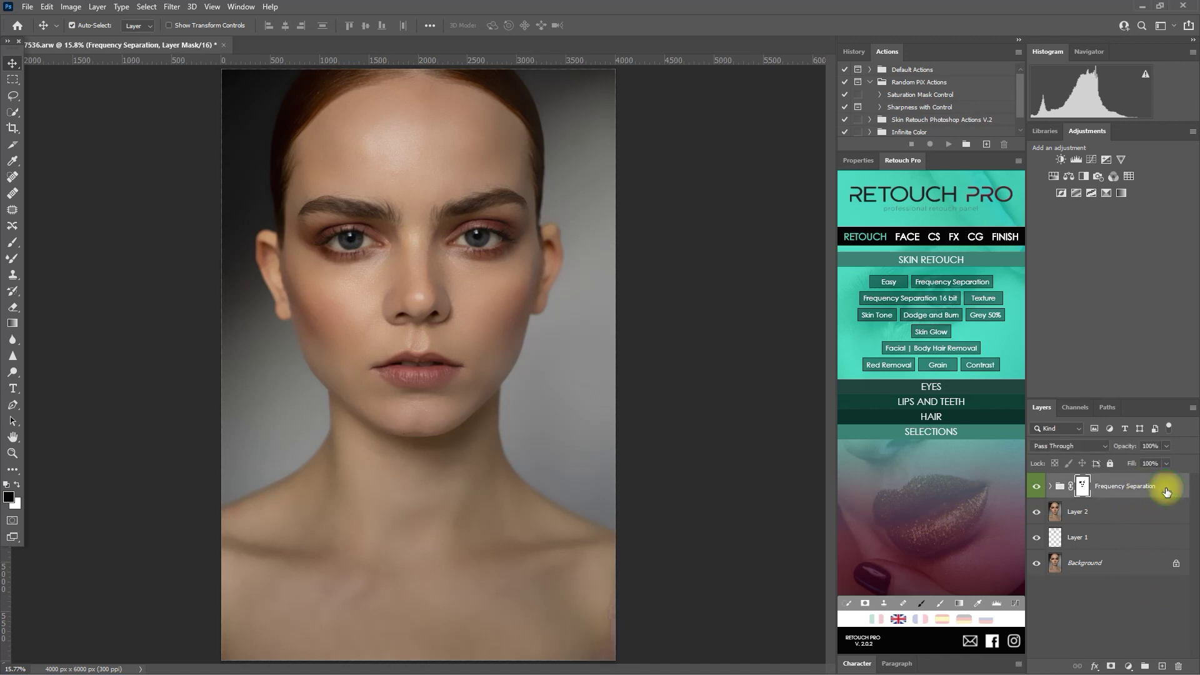
key("ctrl+alt+shift+e")
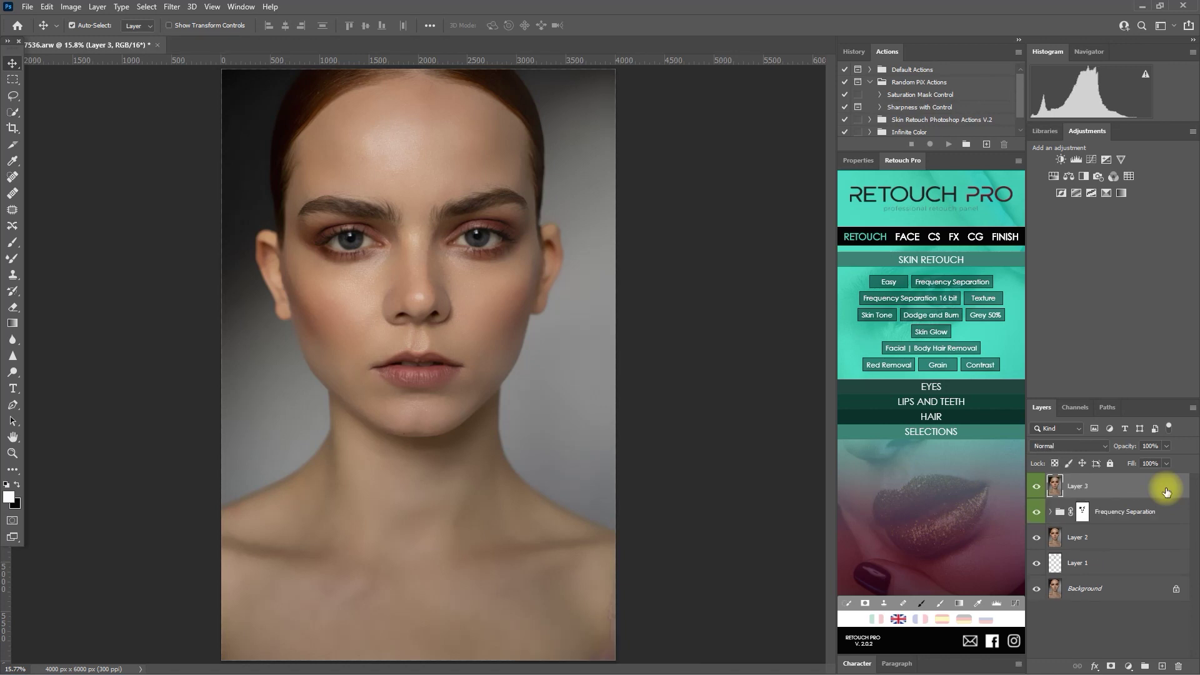
left_click(986, 317)
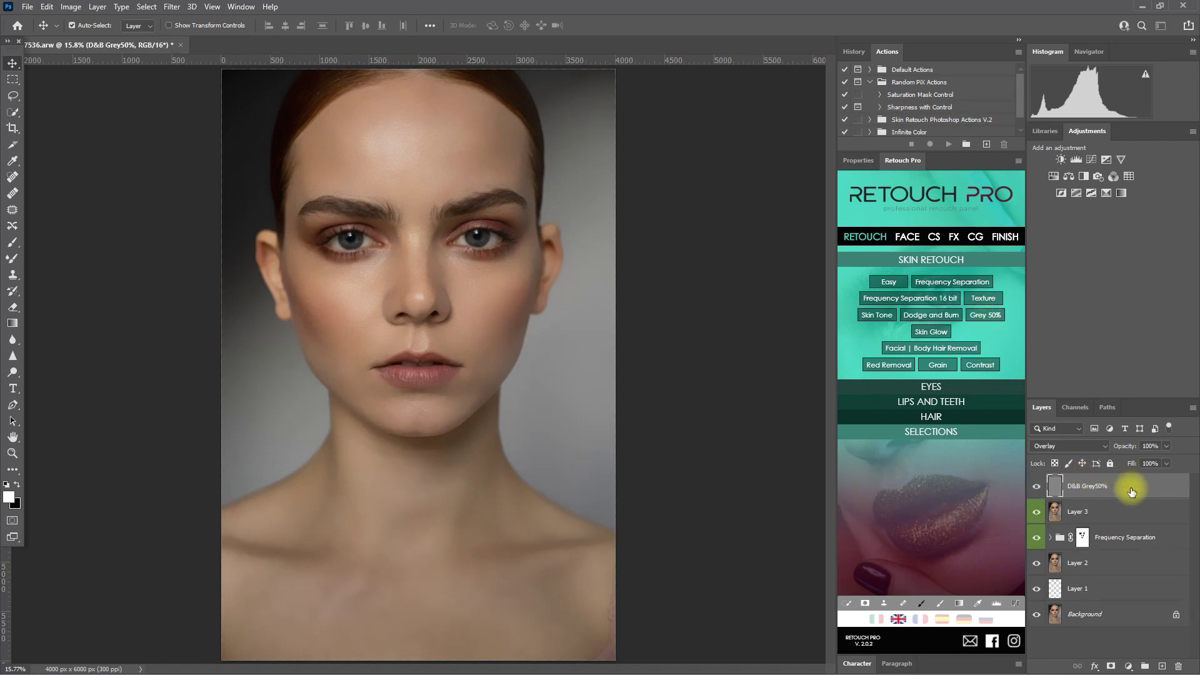
left_click(14, 248)
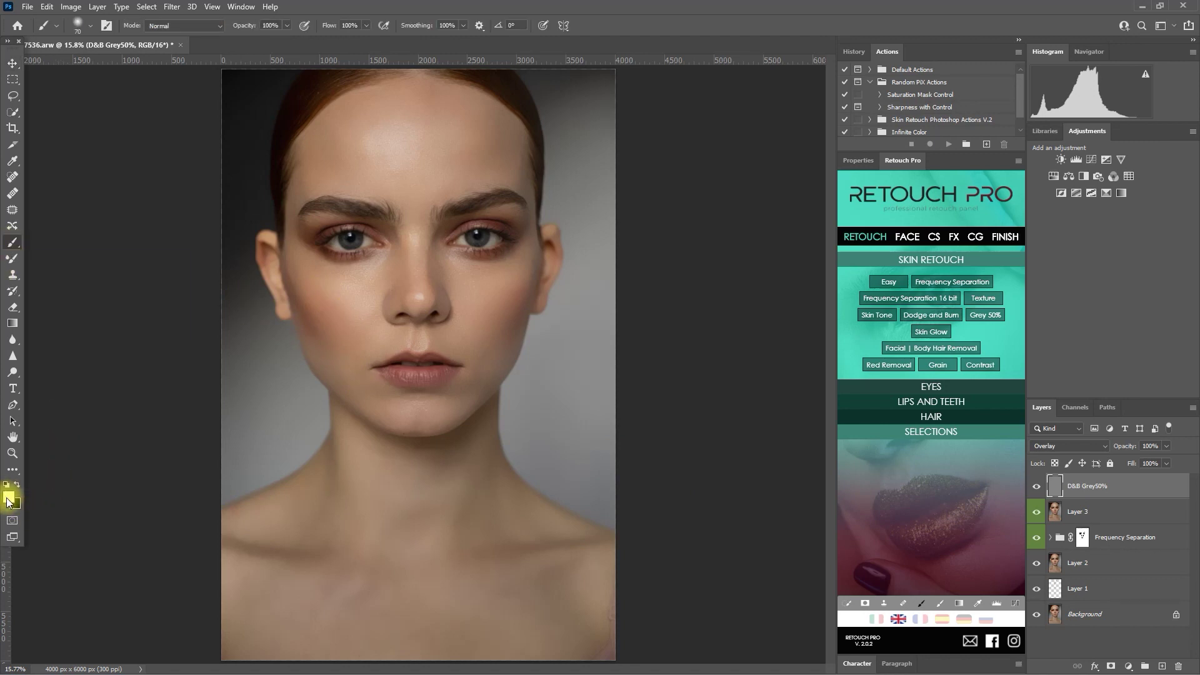
- Set the brush flow to 5%
left_click(348, 25)
type("5")
key("Return")
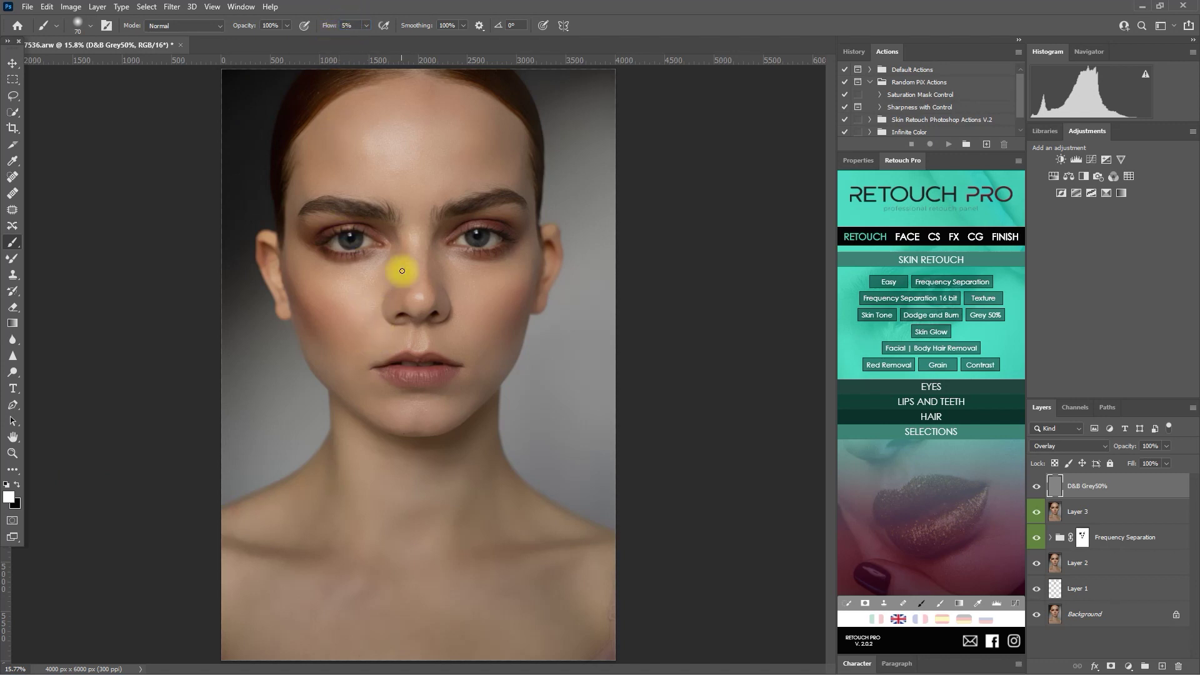
- Size the brush to 150 and dodge the lower lip on the grey layer
key("bracketright")
key("bracketright")
key("bracketright")
key("bracketright")
key("bracketright")
key("bracketright")
key("bracketright")
key("bracketright")
key("bracketleft")
key("bracketleft")
key("bracketleft")
key("bracketleft")
key("bracketleft")
key("bracketleft")
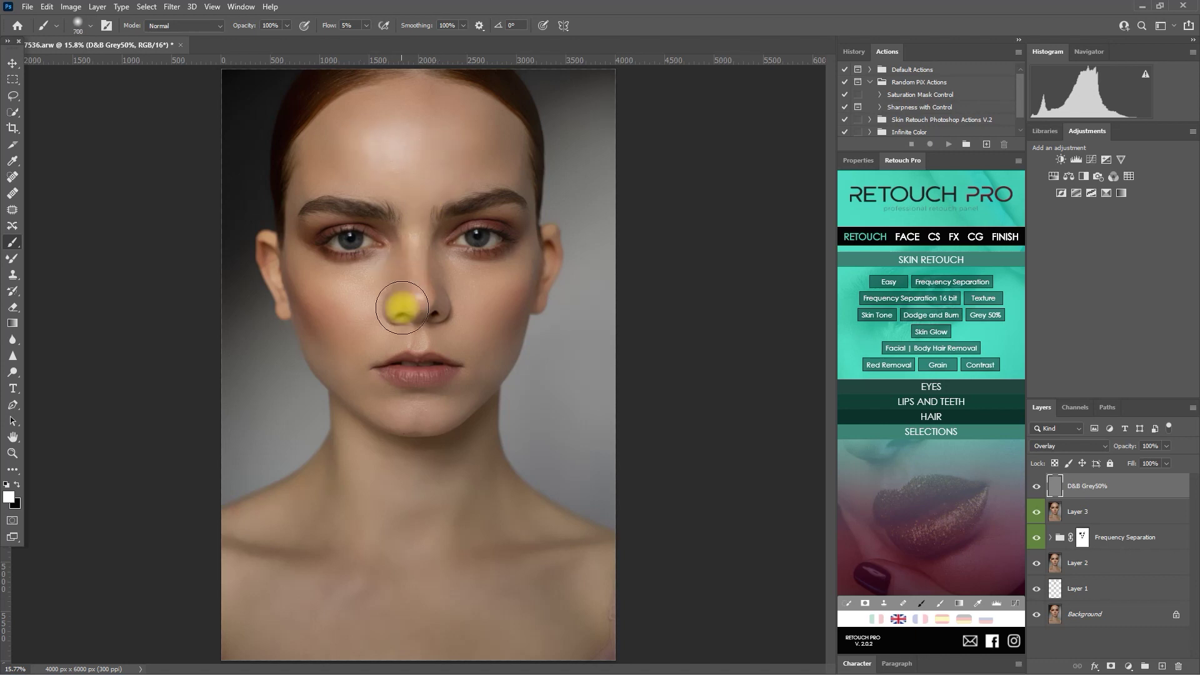
key("bracketleft")
key("bracketleft")
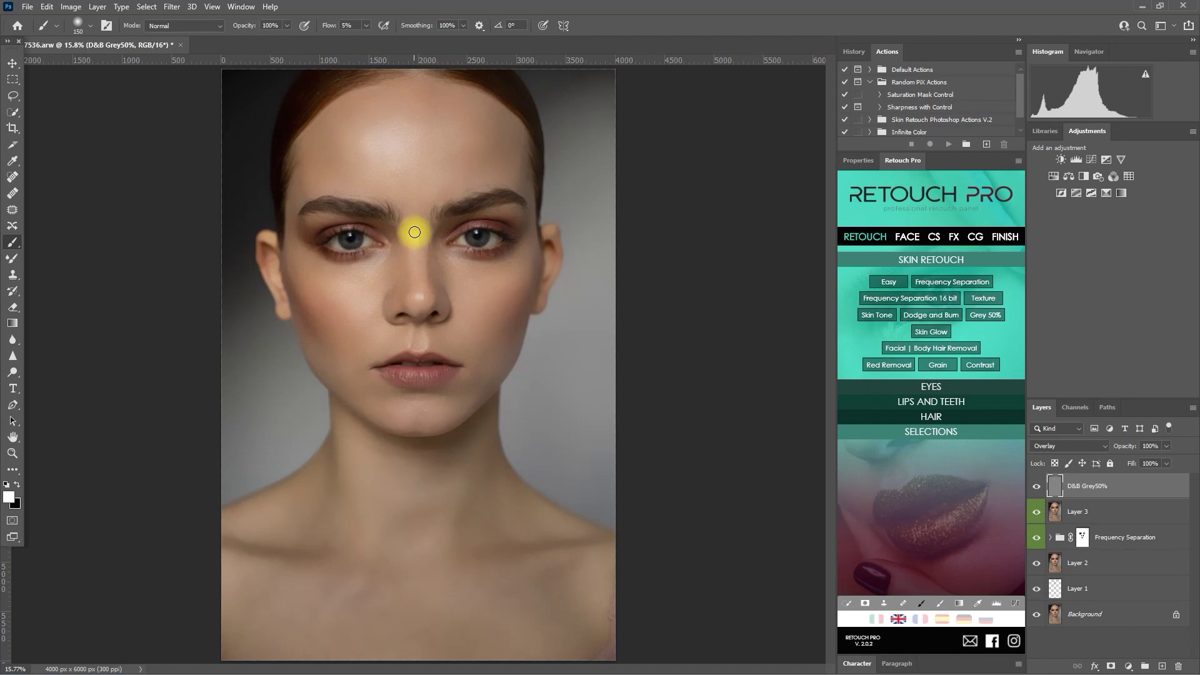
key("bracketleft")
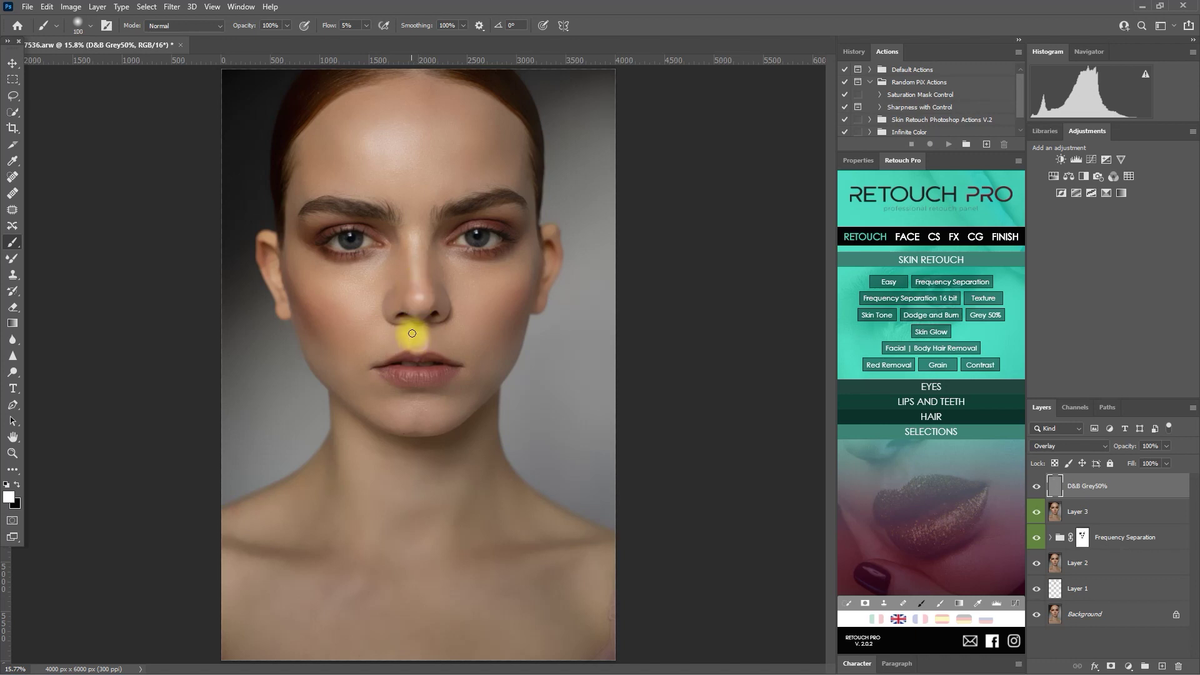
key("bracketleft")
key("bracketright")
key("bracketright")
key("bracketright")
key("bracketright")
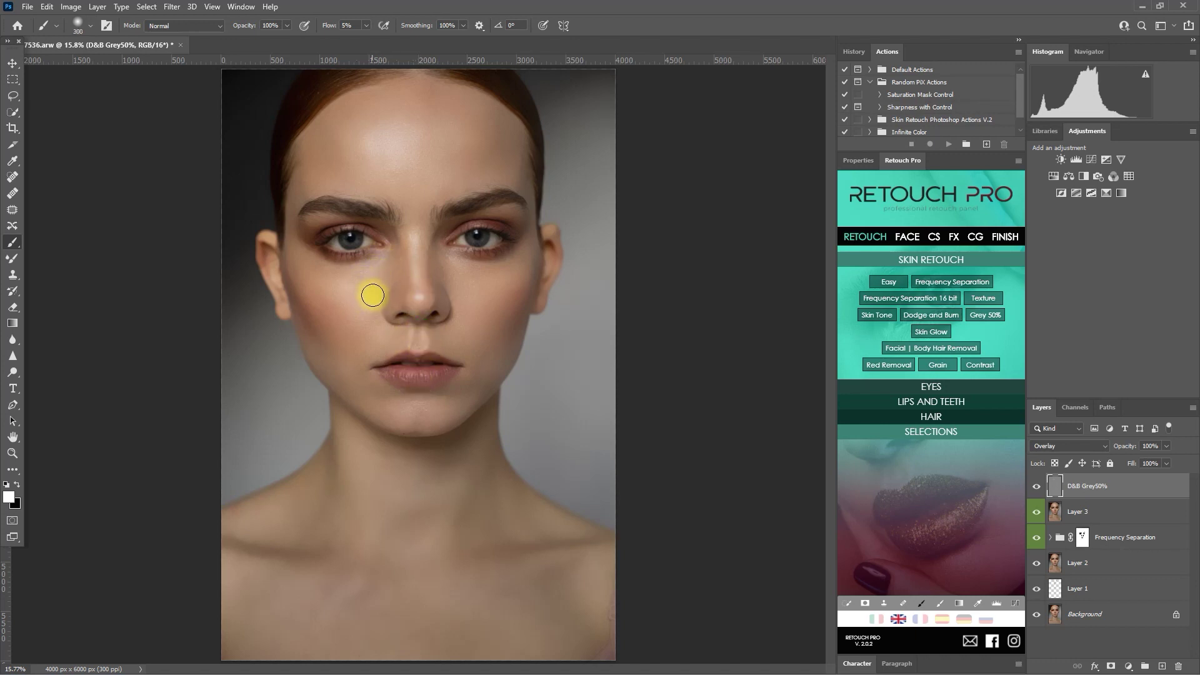
key("bracketright")
key("bracketright")
key("bracketright")
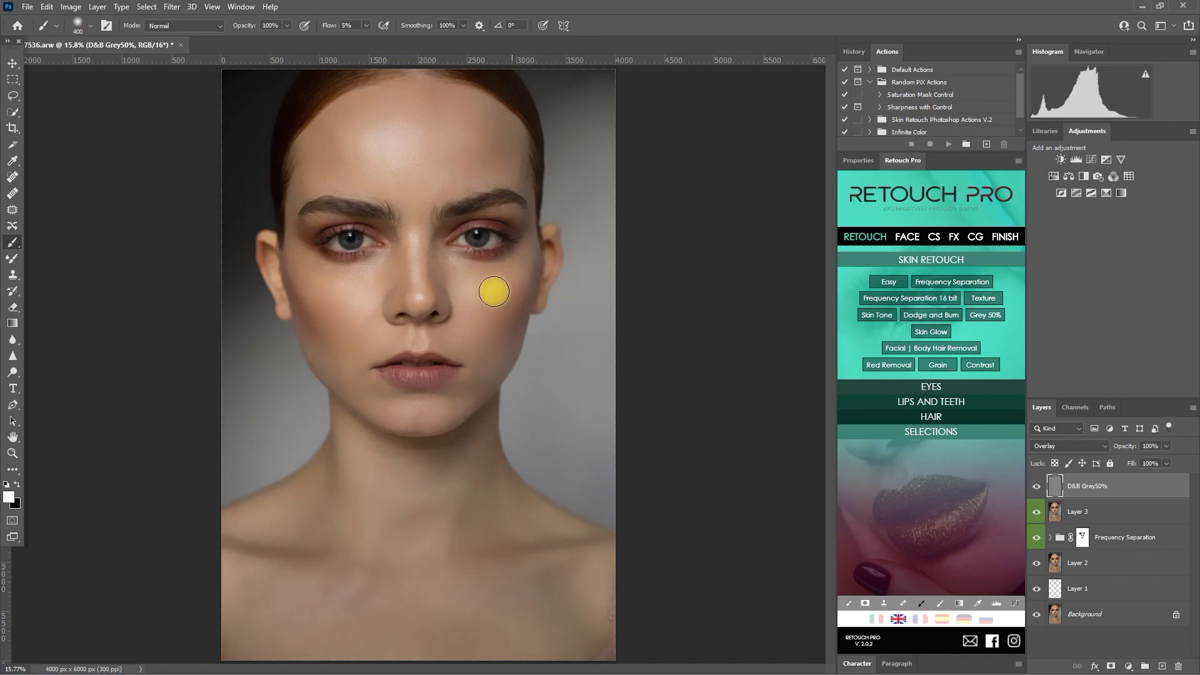
key("bracketleft")
key("bracketleft")
key("bracketleft")
key("bracketleft")
key("bracketleft")
key("bracketleft")
key("bracketleft")
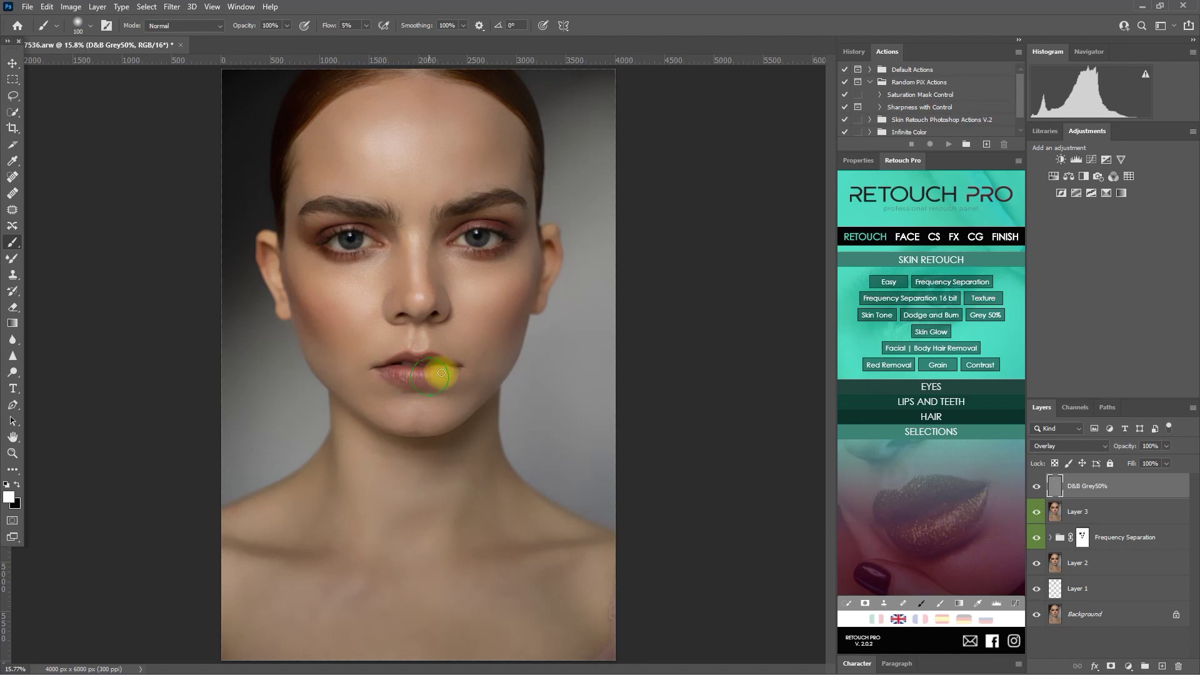
mouse_move(441, 373)
left_mouse_down()
mouse_move(408, 368)
mouse_move(418, 397)
left_mouse_up()
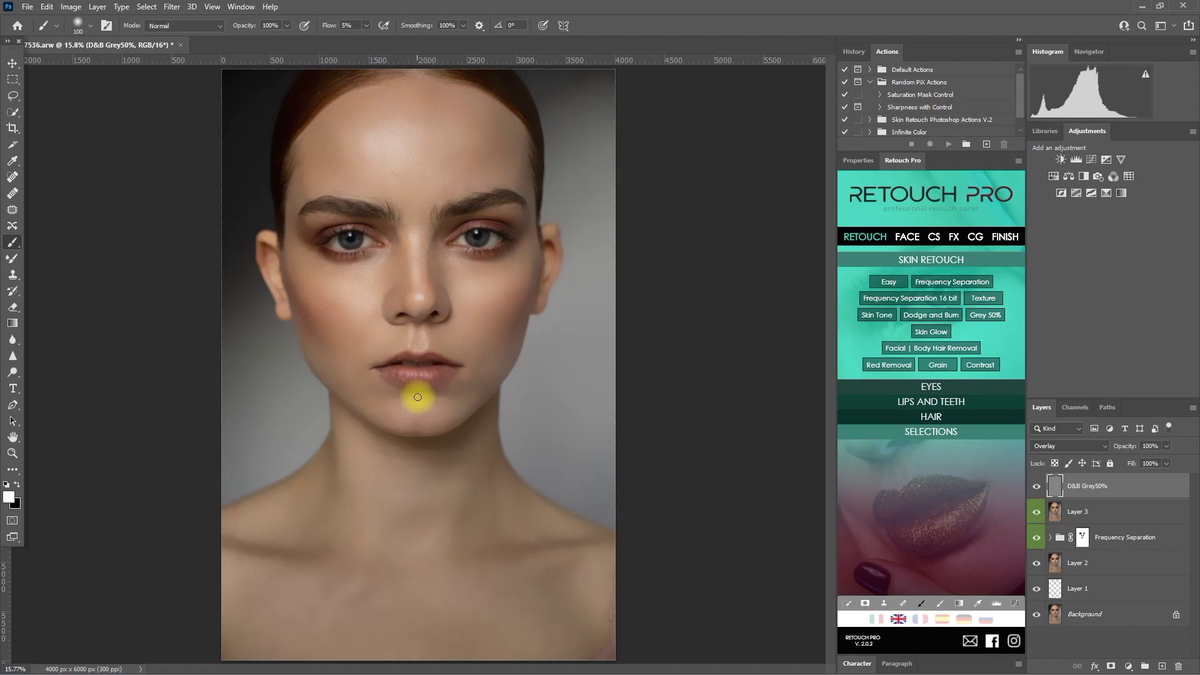
left_click(1038, 487)
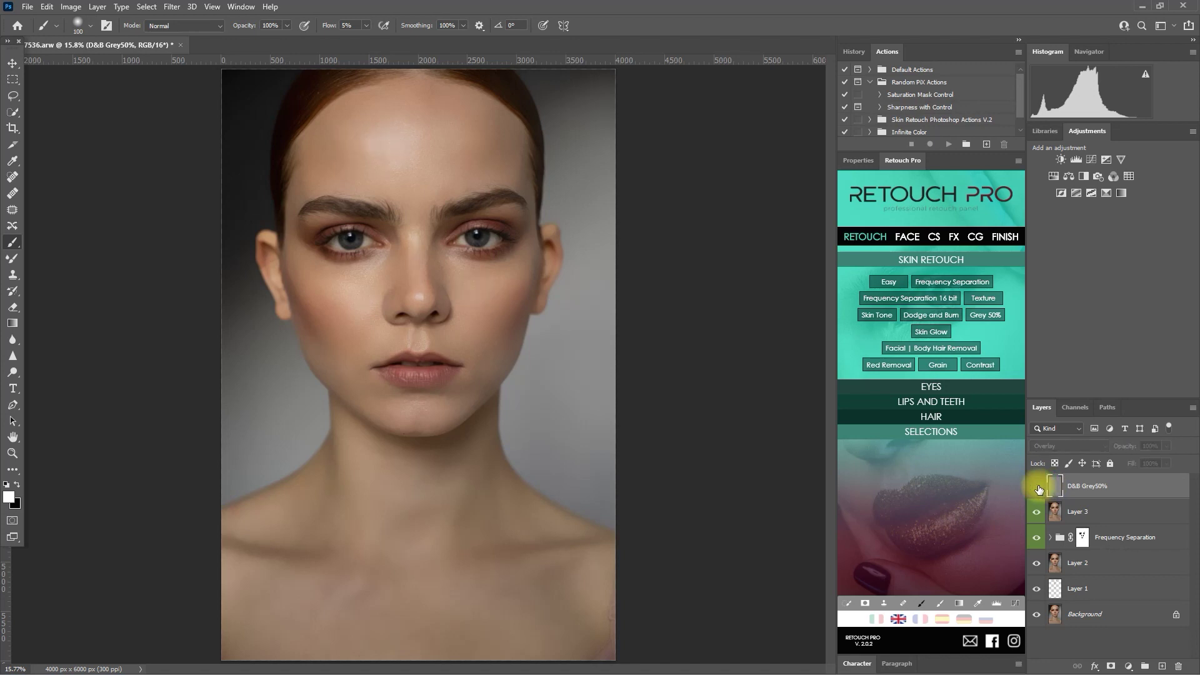
left_click(1037, 488)
left_click(1038, 488)
left_click(1038, 488)
left_click(521, 354)
mouse_move(521, 355)
left_mouse_down()
mouse_move(479, 316)
mouse_move(509, 423)
mouse_move(584, 442)
left_mouse_up()
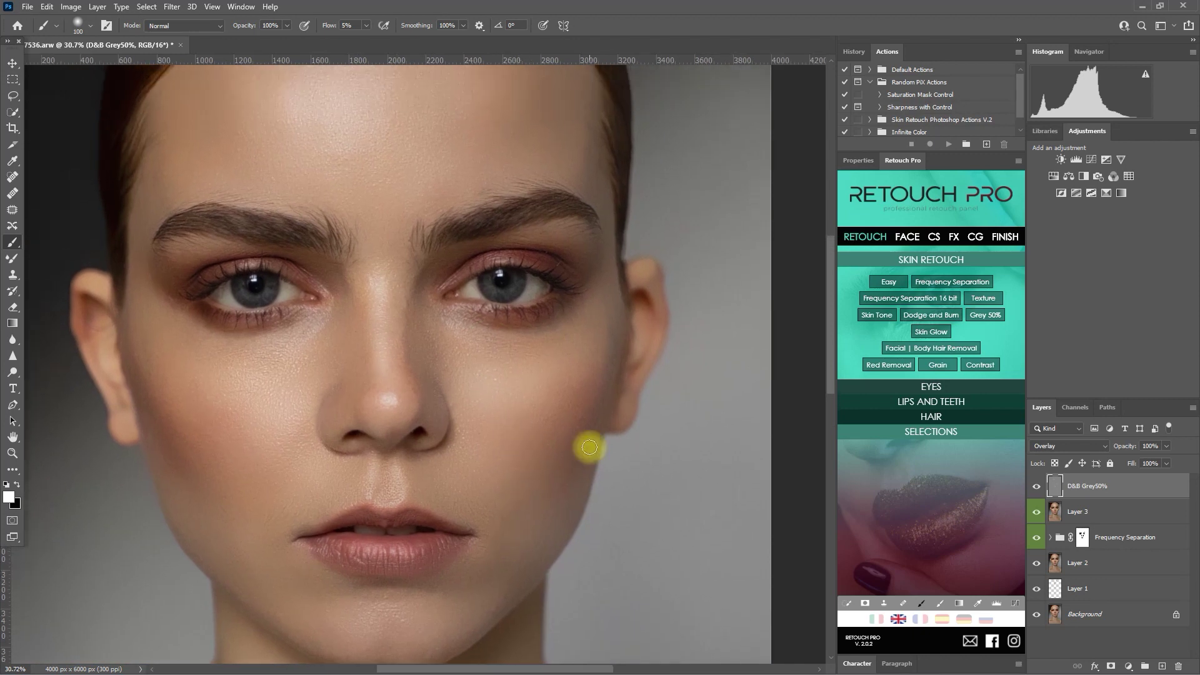
left_click(1039, 488)
left_click(1040, 489)
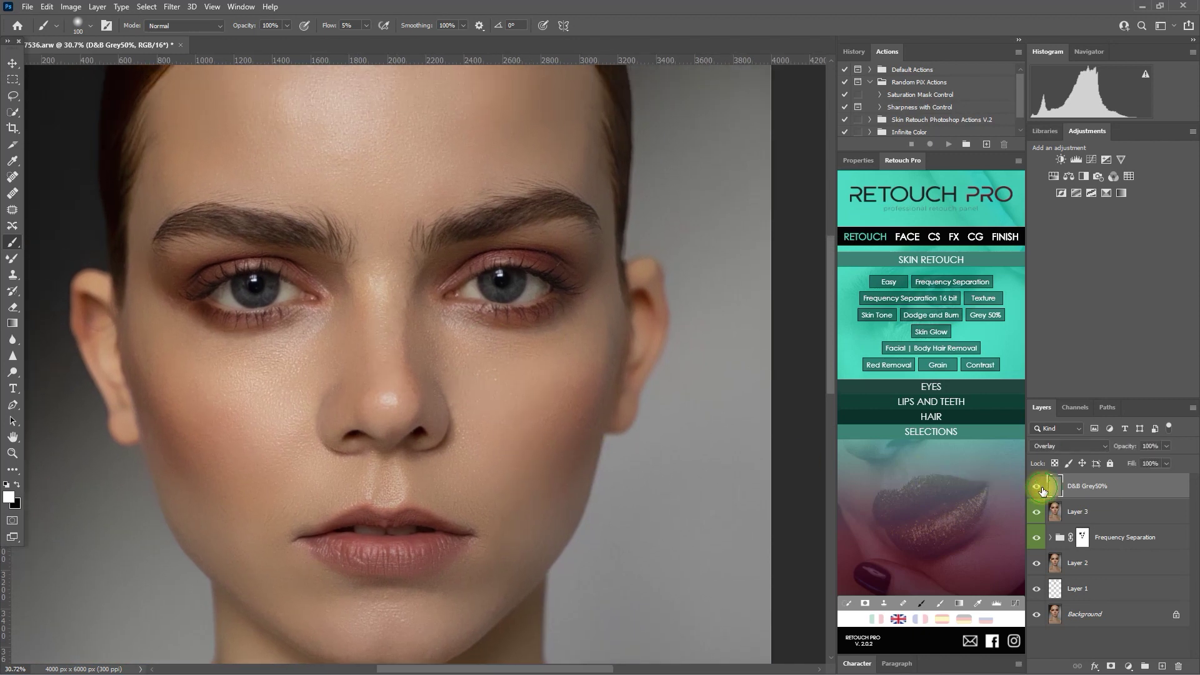
left_click(1039, 487)
left_click(1039, 488)
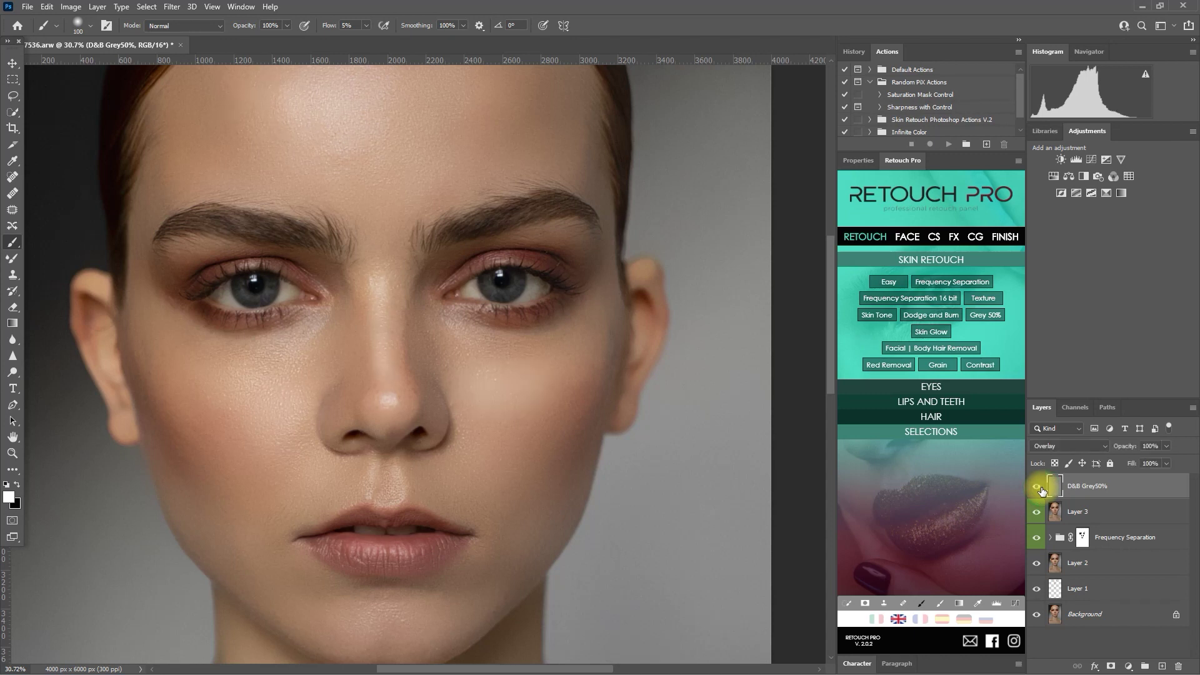
key("ctrl+0")
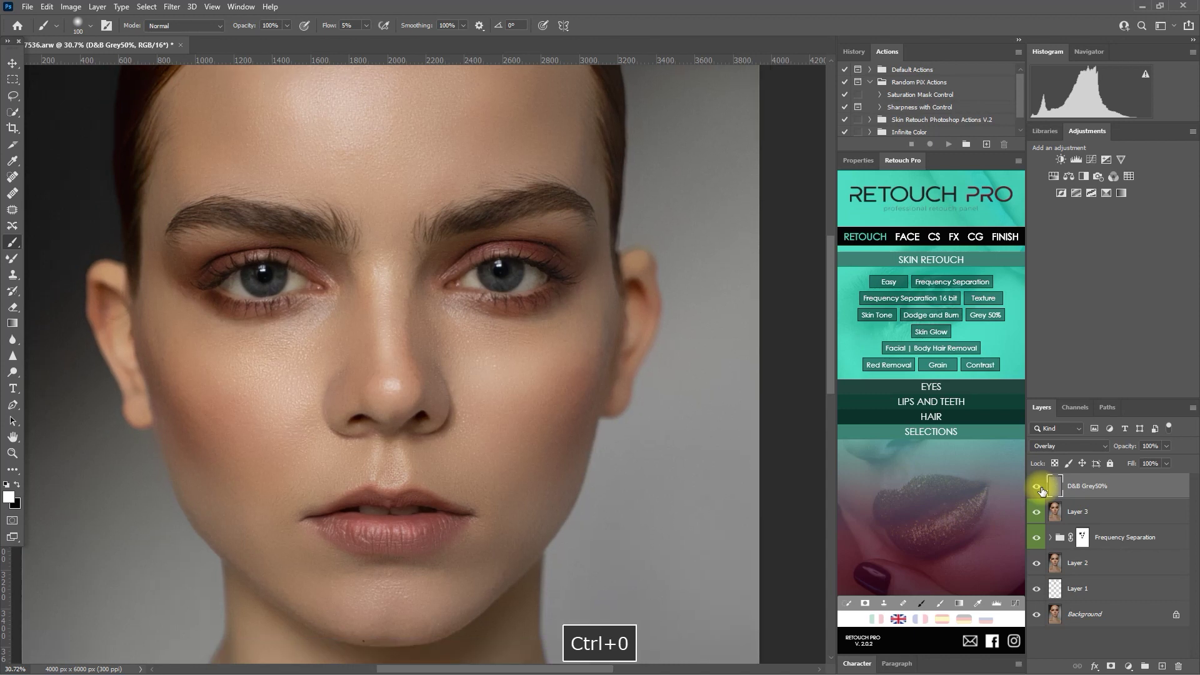
key("ctrl+plus")
left_click(1040, 489)
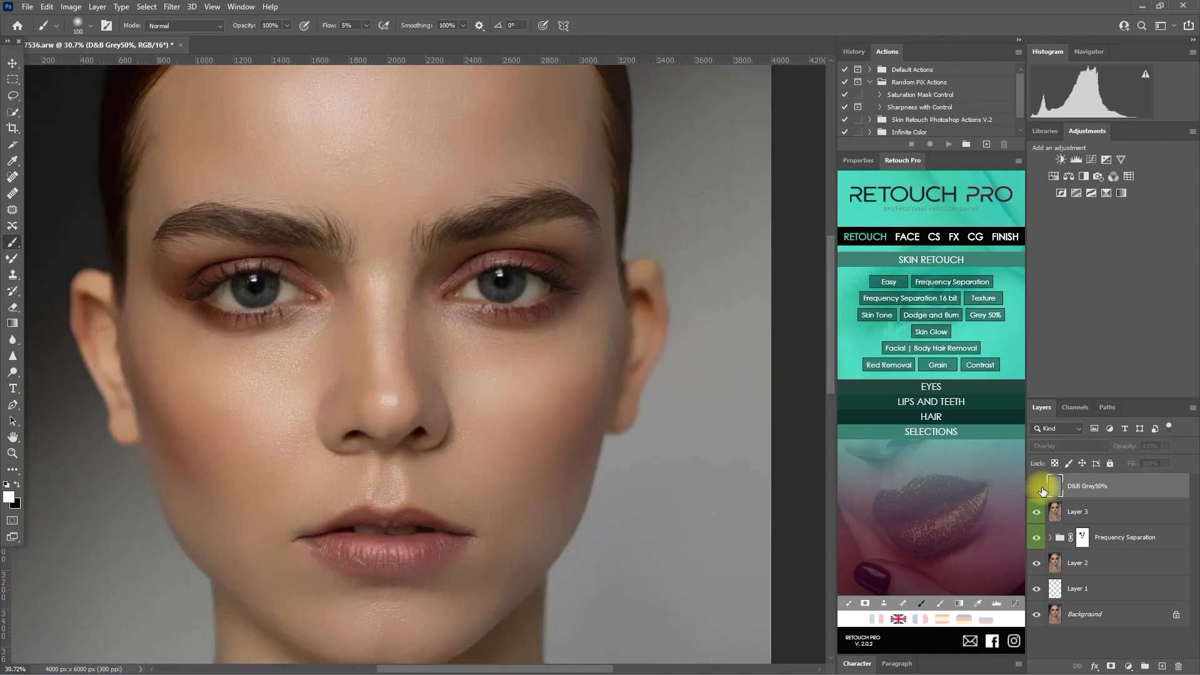
left_click(1039, 487)
left_click(1040, 489)
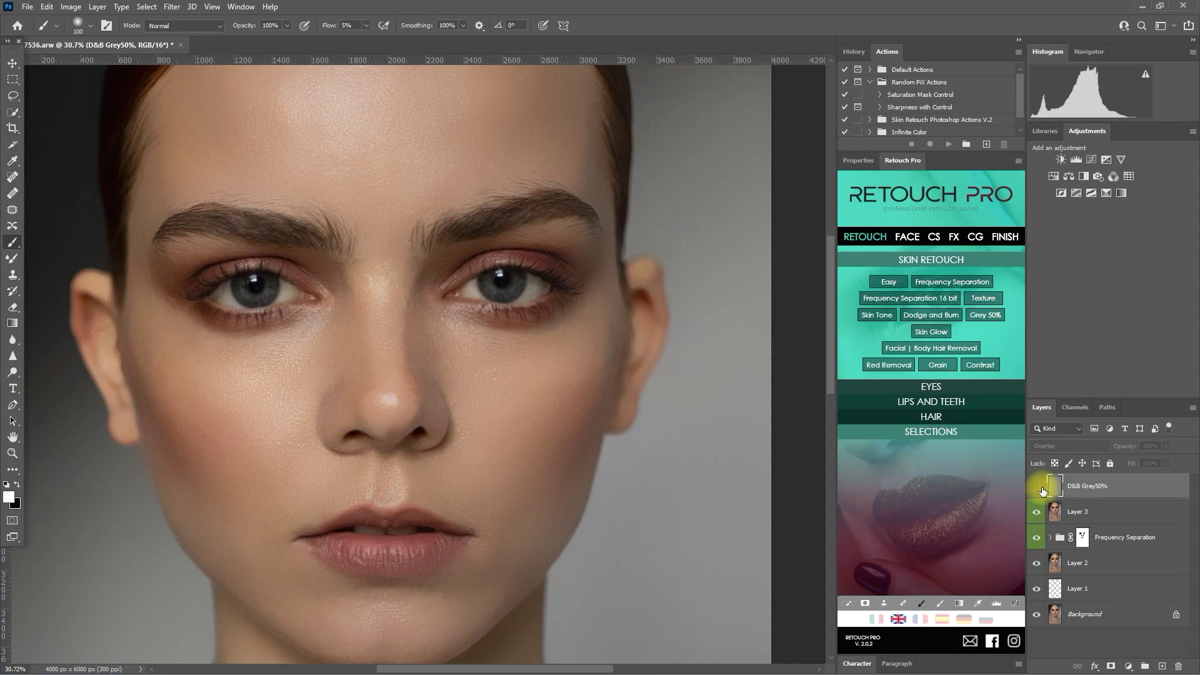
left_click(1040, 488)
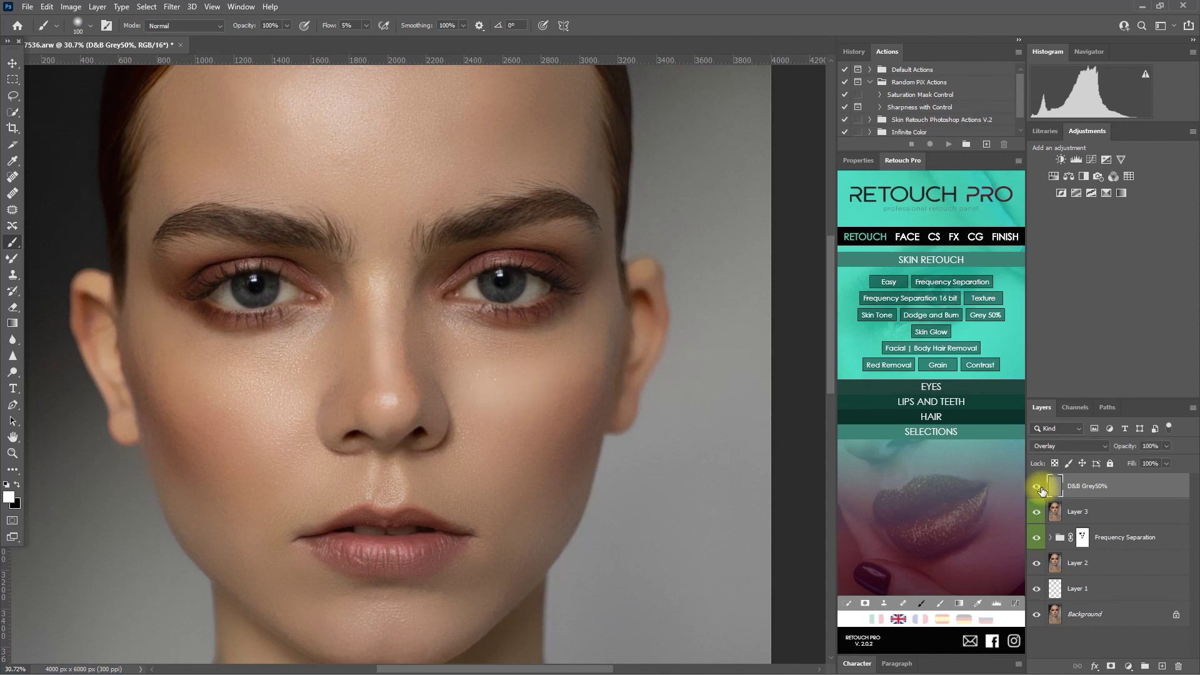
key("ctrl+0")
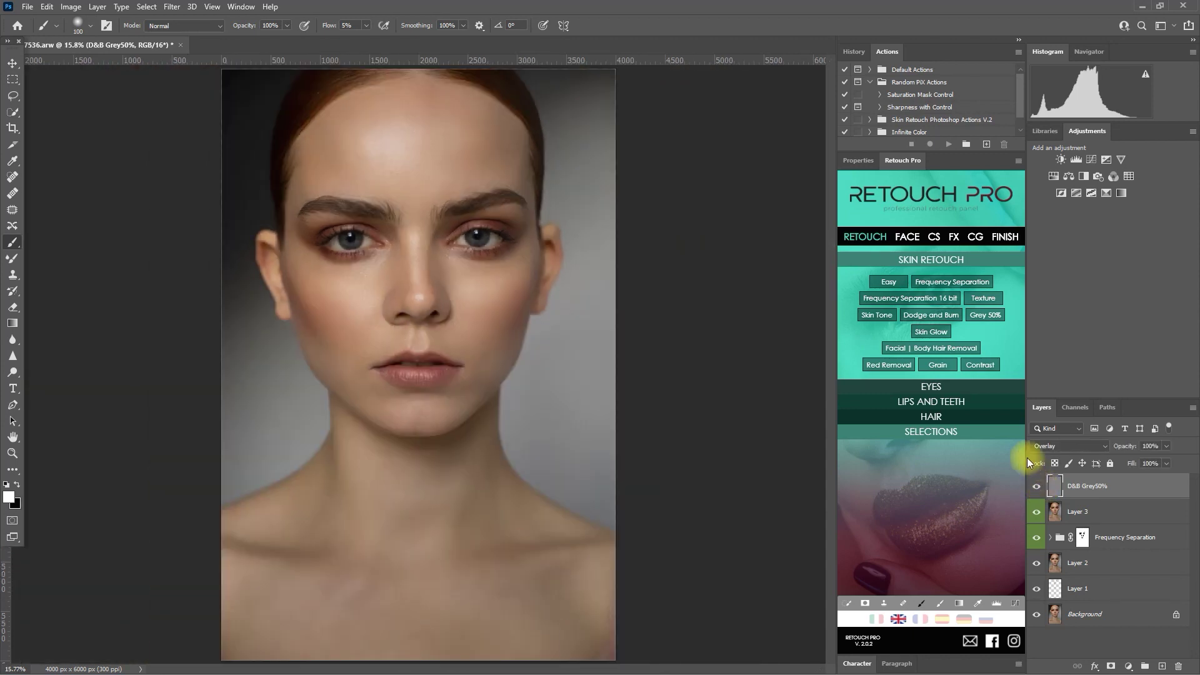
- Add a second D&B Grey50% Overlay layer and shrink the brush to 175 for finer strokes
left_click(986, 318)
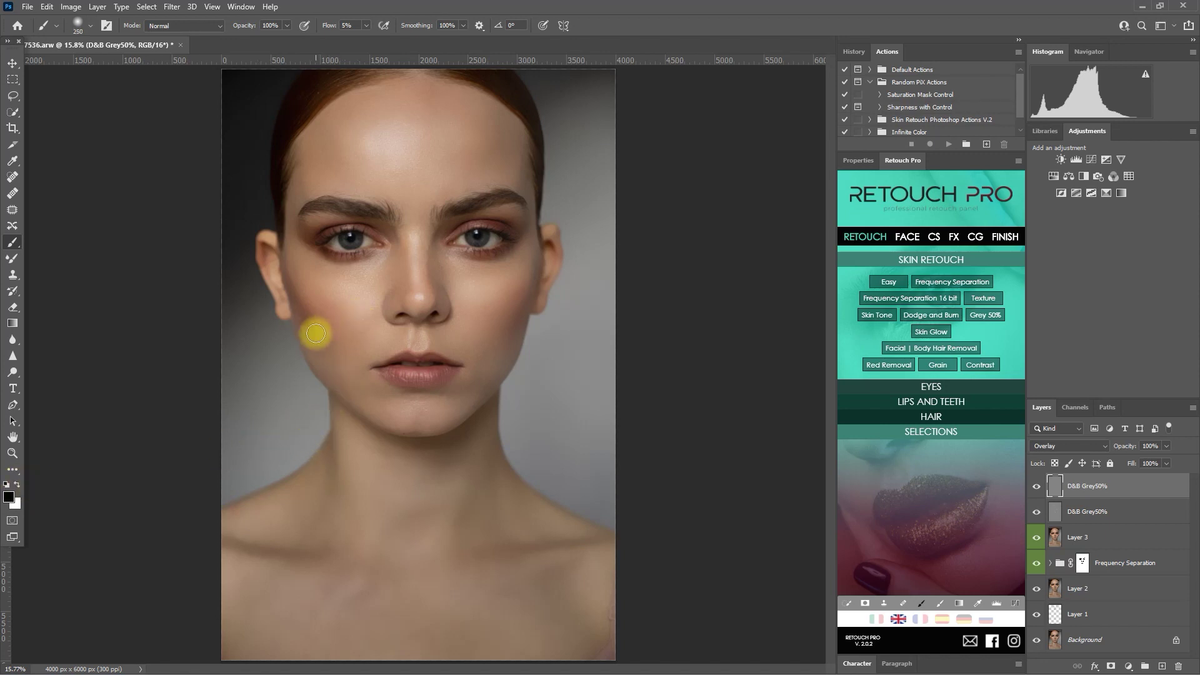
key("bracketright")
key("bracketright")
key("bracketright")
key("bracketright")
key("bracketright")
key("bracketright")
key("bracketright")
key("bracketright")
key("bracketright")
key("bracketright")
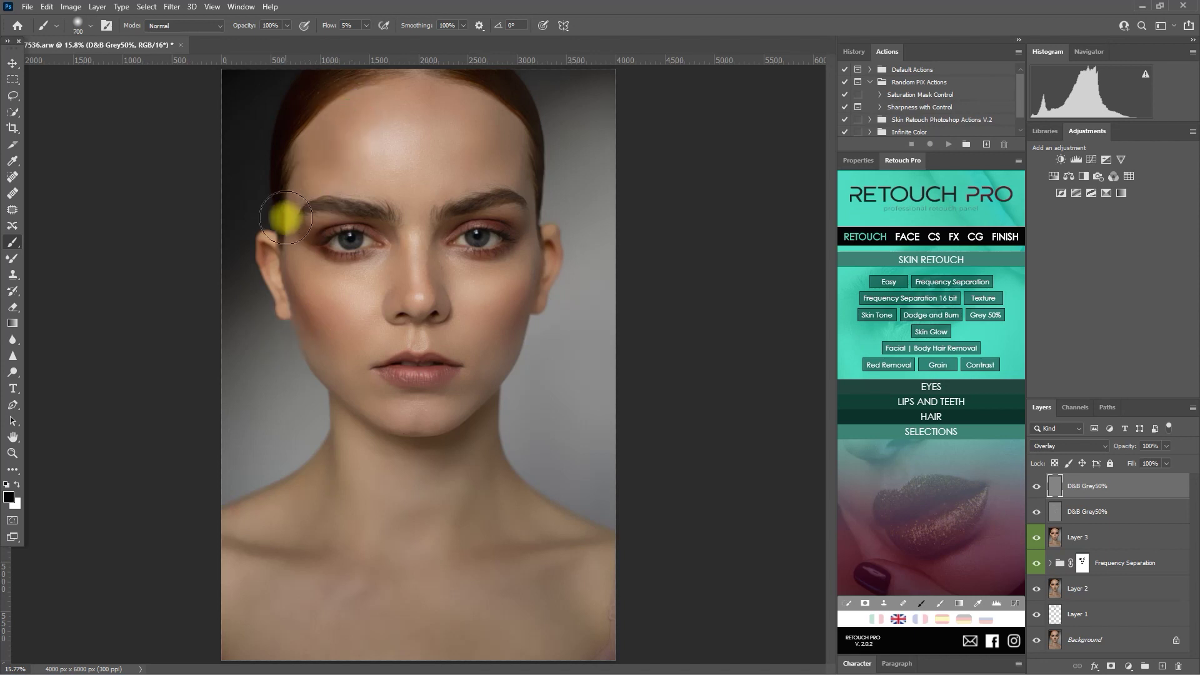
key("bracketleft")
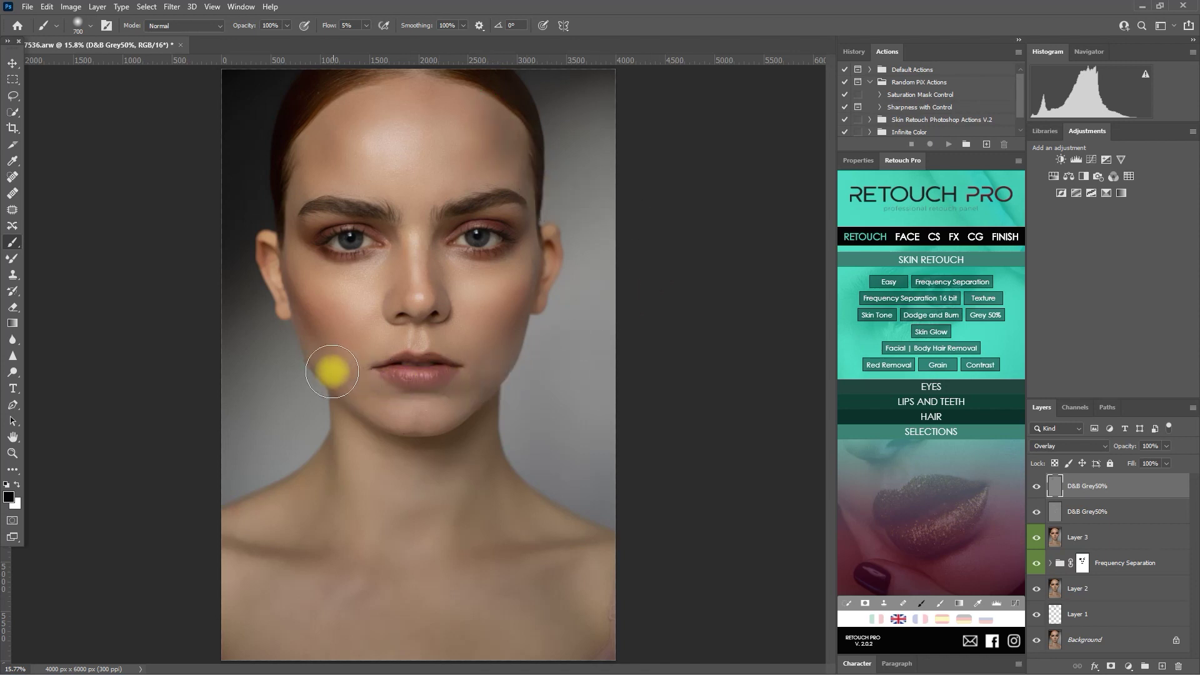
key("bracketleft")
key("bracketleft")
key("bracketleft")
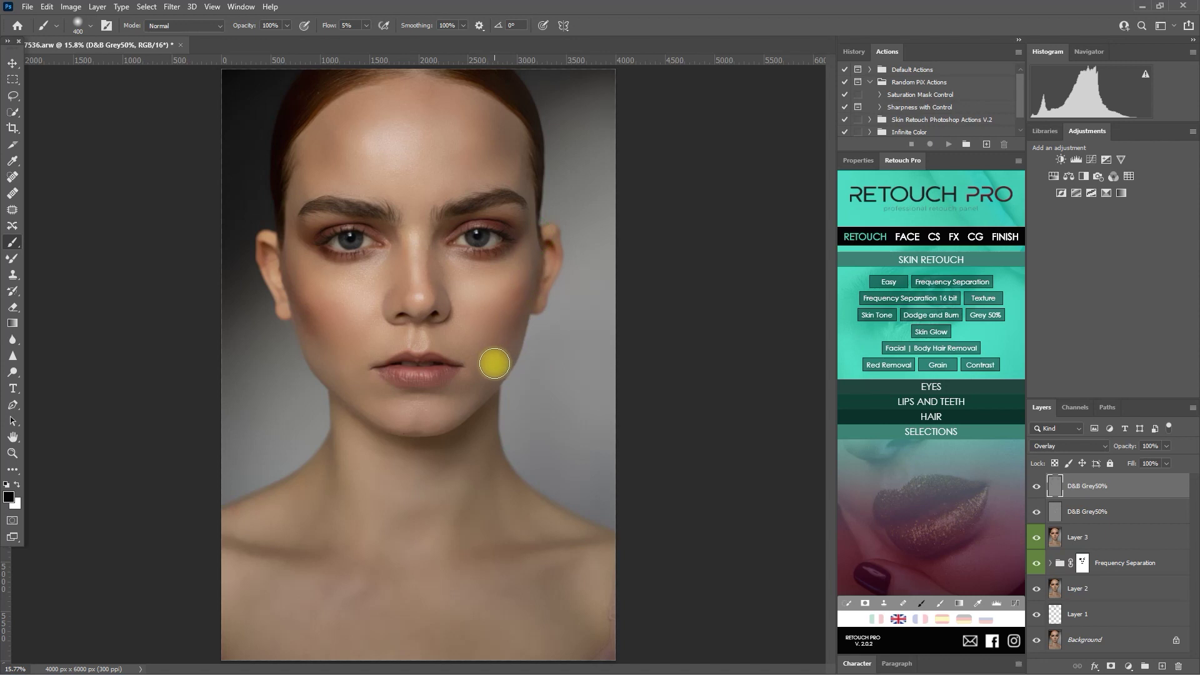
key("bracketleft")
key("bracketleft")
key("bracketleft")
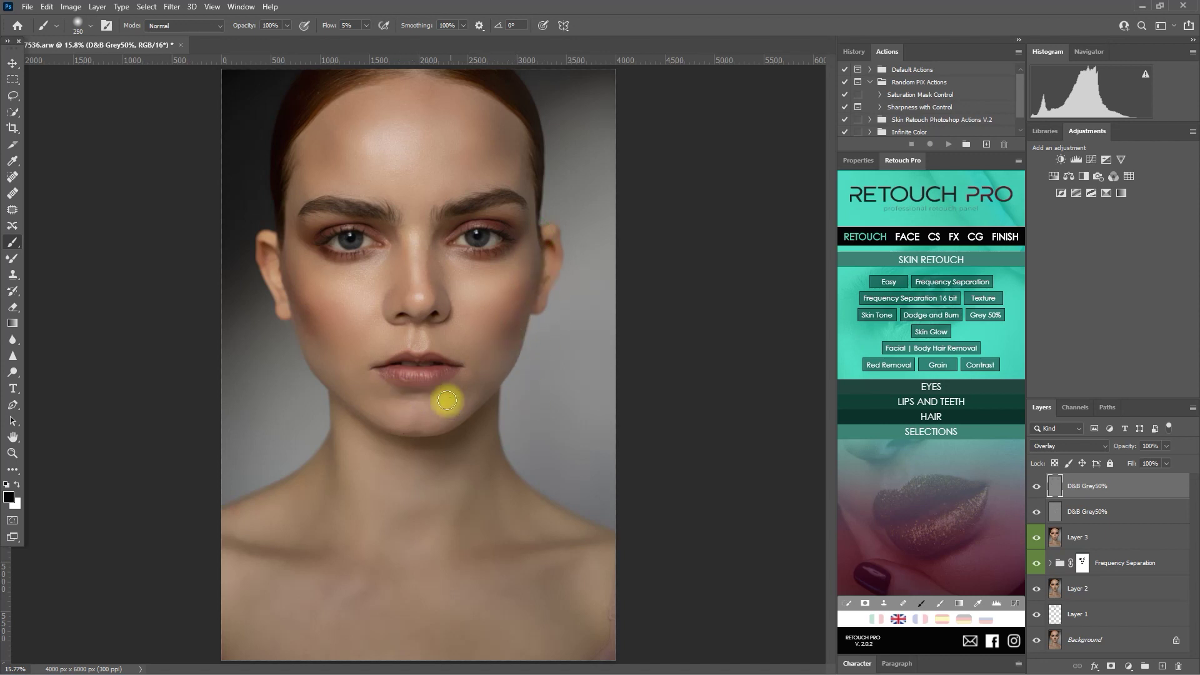
key("bracketleft")
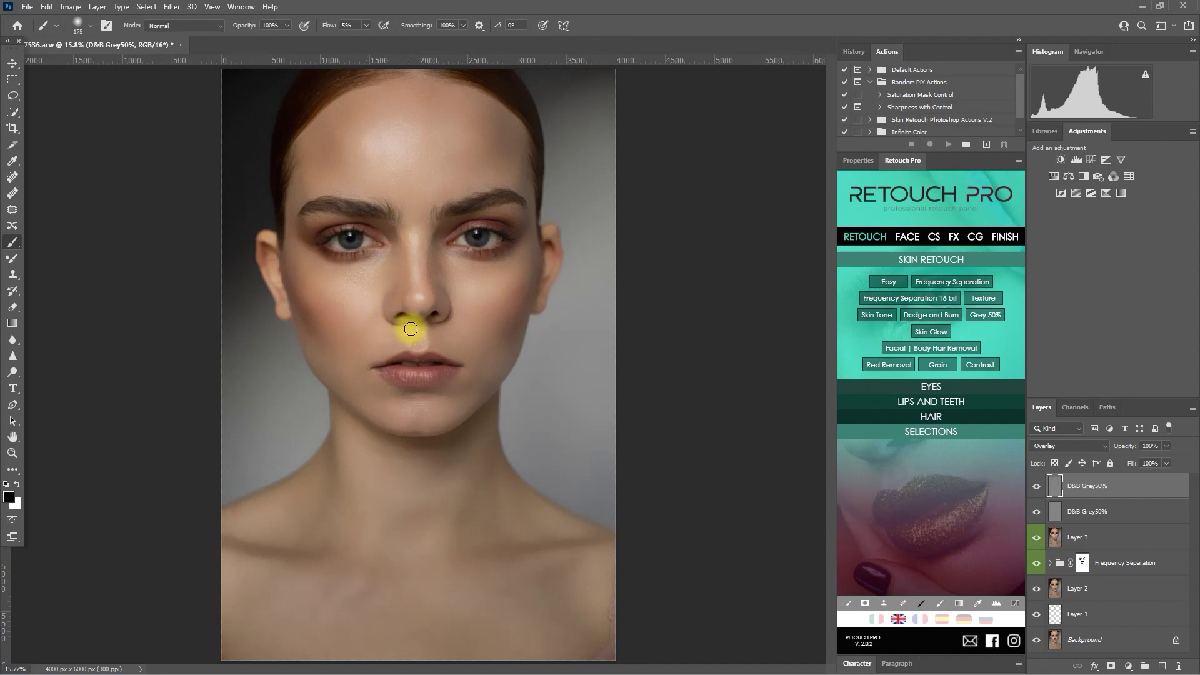
key("bracketleft")
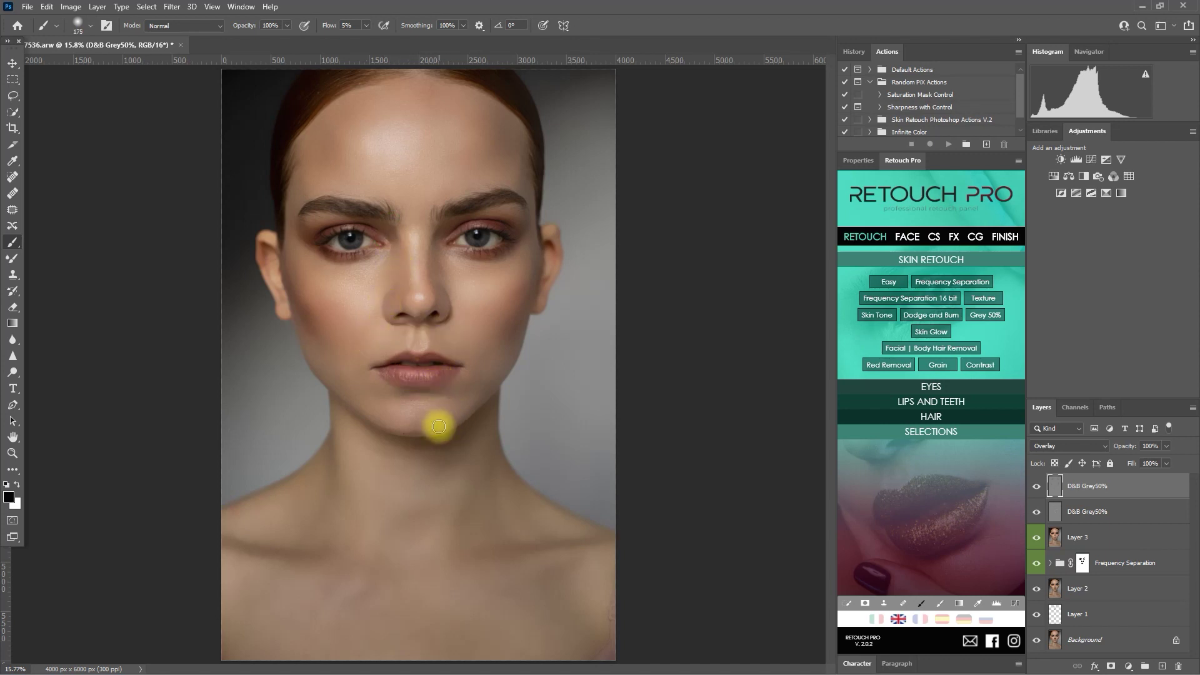
- Compare the top D&B Grey50% layer on and off and lower its opacity to 50%
left_click(1037, 485)
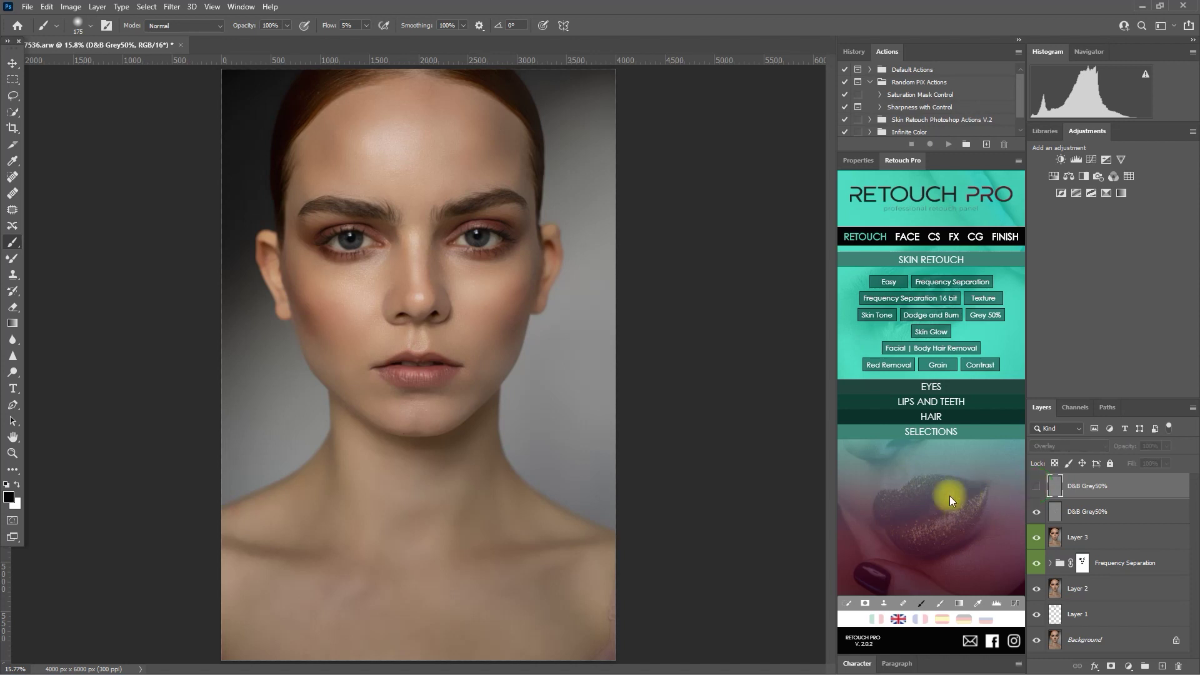
left_click(1037, 486)
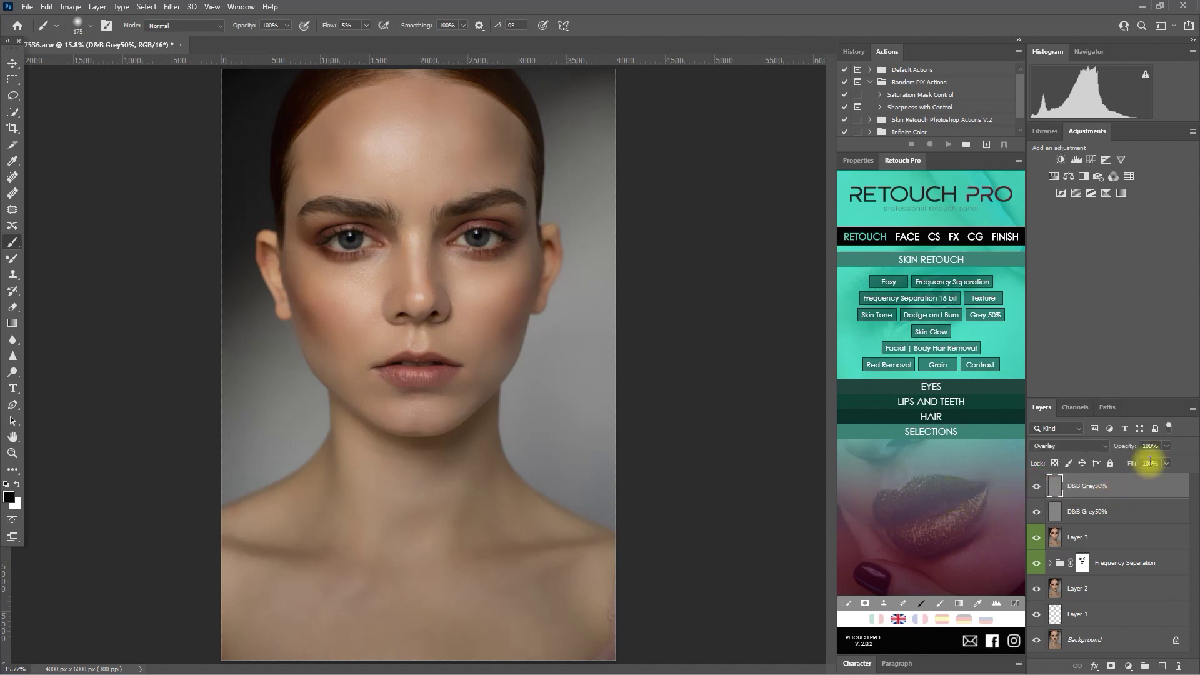
left_click(1167, 446)
left_click(1036, 486)
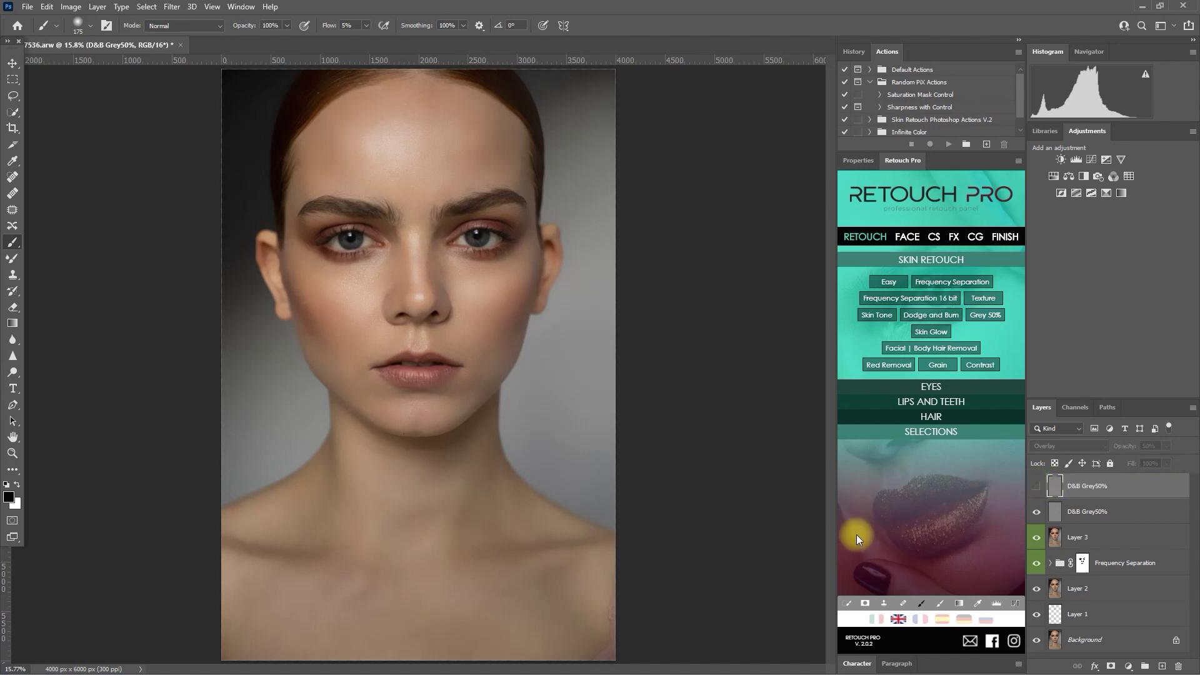
left_click(1036, 486)
- Zoom in to compare the 50% layer again, then select the second D&B Grey50% layer too
scroll(478, 278, "up", 1)
scroll(470, 262, "up", 3)
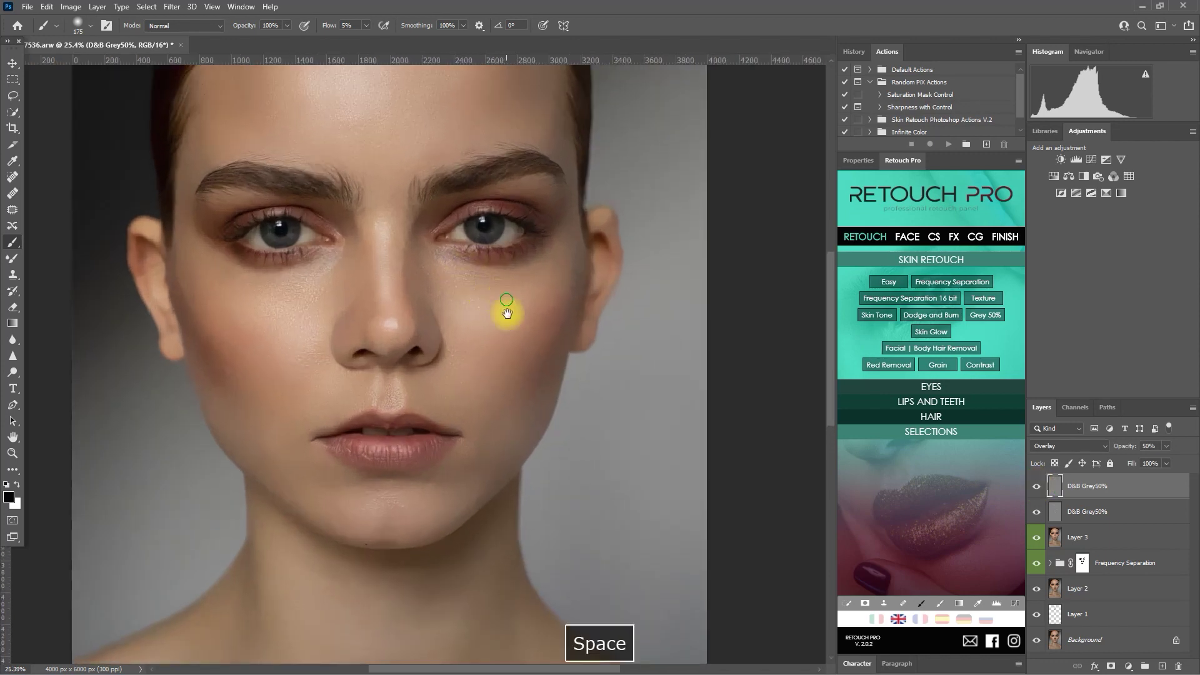
left_click(1036, 486)
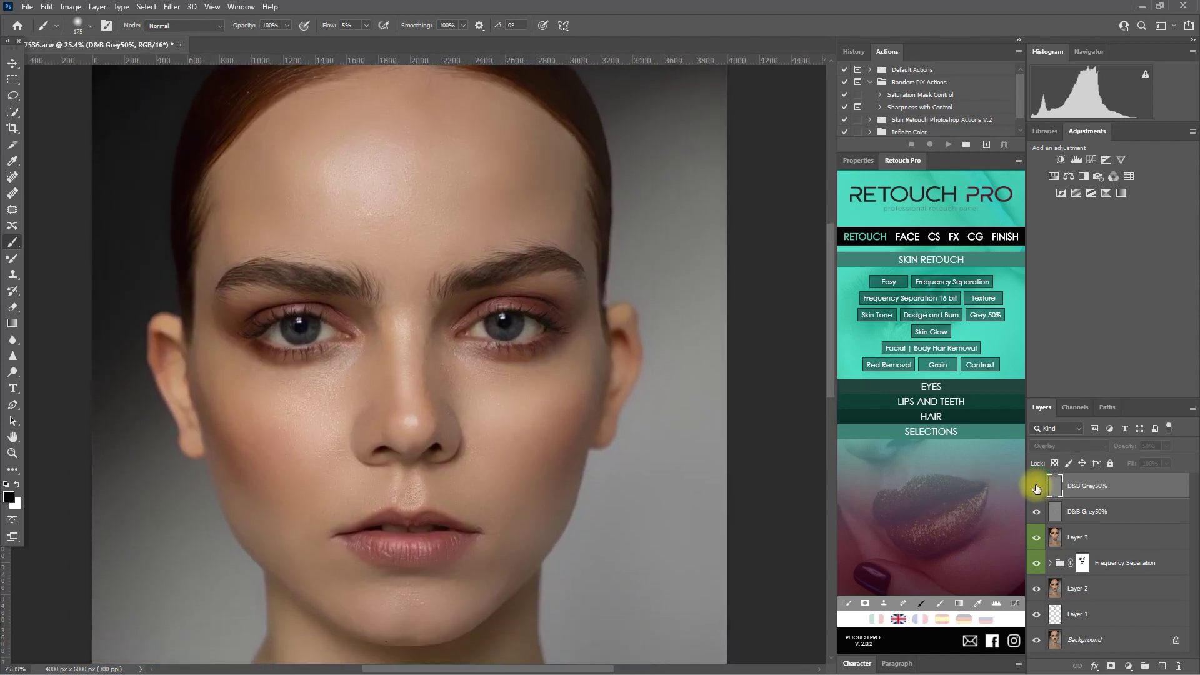
left_click(1037, 486)
left_click(1037, 486)
left_click(1036, 487)
left_click(1036, 487)
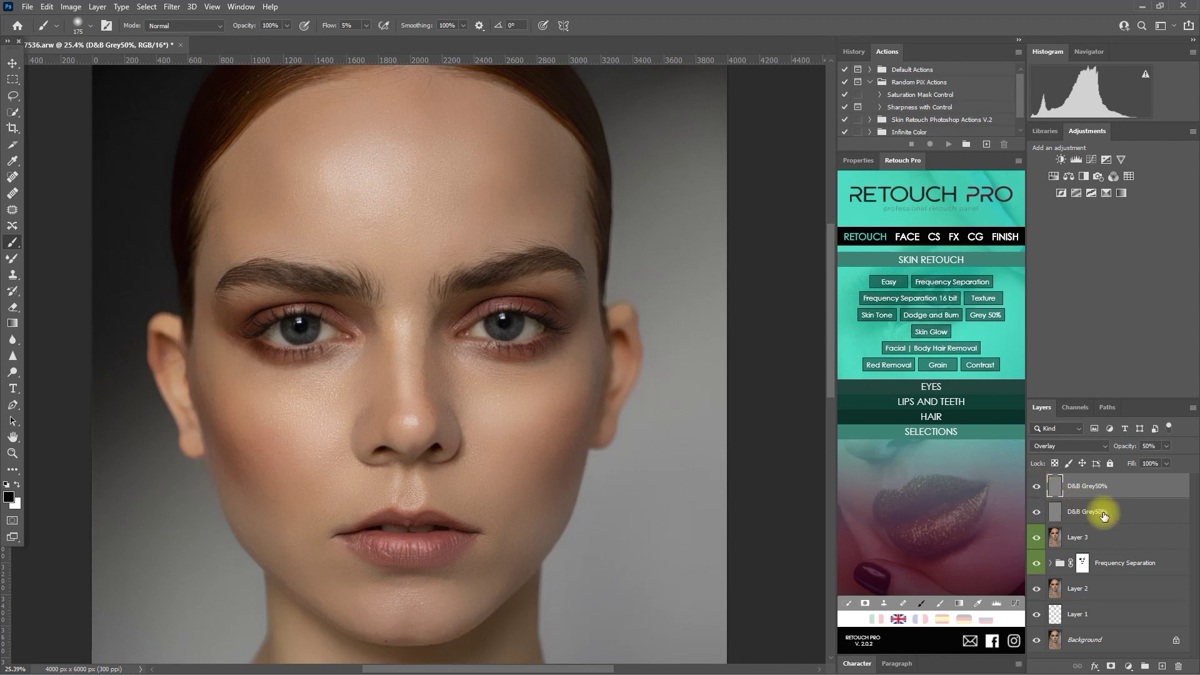
left_click(1129, 517, "shift")
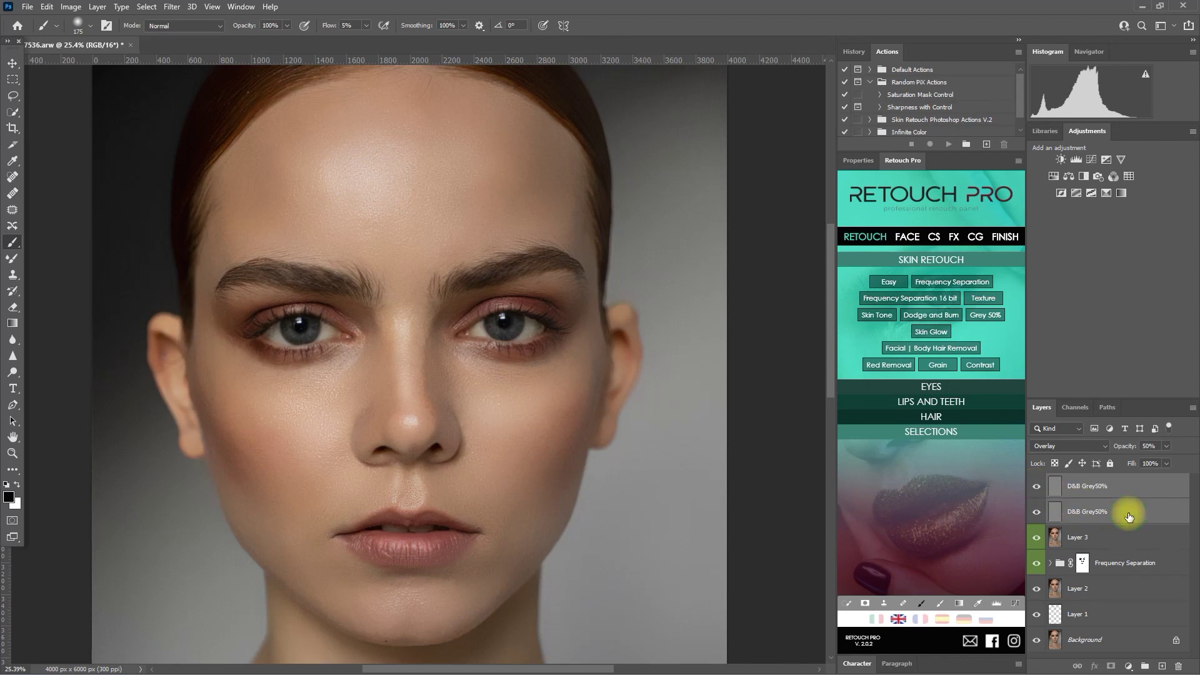
- Group both D&B Grey50% layers into Group 1 and toggle it for a before/after view
key("ctrl+g")
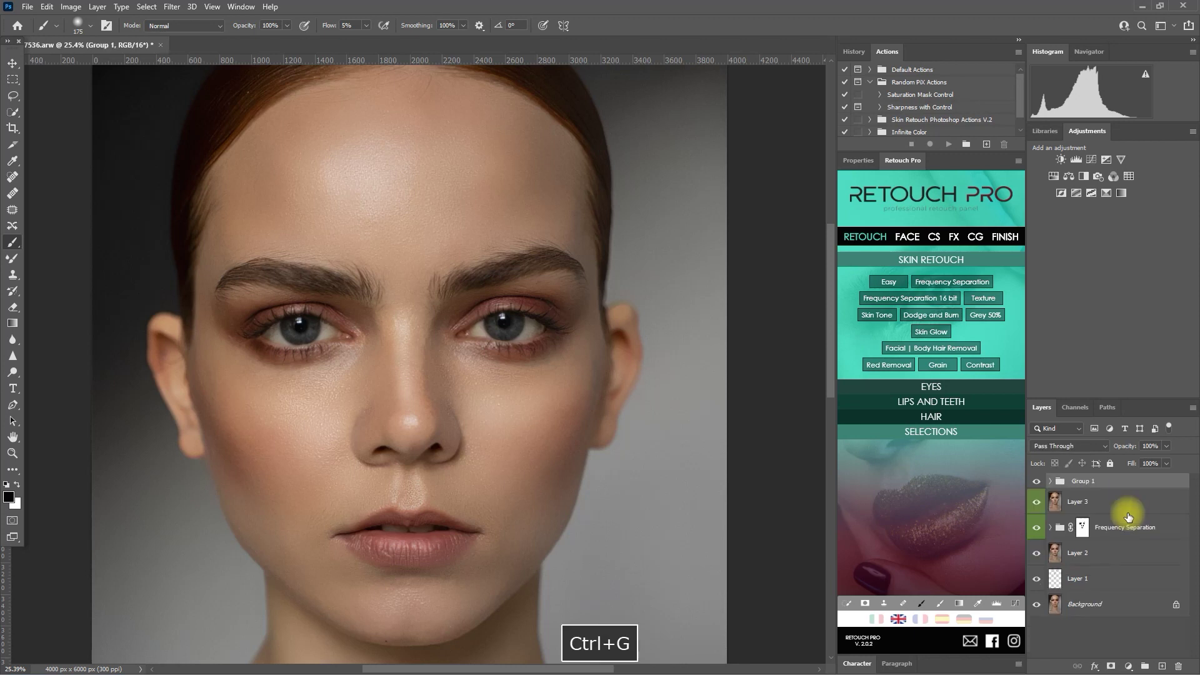
left_click(1034, 485)
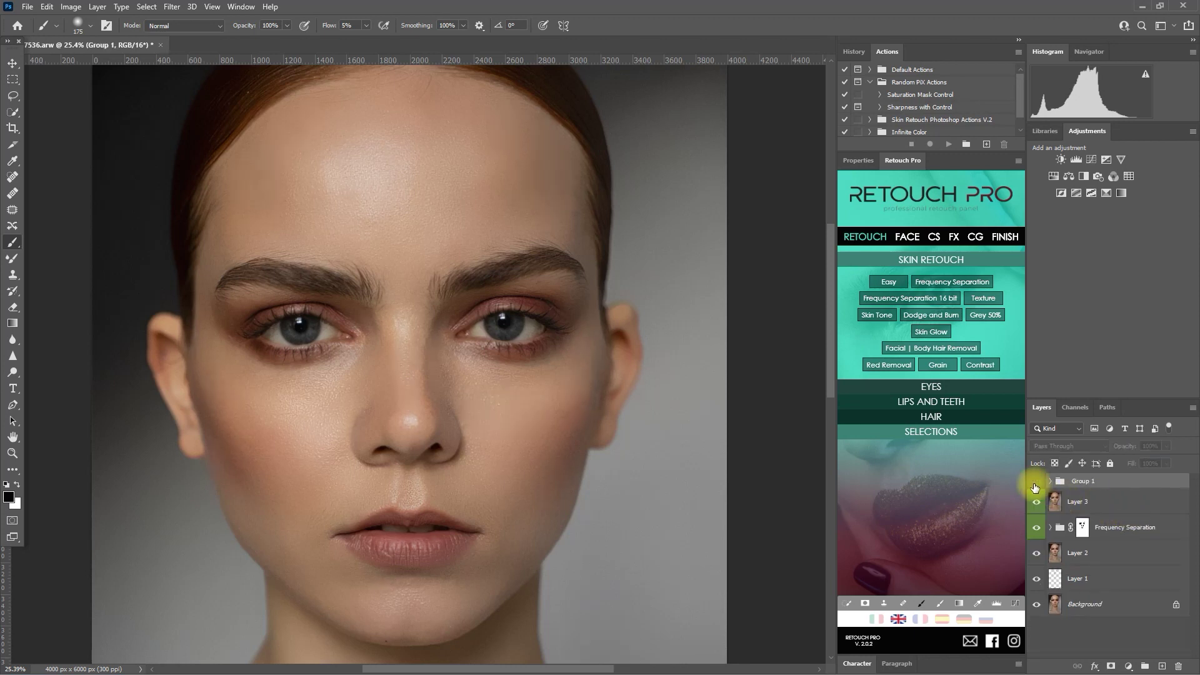
left_click(1035, 484)
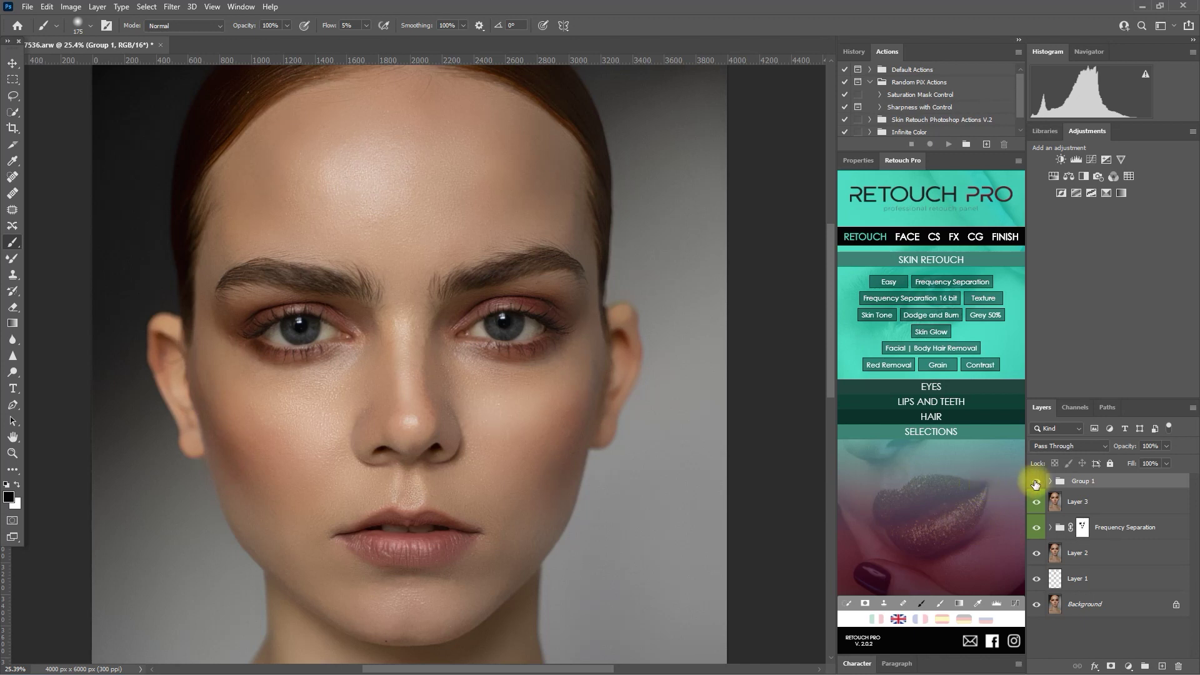
left_click(1036, 485)
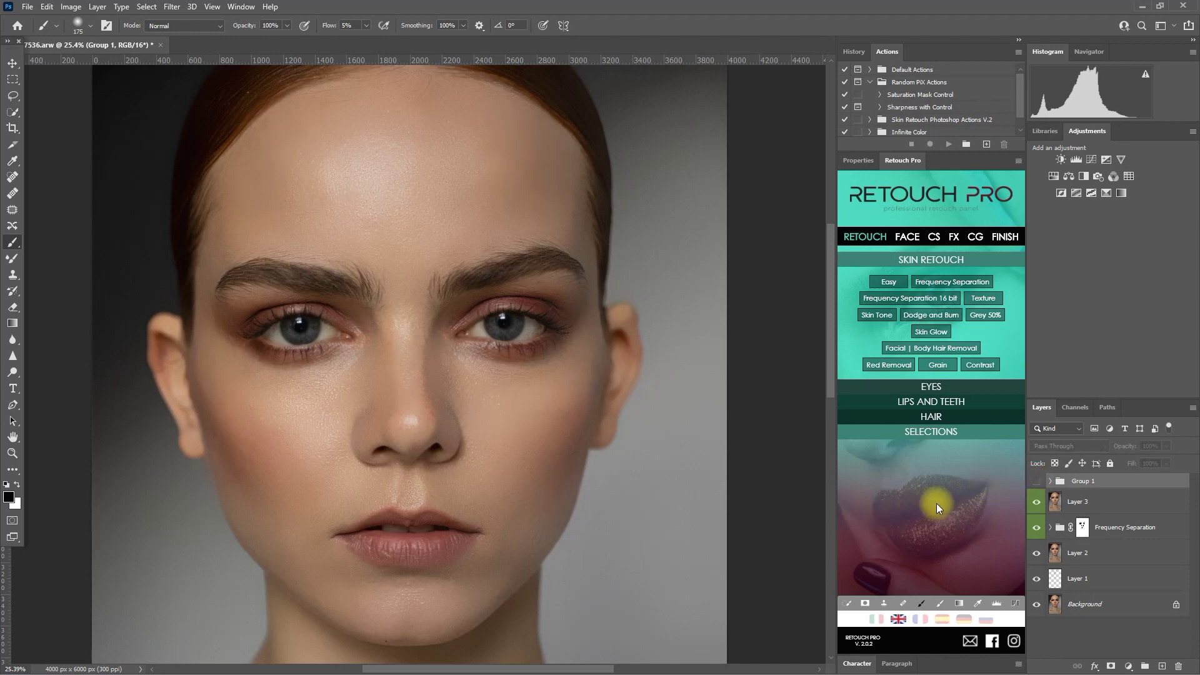
left_click(1035, 483)
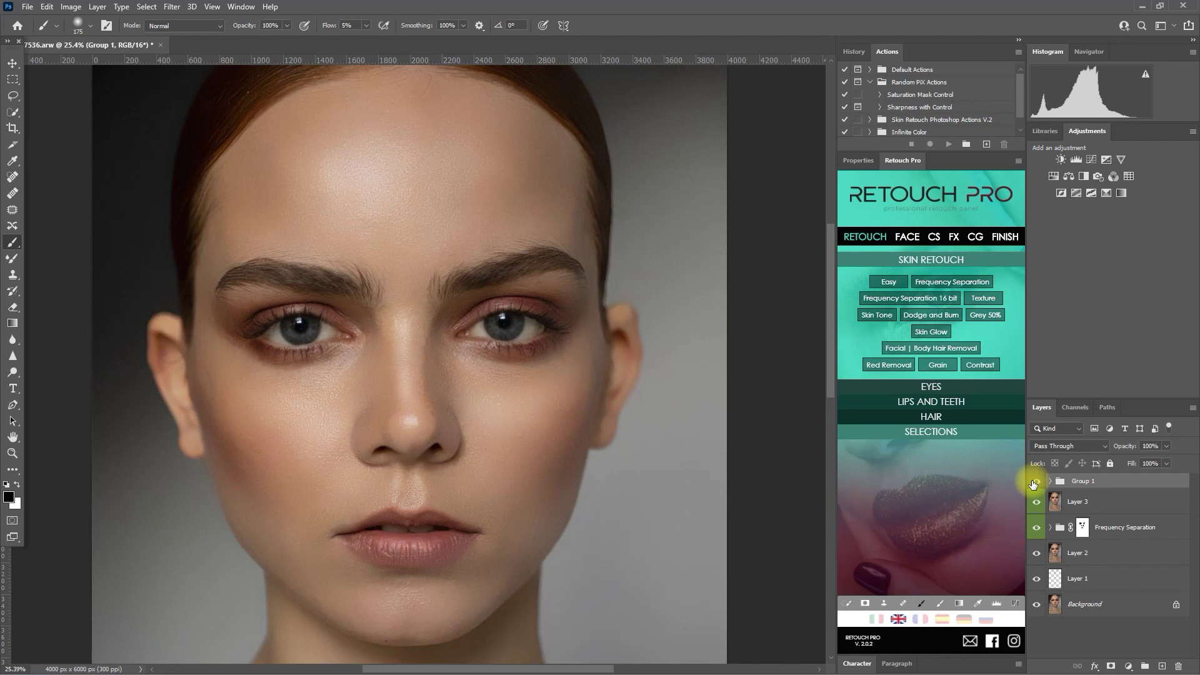
- Fit the image, compare Group 1 on and off, then show Retouch Pro's luminosity mask options
key("ctrl+0")
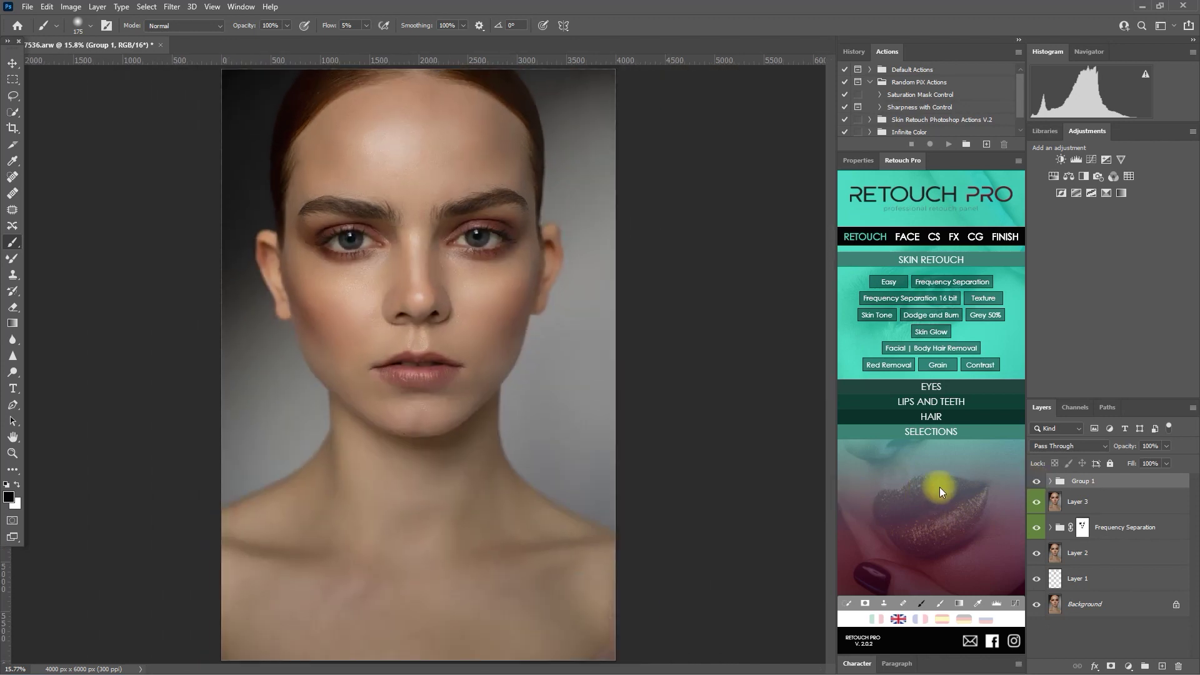
left_click(1037, 482)
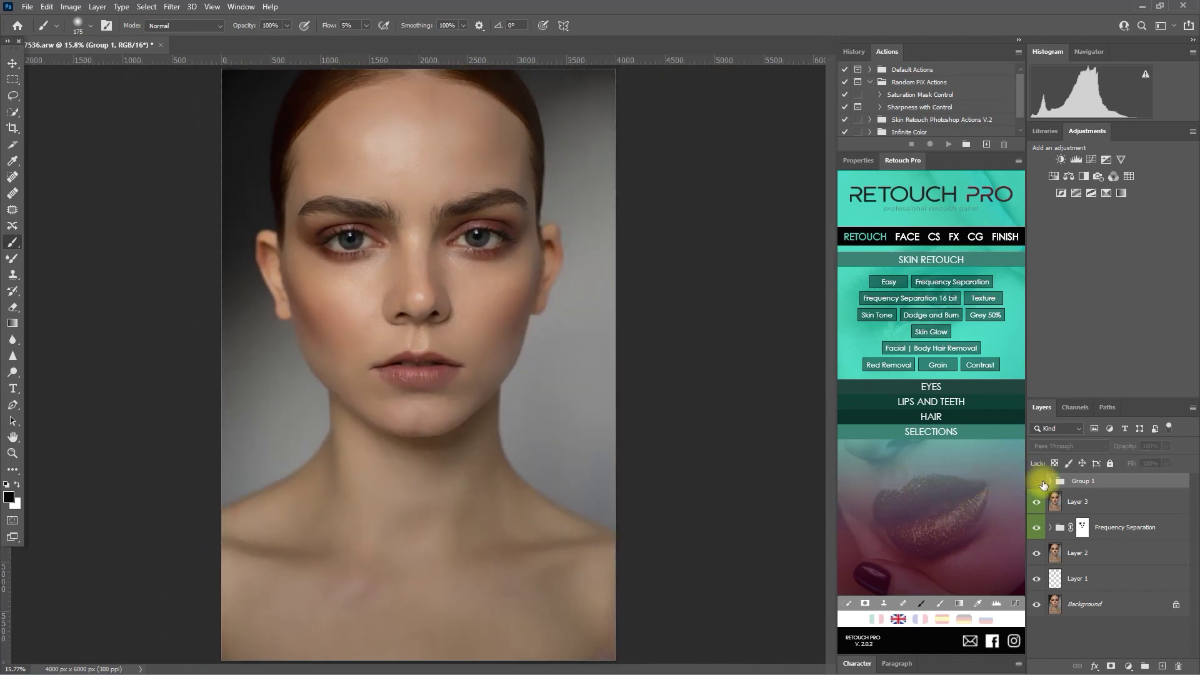
left_click(1038, 482)
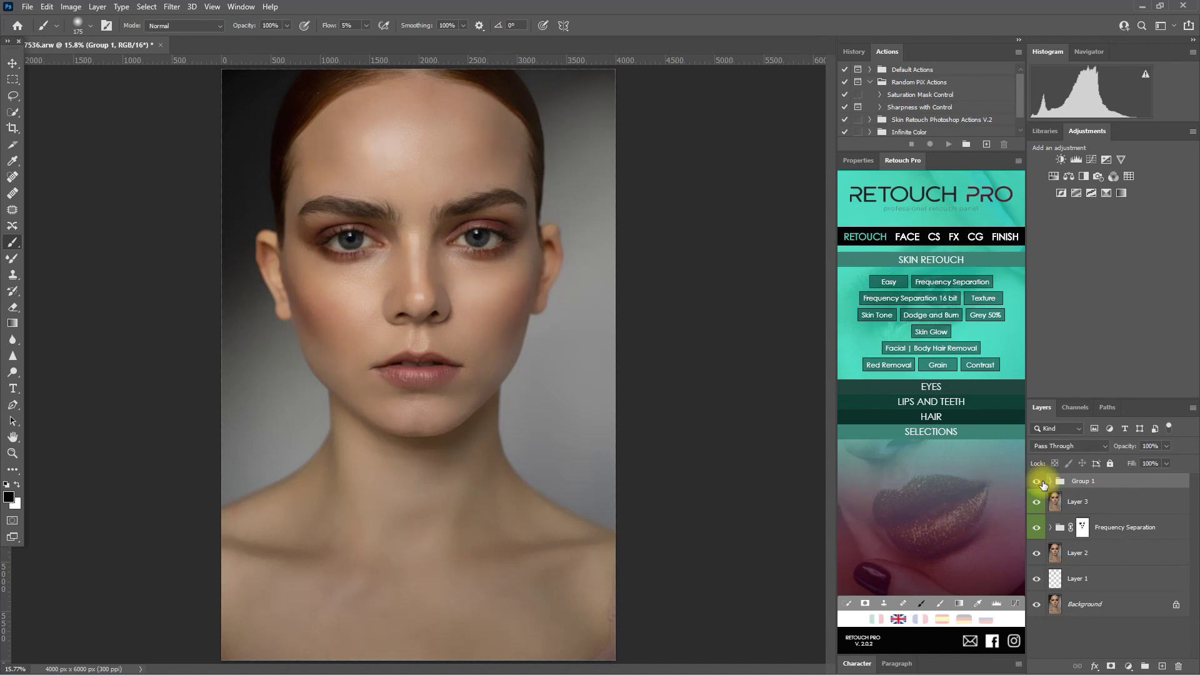
left_click(1037, 482)
left_click(1037, 482)
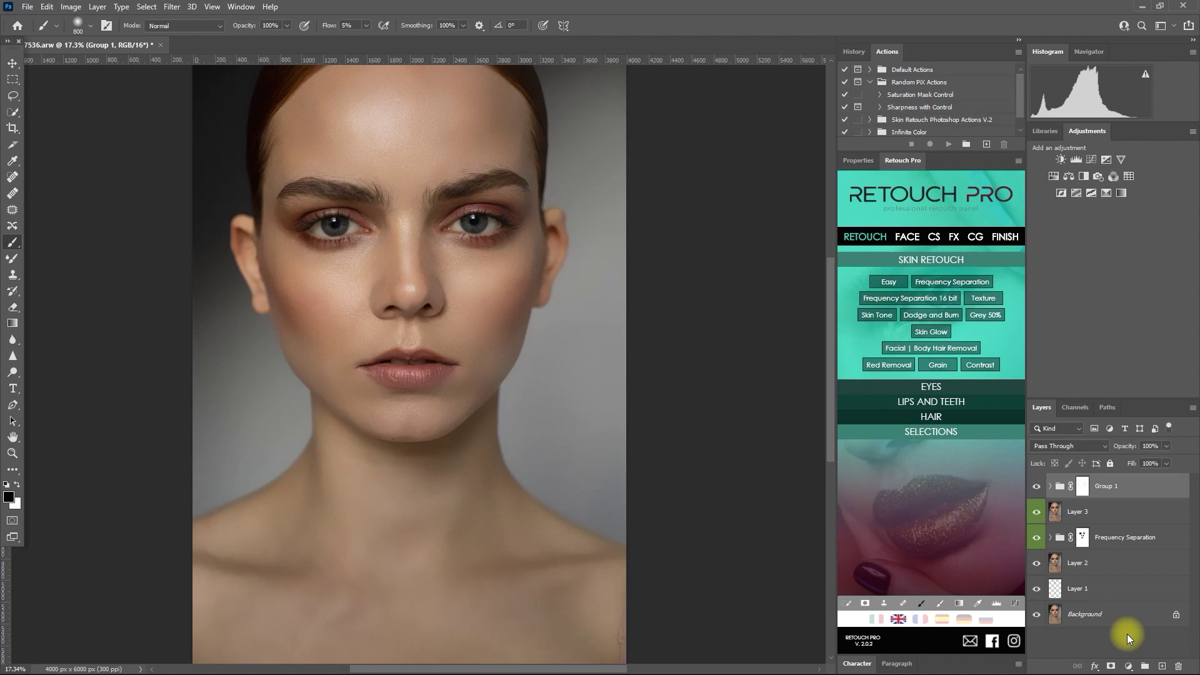
left_click(949, 260)
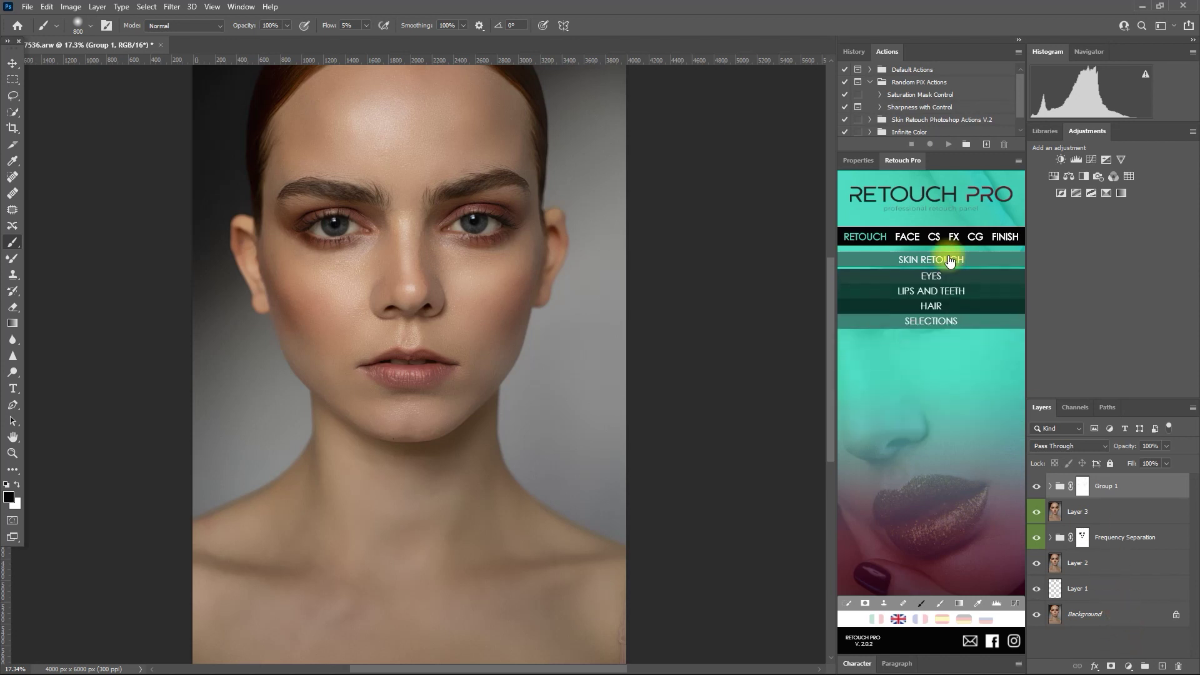
left_click(977, 321)
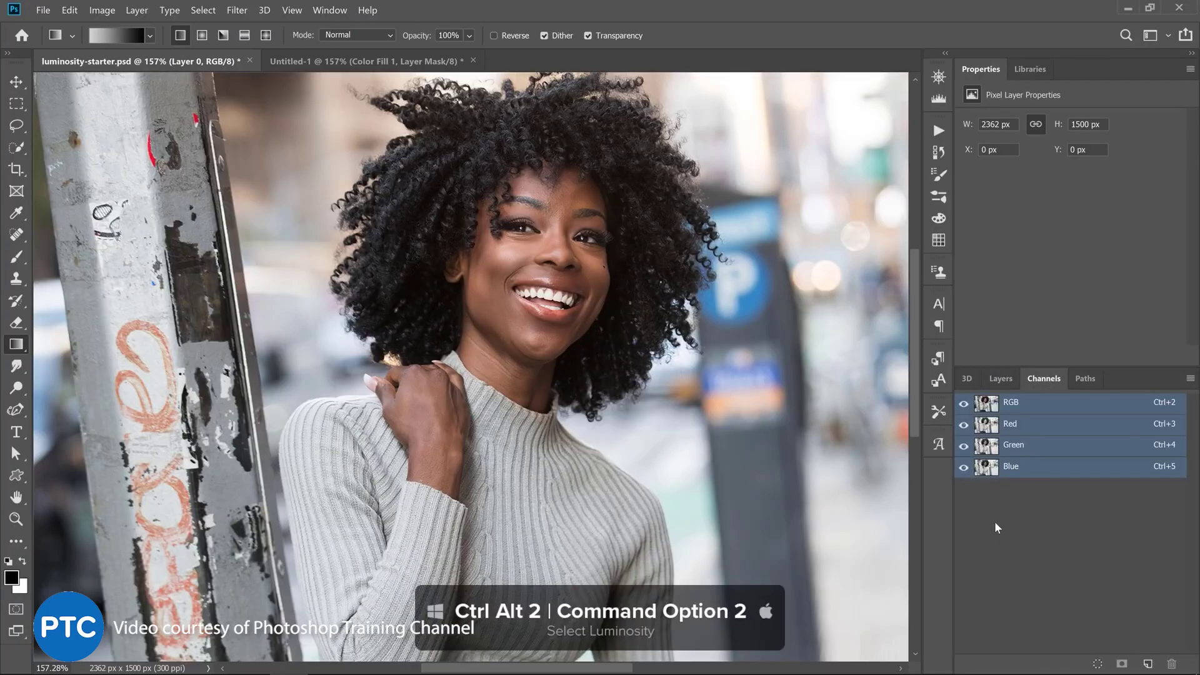
- Save the image's luminosity selection as a channel named Highlights
key("ctrl+alt+2")
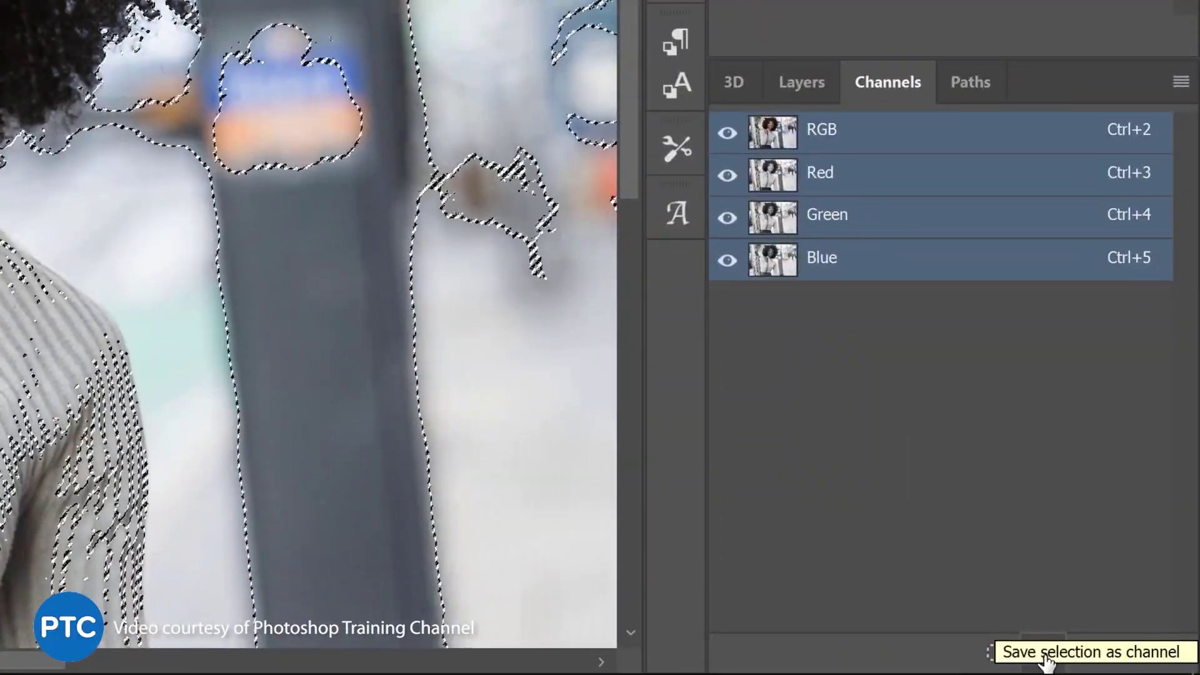
left_click(1045, 660)
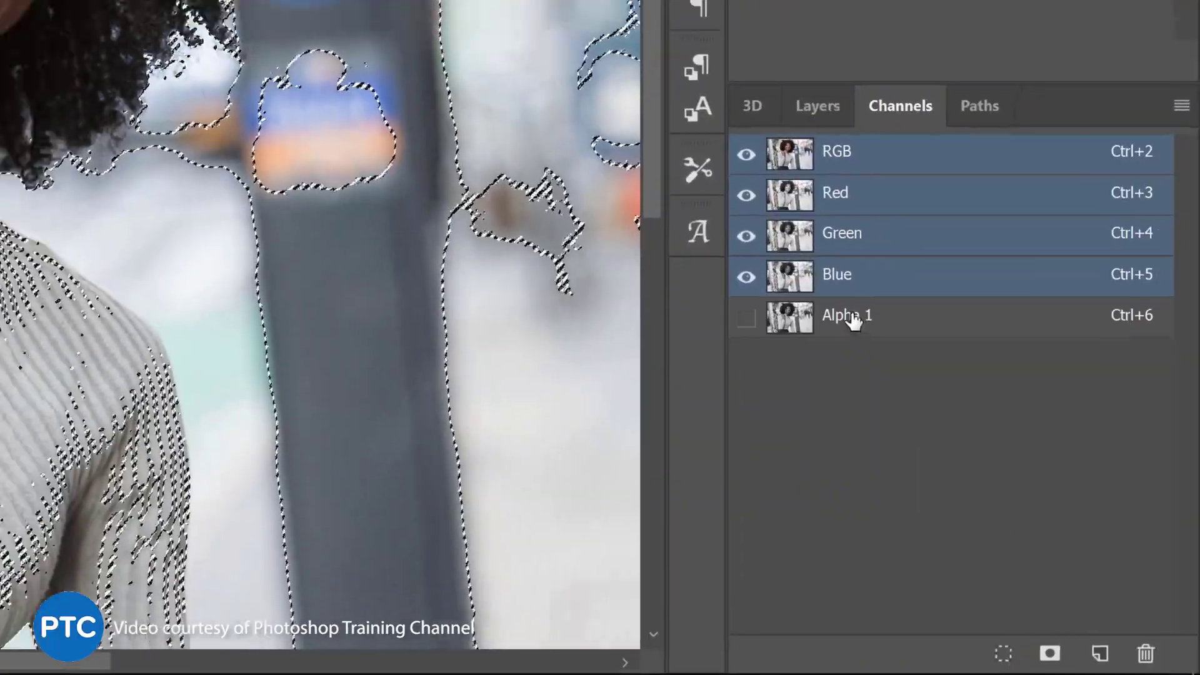
left_click(812, 302)
double_click(813, 302)
type("Highlights")
key("Return")
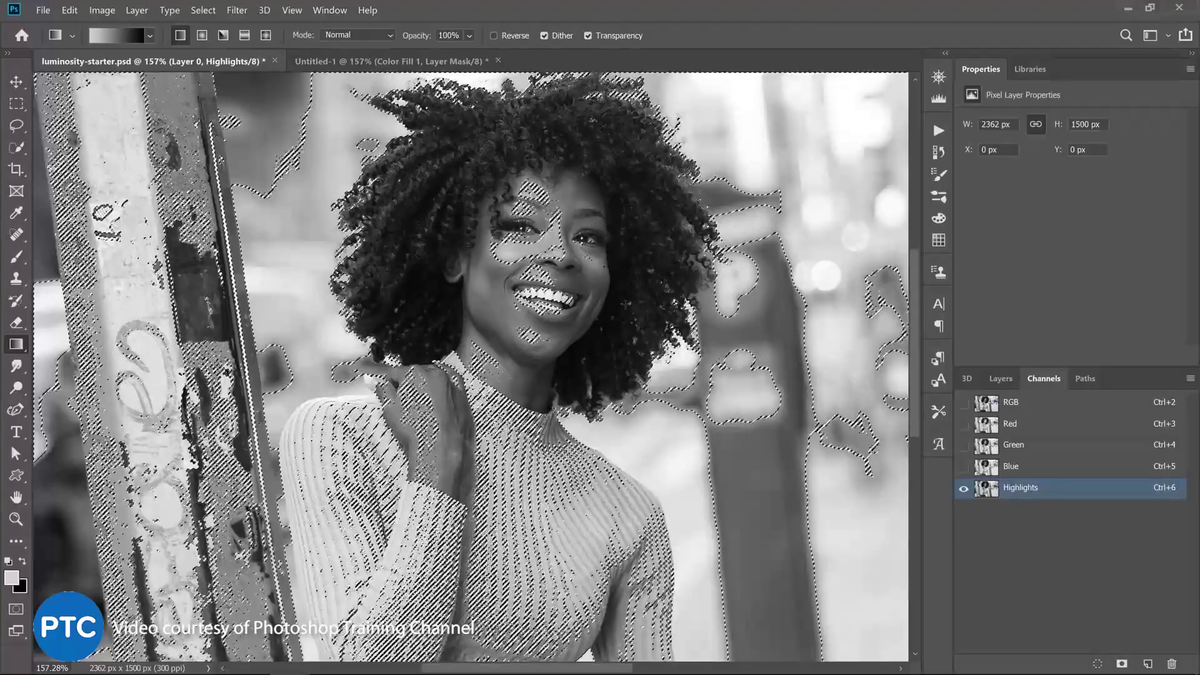
- Duplicate Highlights, invert the copy, and rename it Shadows
key("ctrl+d")
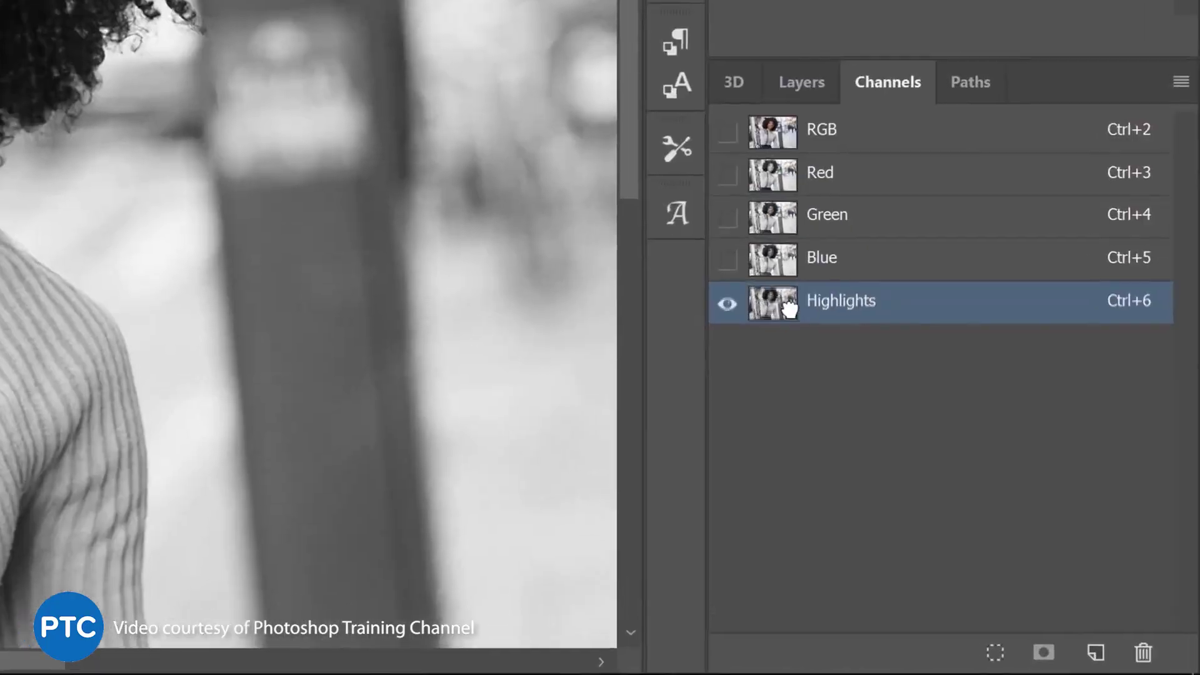
left_click_drag(789, 308, 1096, 652)
key("ctrl+i")
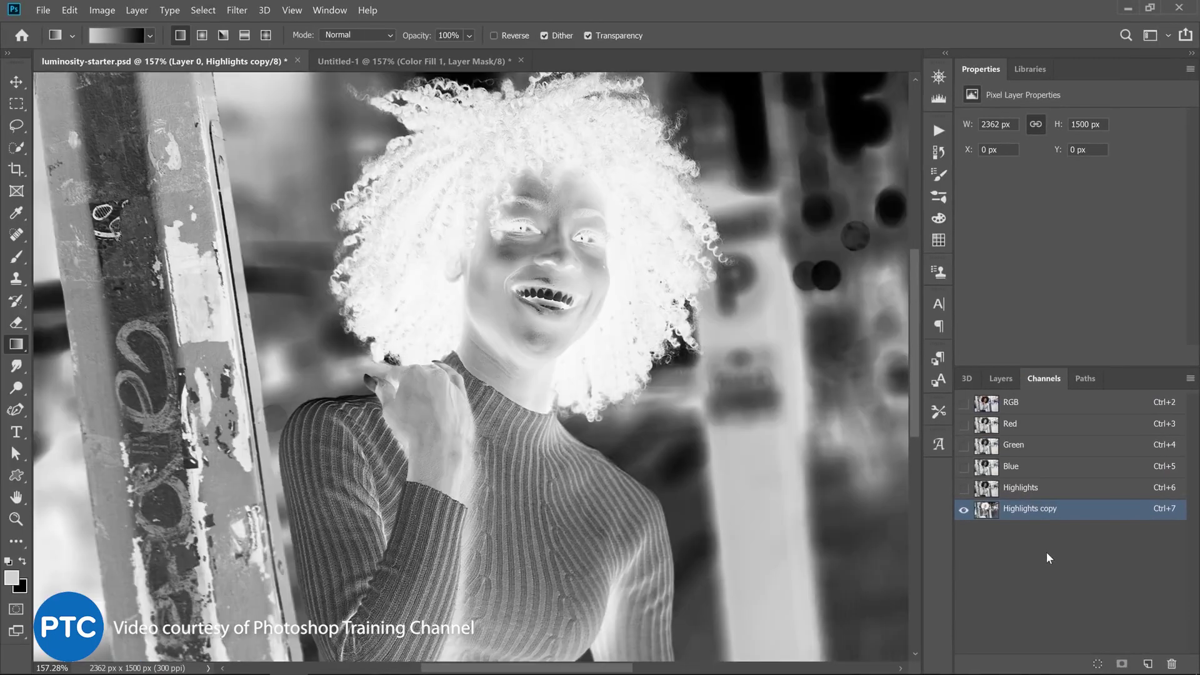
double_click(1030, 508)
type("Shadows")
key("Return")
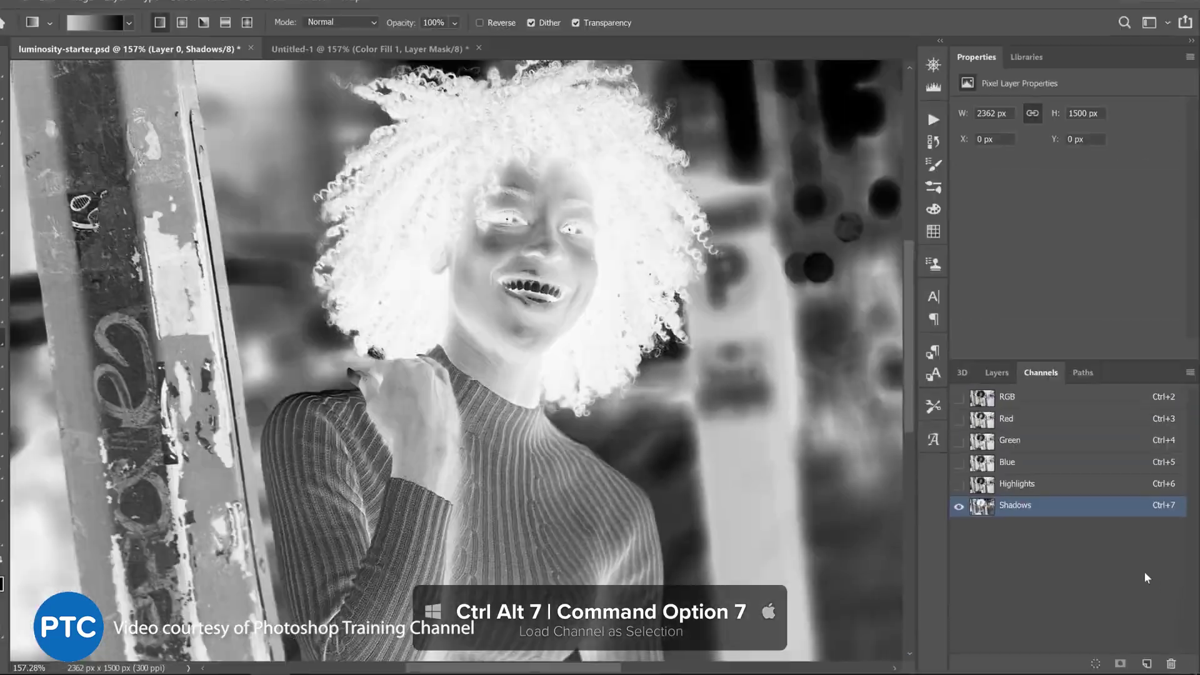
- Load the Shadows channel as a selection and return to the full-colour composite
key("ctrl+alt+7")
key("ctrl+2")
left_click(1001, 378)
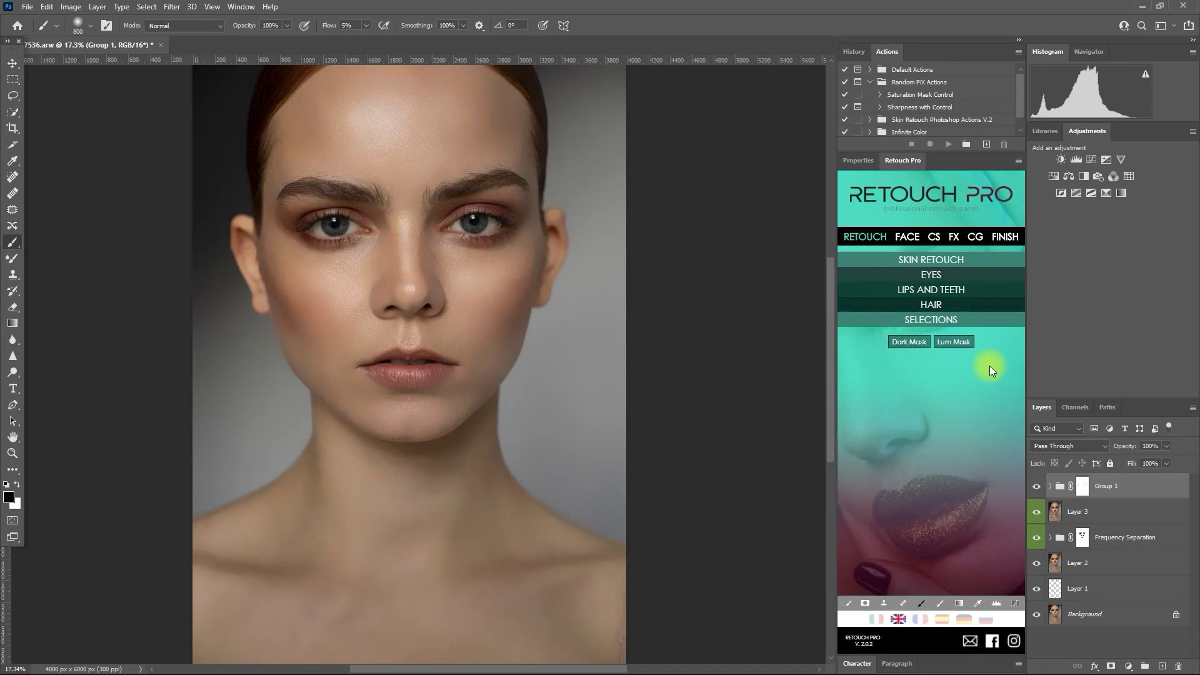
- Merge all layers from Group 1 down to Background into one layer
left_click(1119, 614, "shift")
right_click(1134, 485)
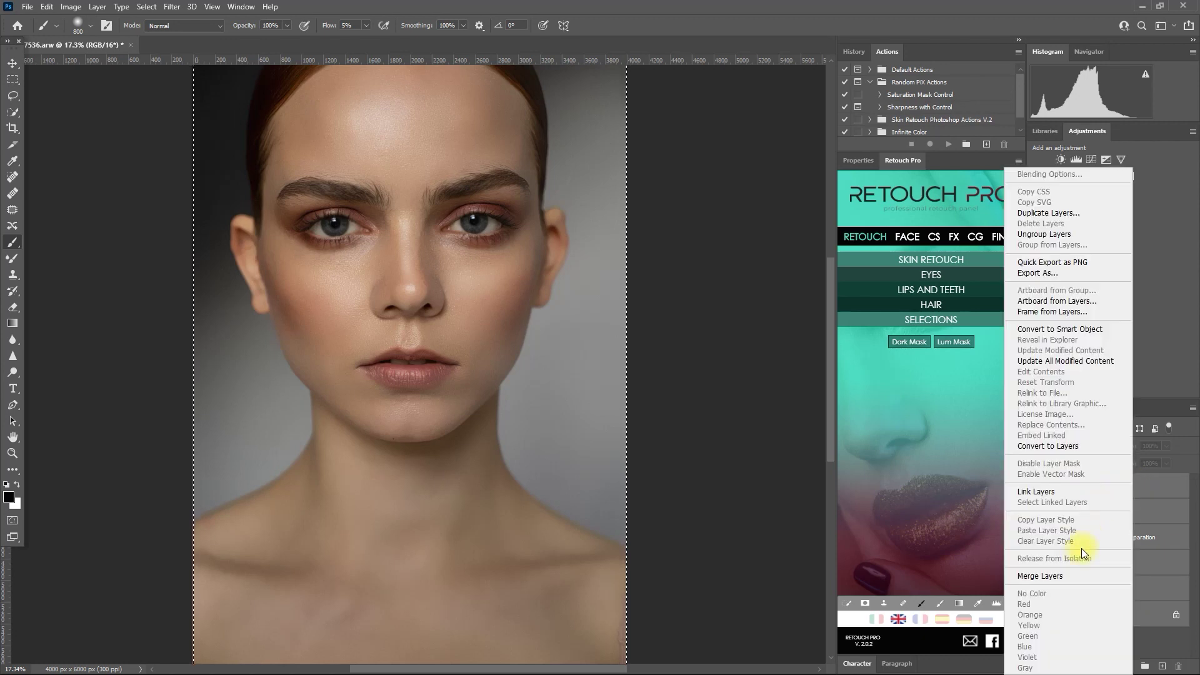
left_click(1066, 576)
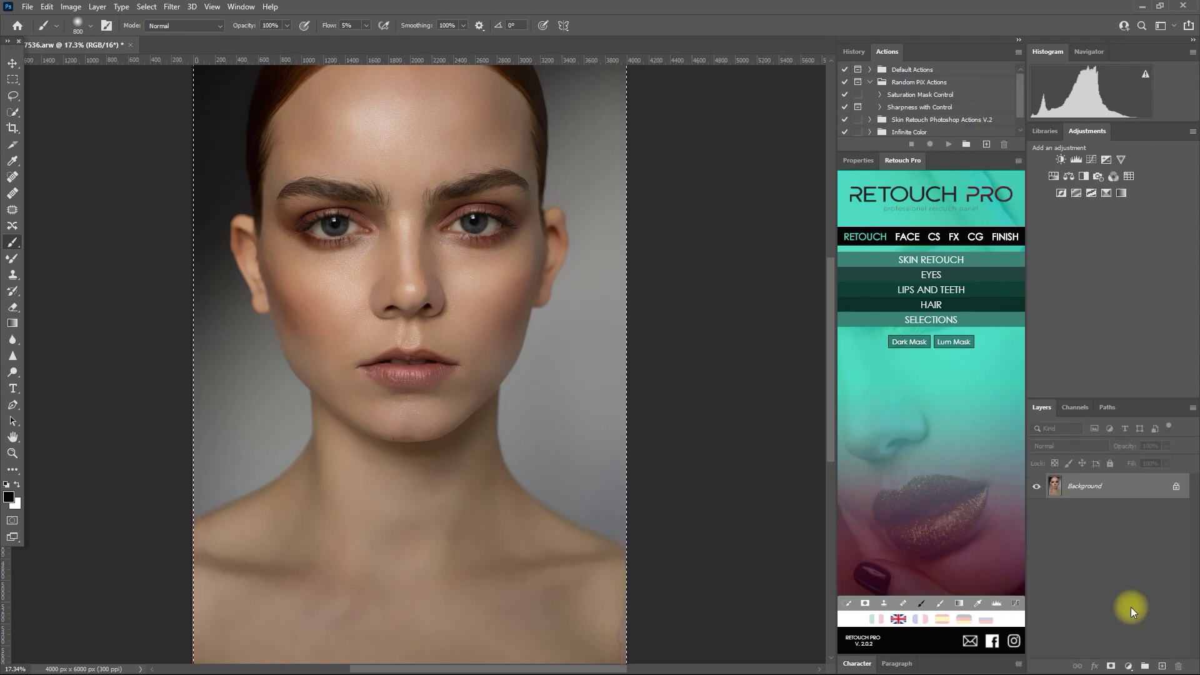
- Clear the selection, add a Dark Mask layer, and inspect its mask on its own
key("ctrl+d")
left_click(909, 342)
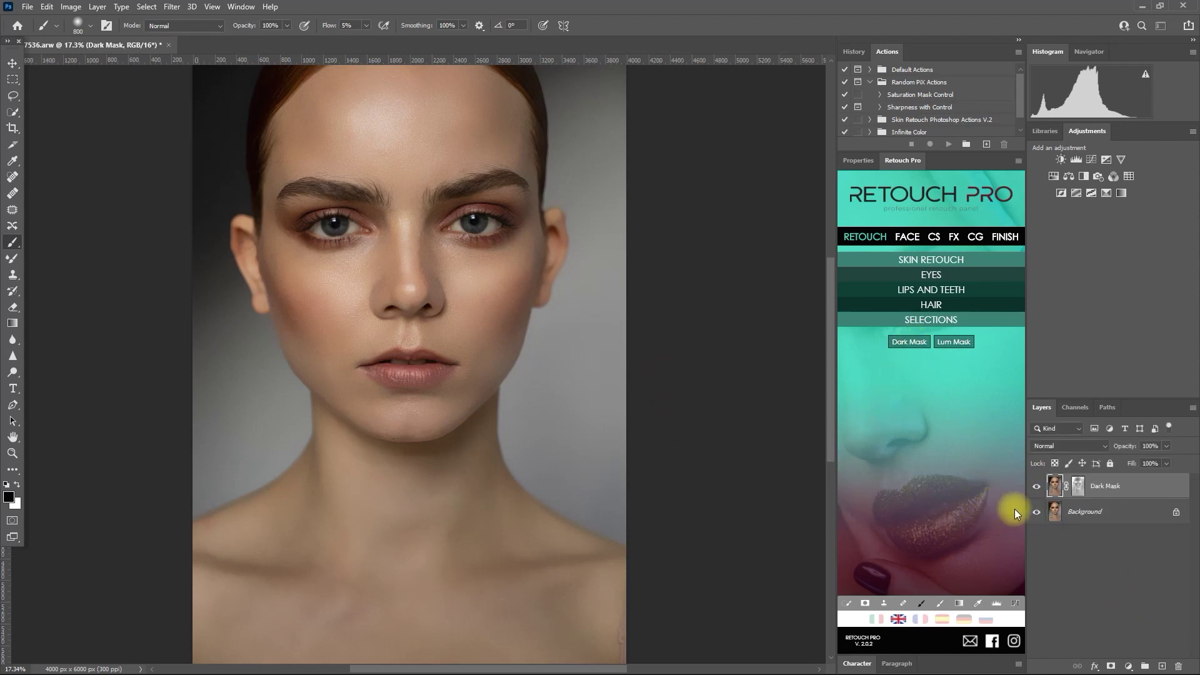
left_click(1078, 486, "alt")
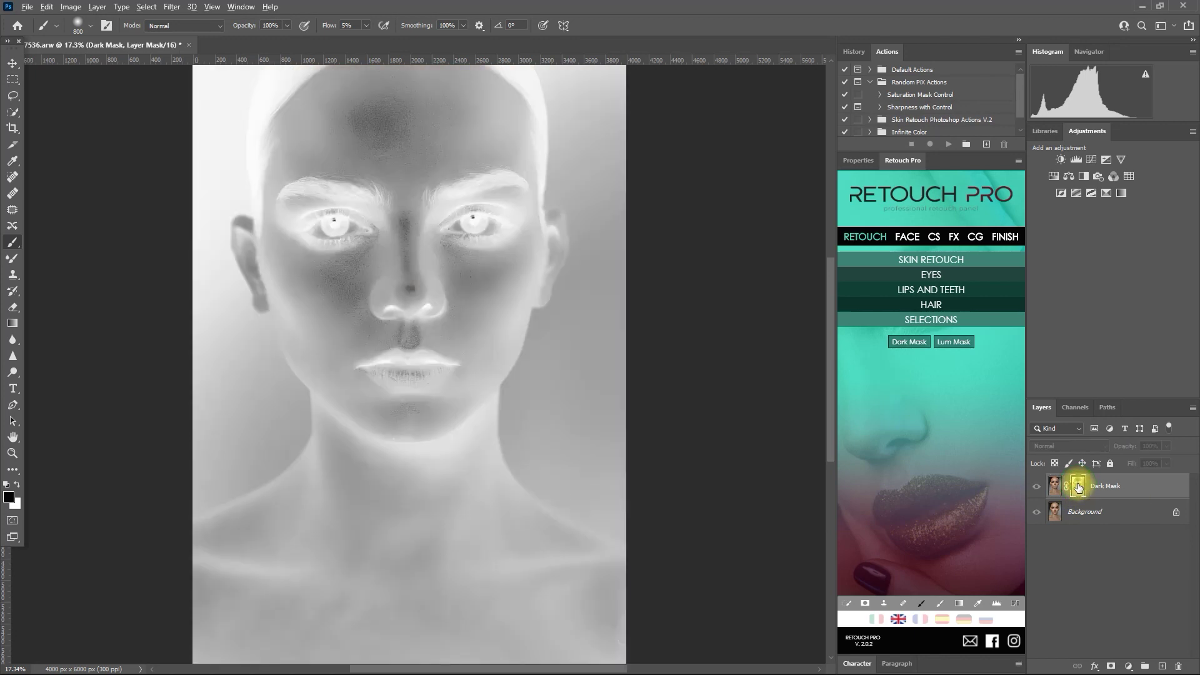
left_click(1076, 487, "alt")
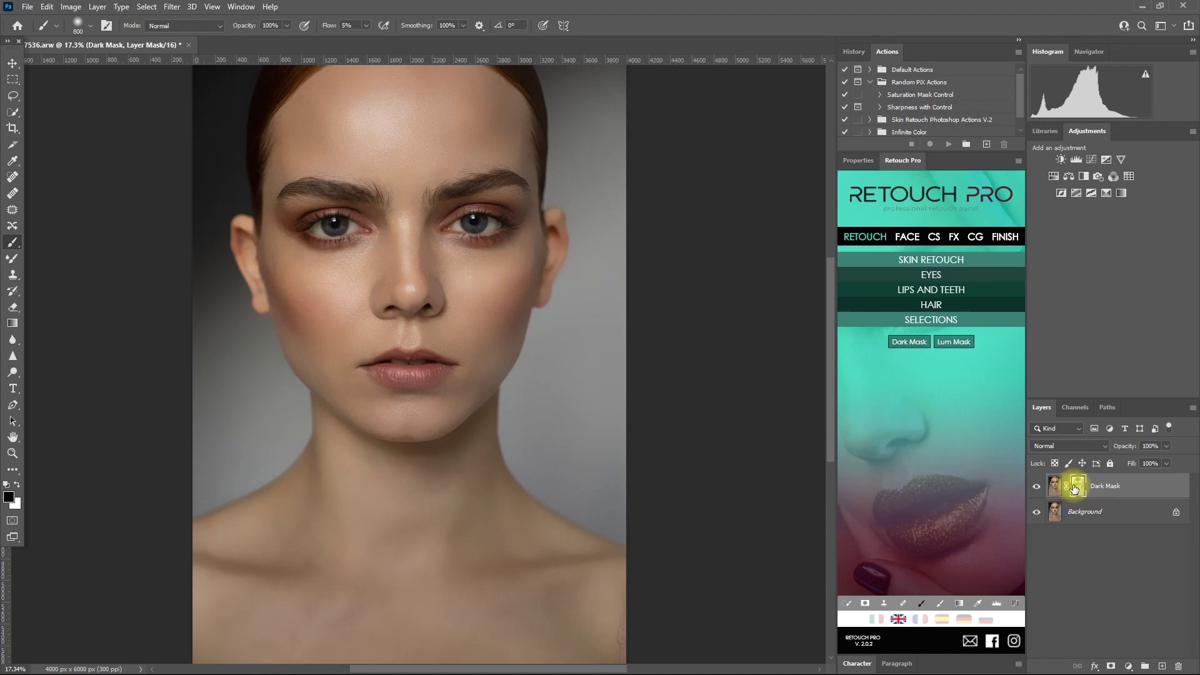
- Add a Luminosity Mask layer above Background from Retouch Pro and preview its mask
left_click(1078, 519)
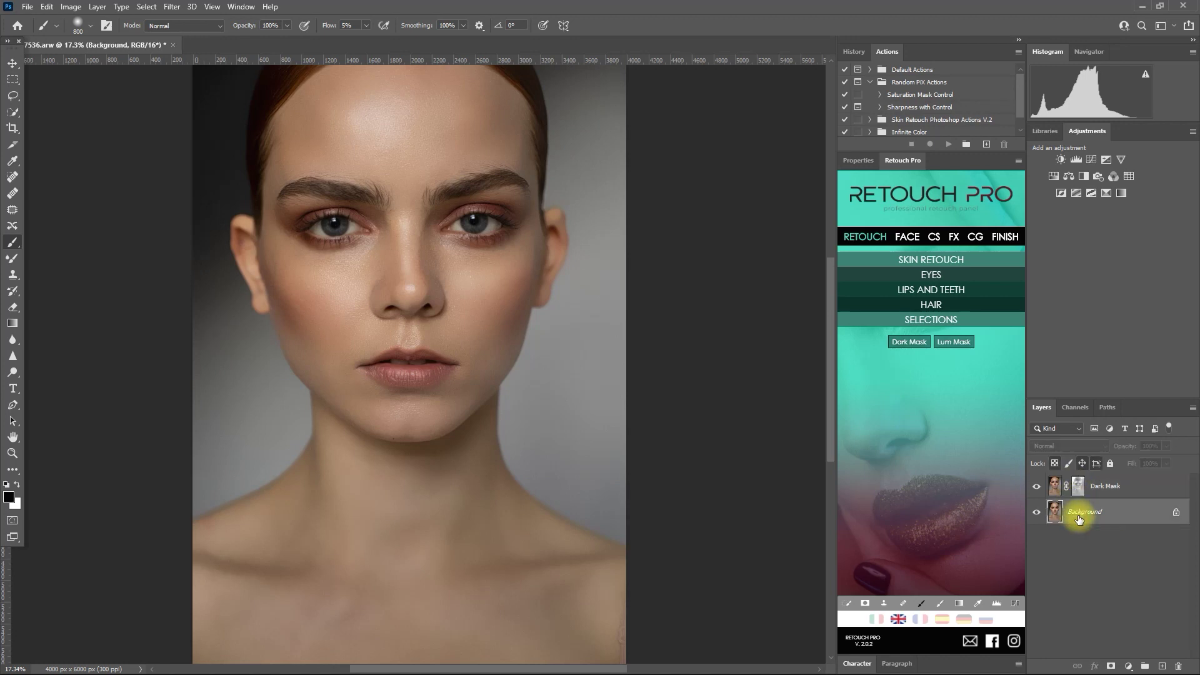
left_click(954, 343)
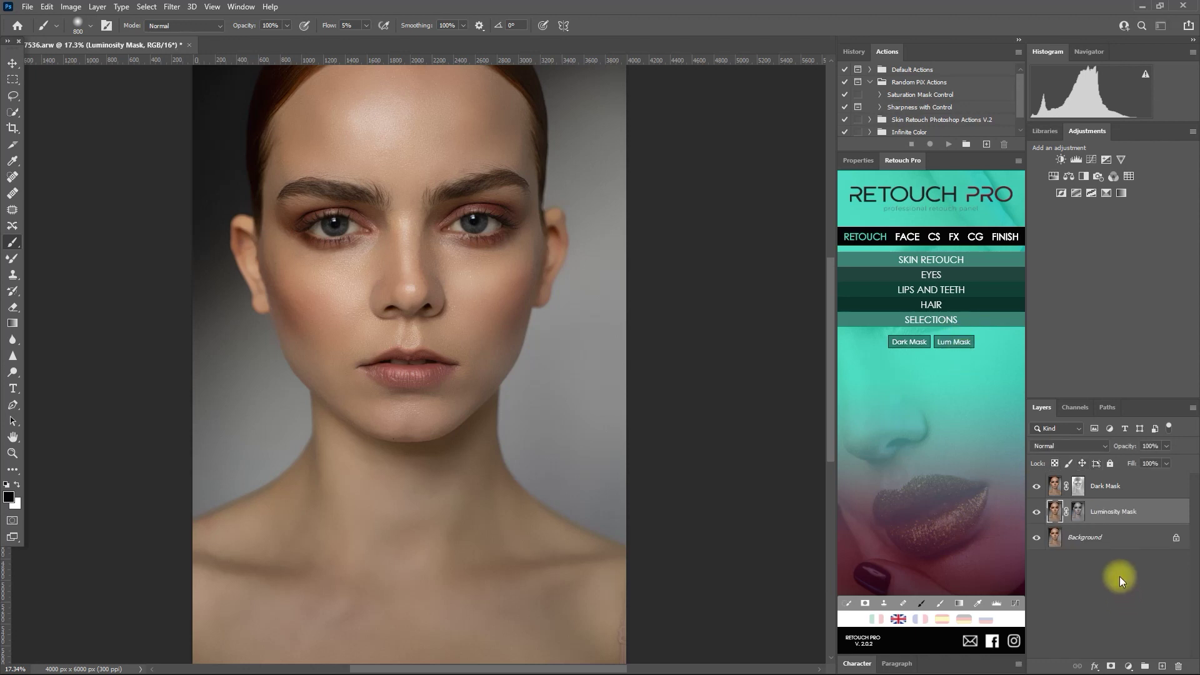
left_click(1079, 512, "alt")
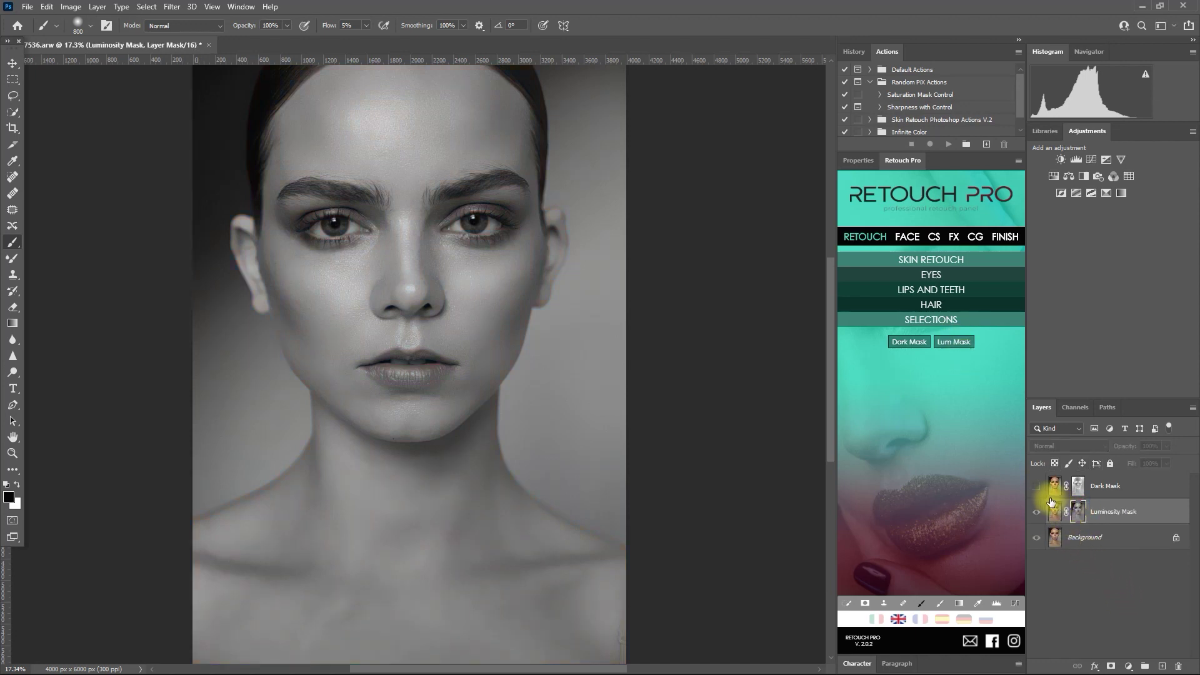
key("ctrl+2")
- Compare the Dark Mask and Luminosity Mask masks, then return to the colour image
left_click(1078, 487, "alt")
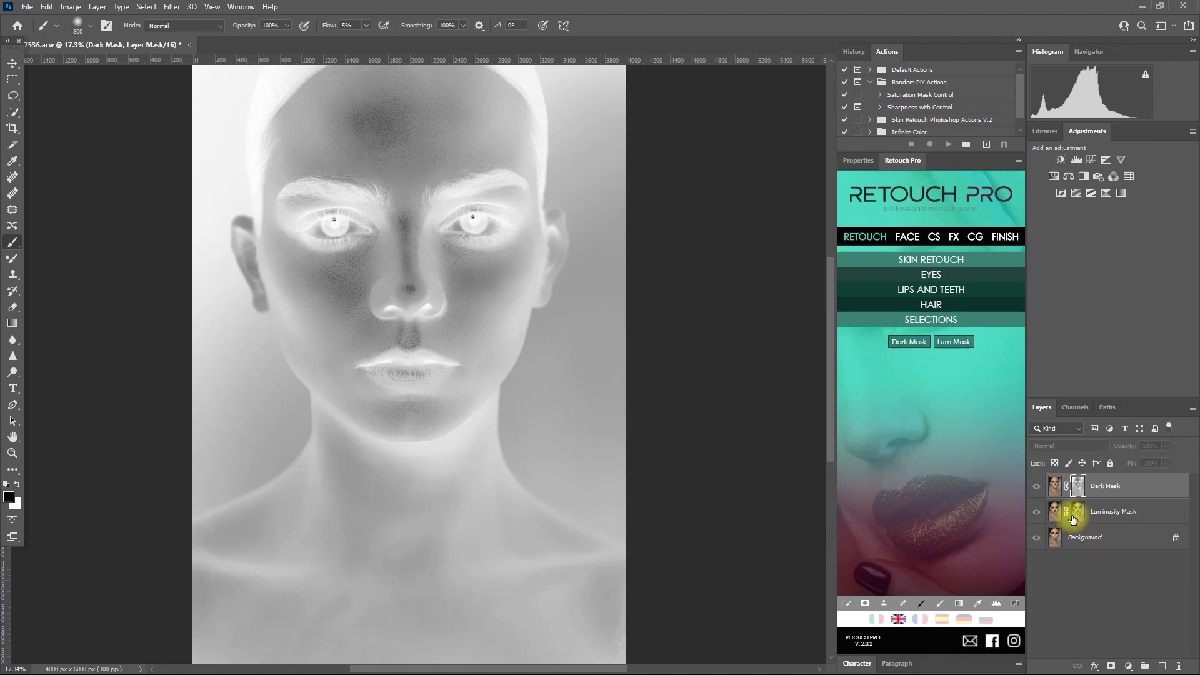
left_click(1077, 511, "alt")
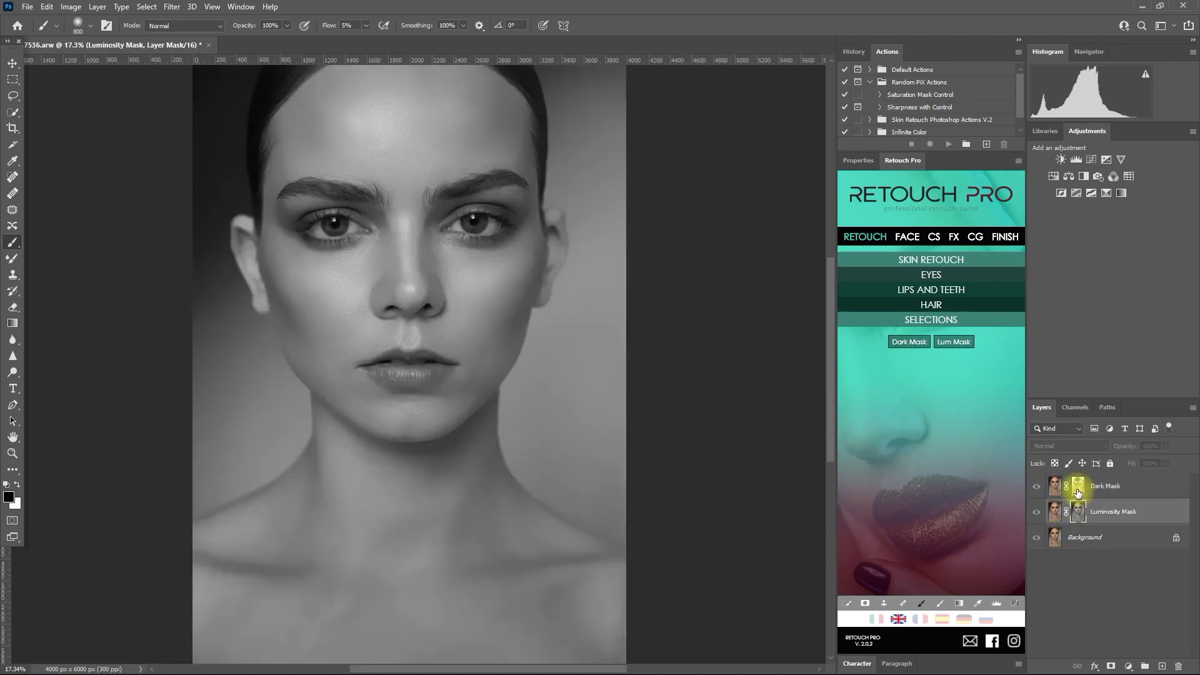
left_click(1076, 486, "alt")
left_click(1079, 511, "alt")
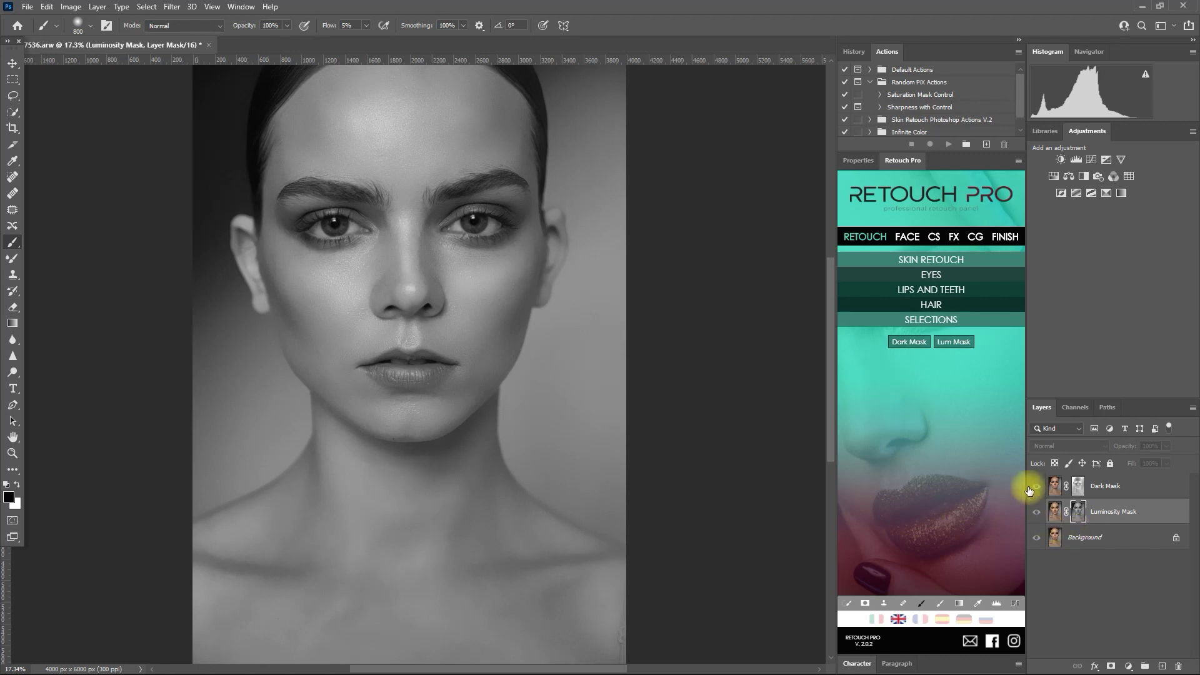
left_click(1036, 507)
- Hide the Luminosity Mask and Dark Mask layers, leaving Background active
left_click(1036, 510)
left_click(1037, 487)
left_click(1098, 541)
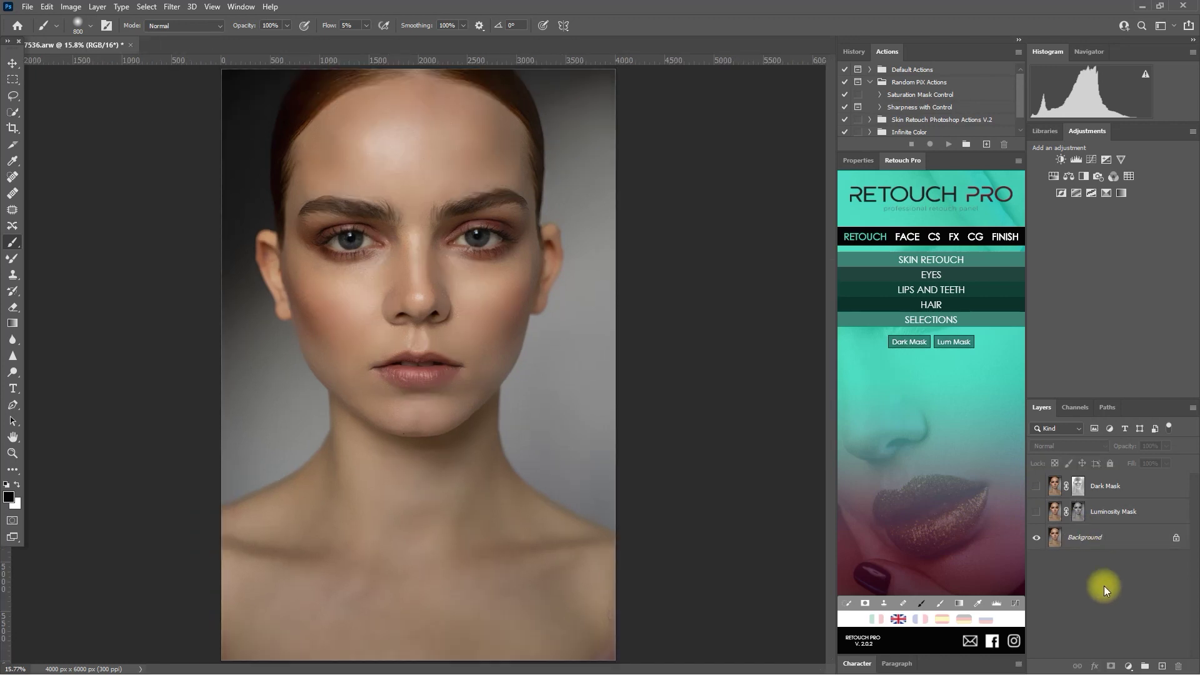
- Add a vivid orange Solid Color fill layer above the Luminosity Mask
left_click(1038, 511)
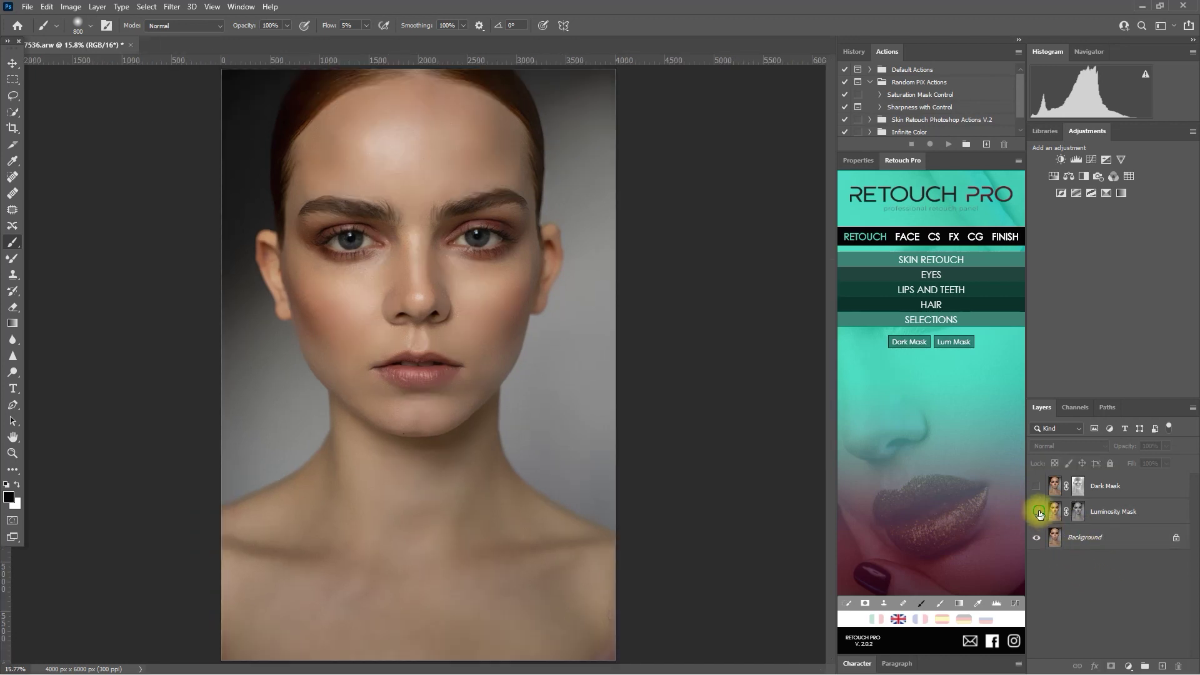
left_click(1116, 514)
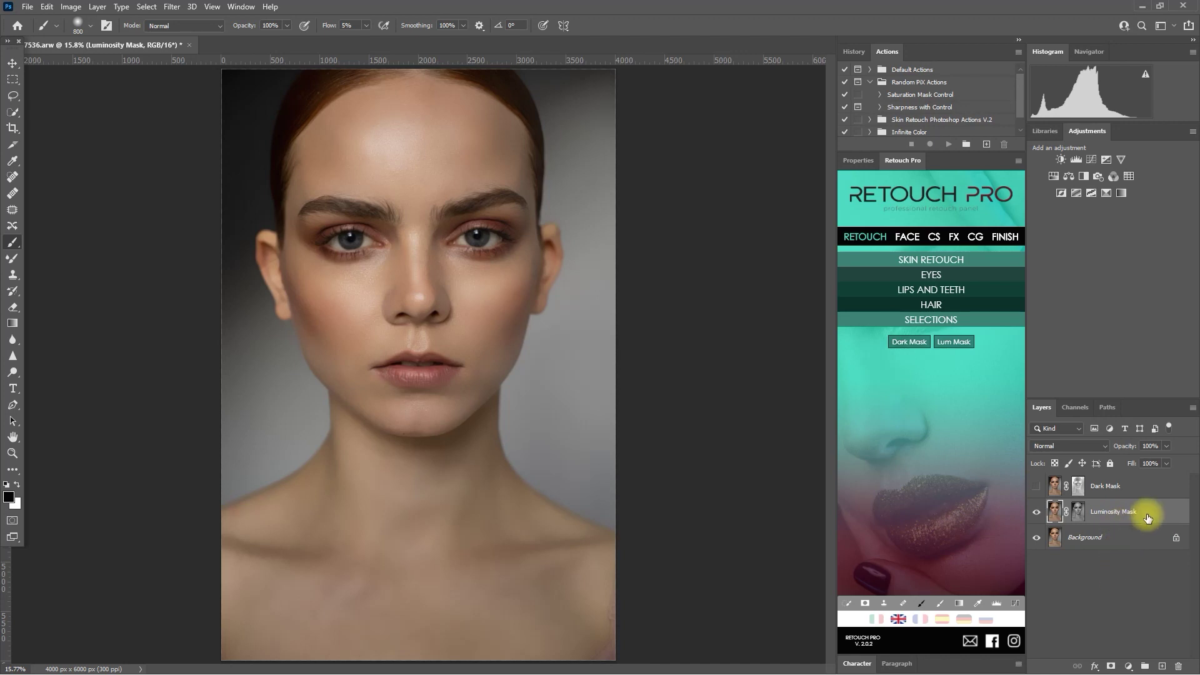
left_click(1129, 666)
left_click(1117, 445)
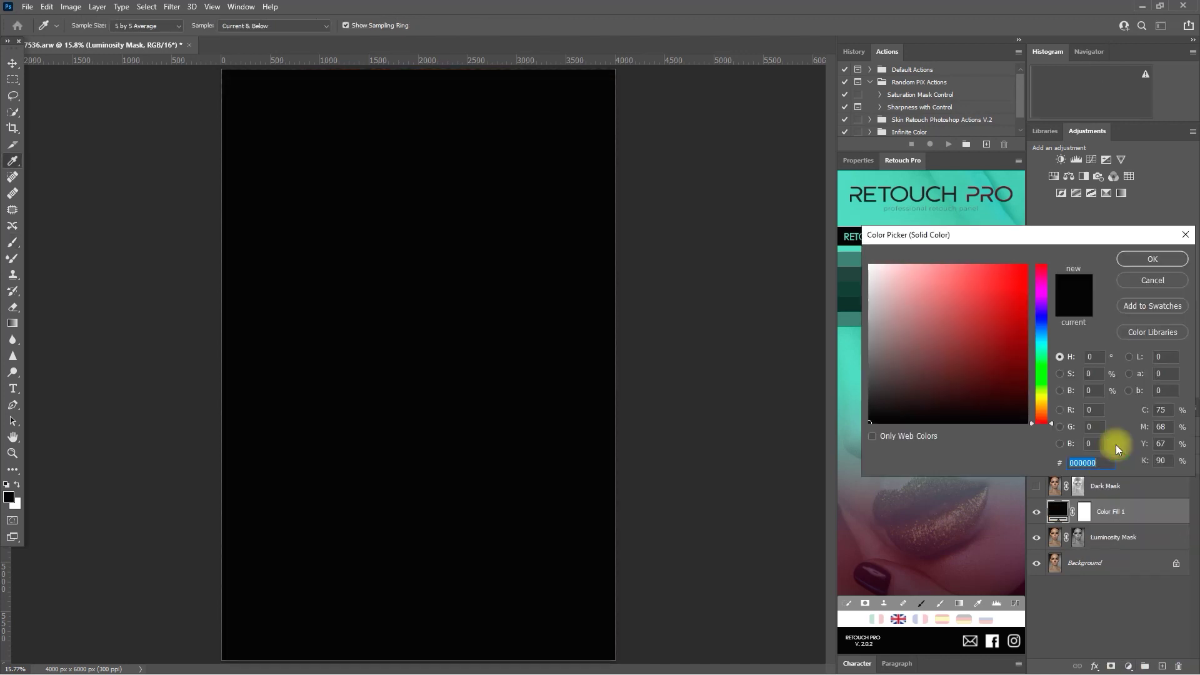
left_click(1041, 409)
left_click(1027, 265)
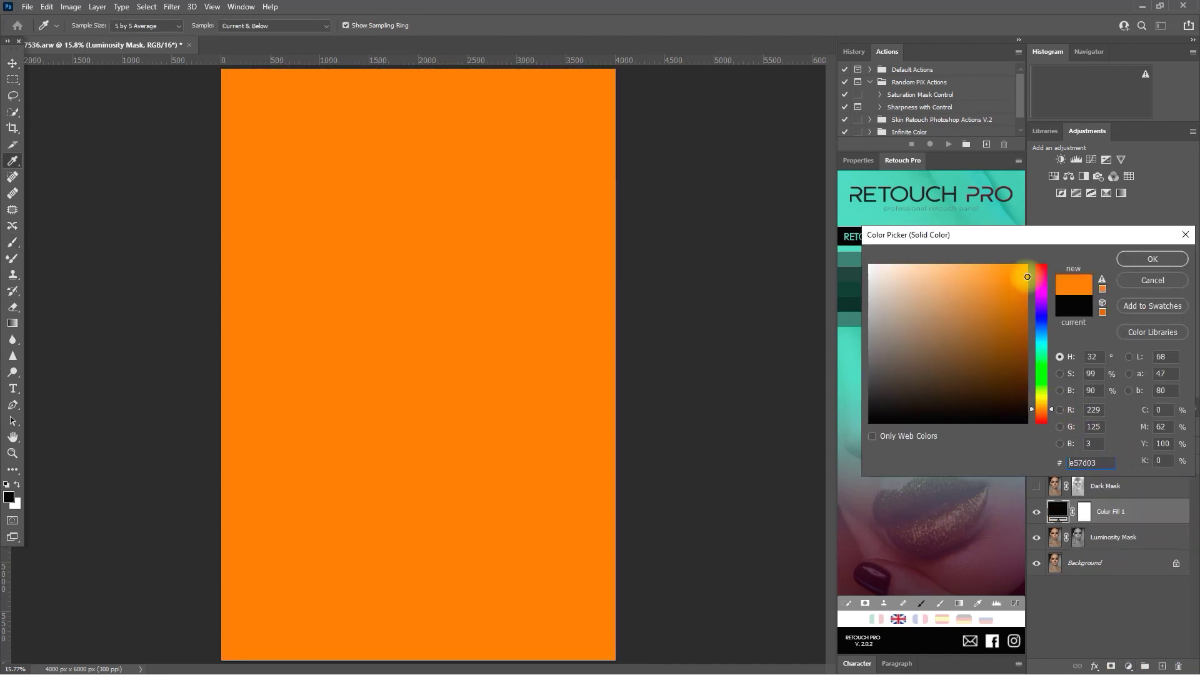
left_click_drag(1041, 410, 1051, 418)
left_click(1125, 259)
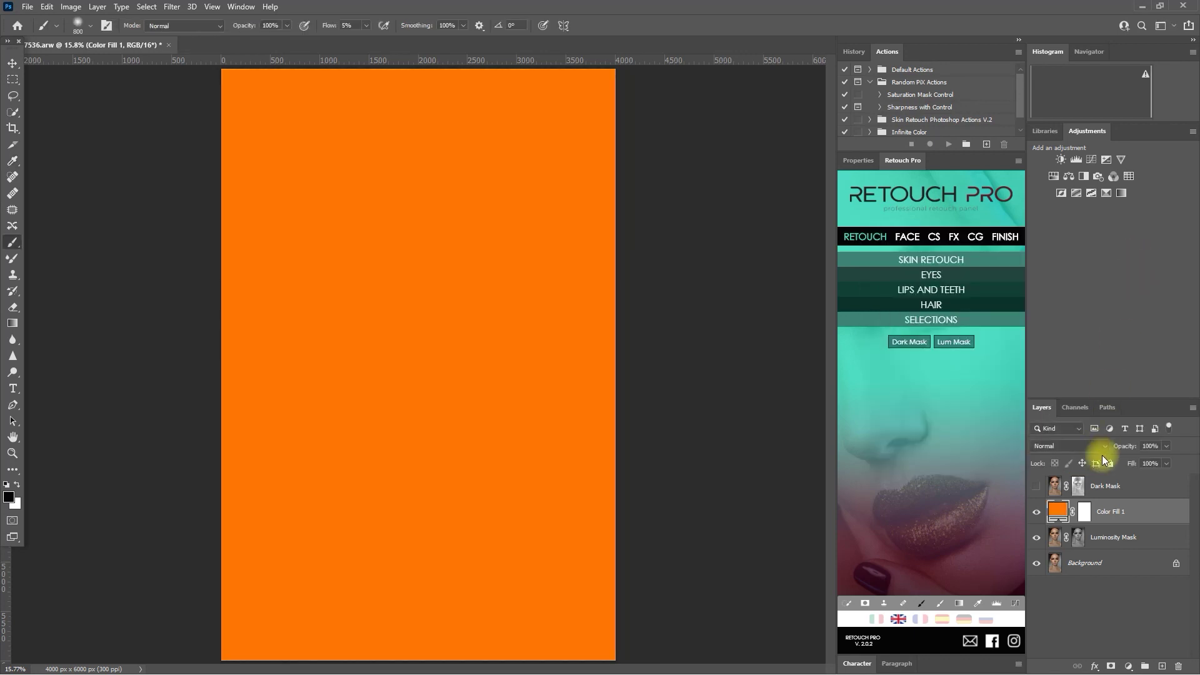
- Clip the orange fill to Luminosity Mask and set its blend mode to Screen
left_click_drag(1140, 527, 1136, 521)
left_click(1136, 522, "alt")
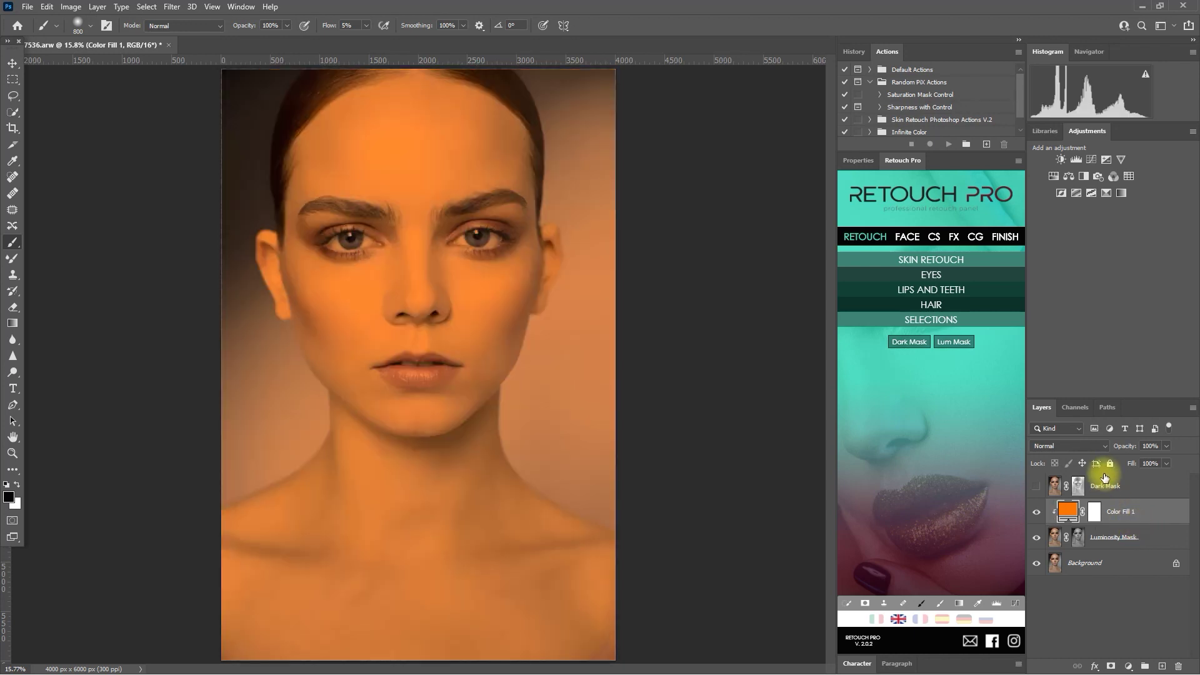
left_click(1104, 447)
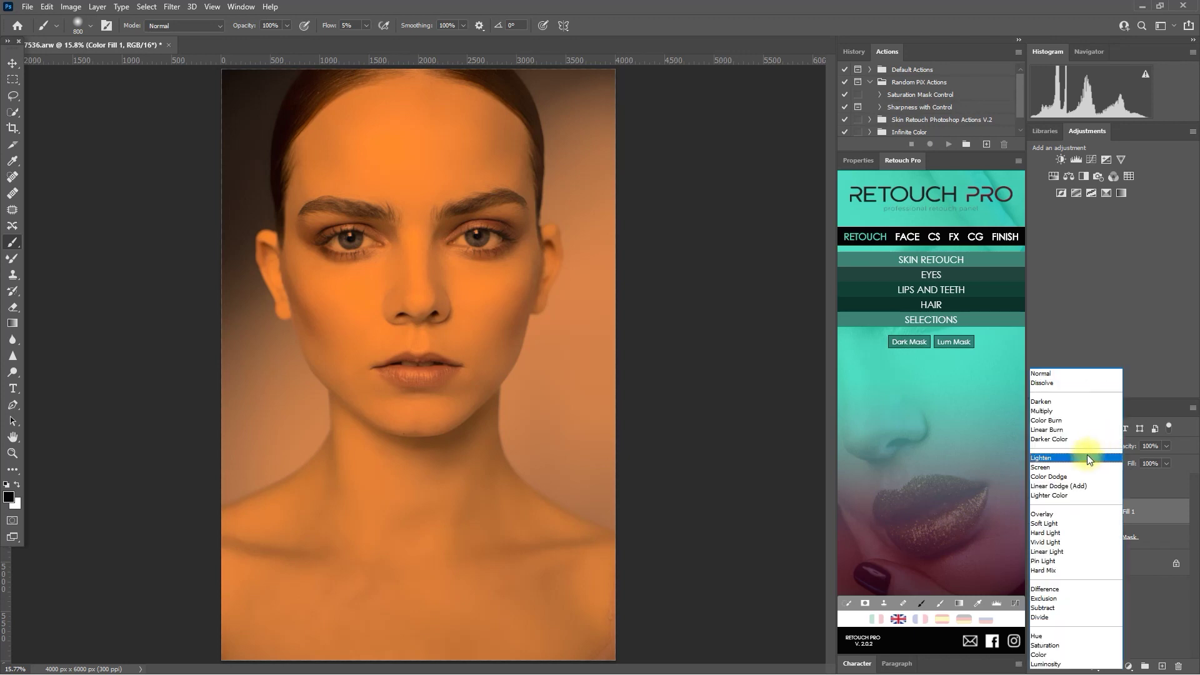
left_click(1070, 466)
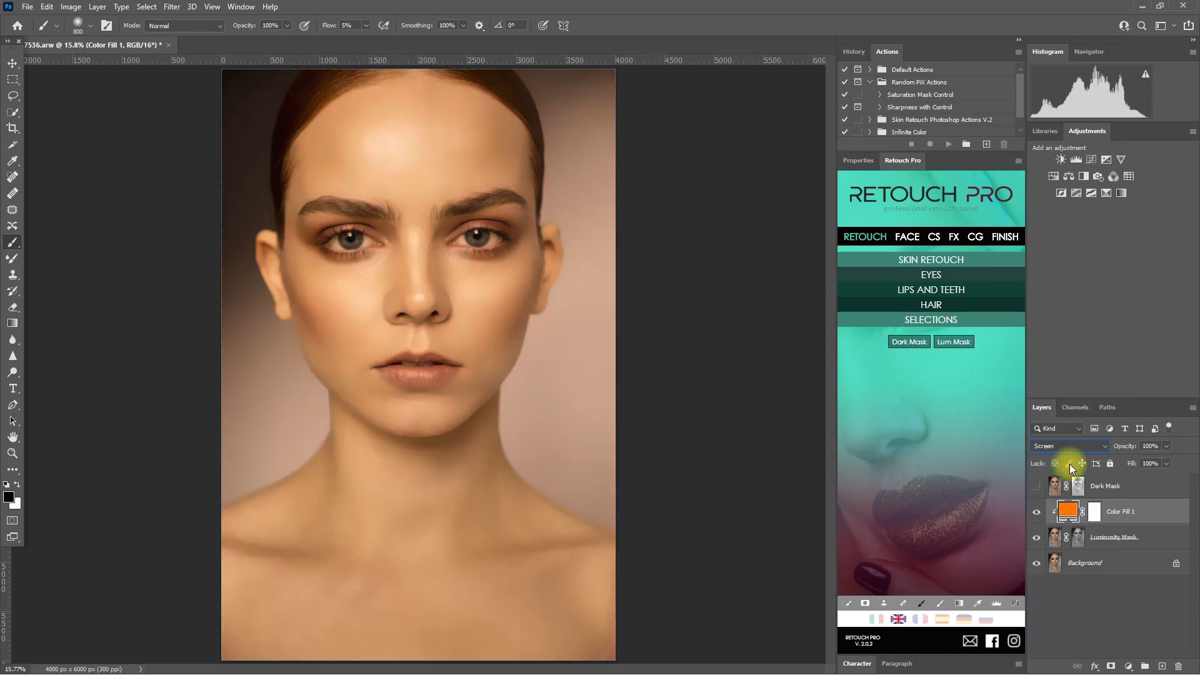
left_click(1038, 513)
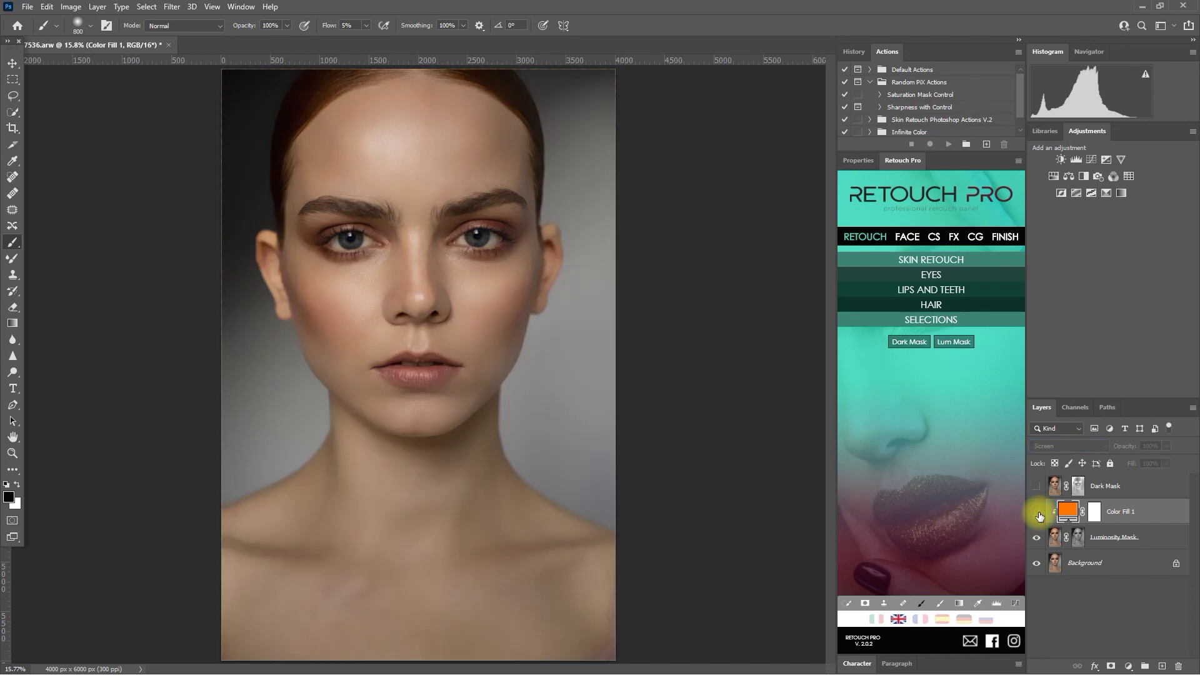
left_click(1038, 514)
- Lower the orange fill to 35% opacity, compare it on and off, and show Dark Mask
left_click(1166, 446)
left_click_drag(1168, 460, 1127, 463)
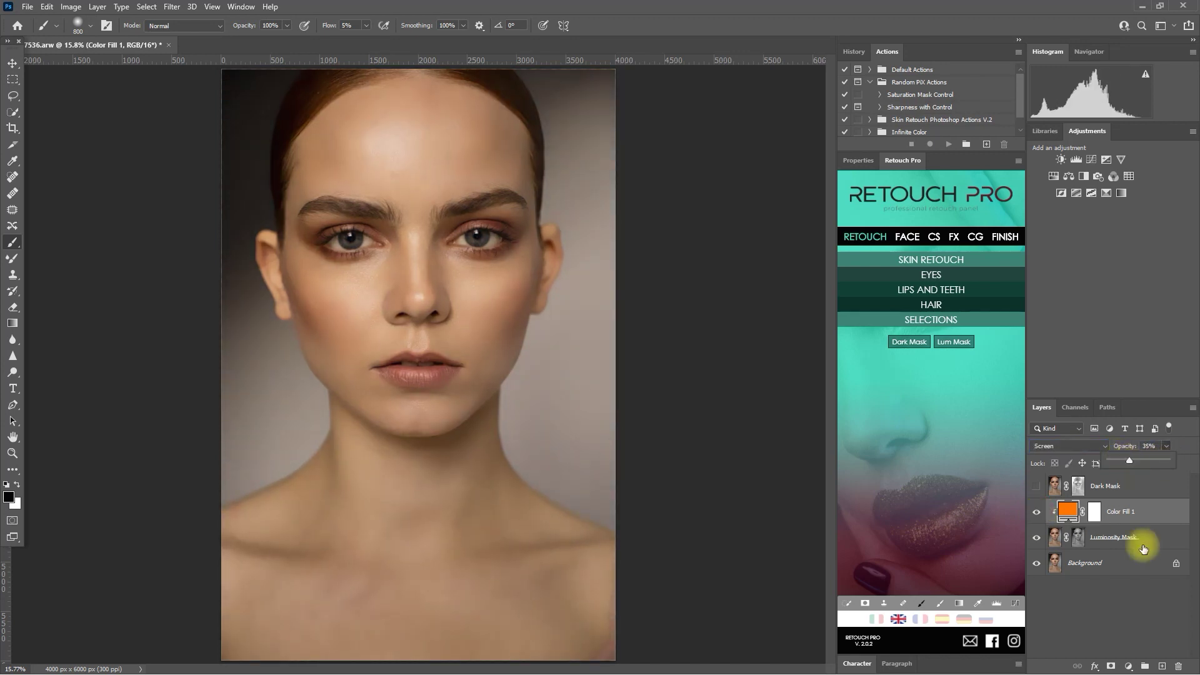
left_click(1138, 611)
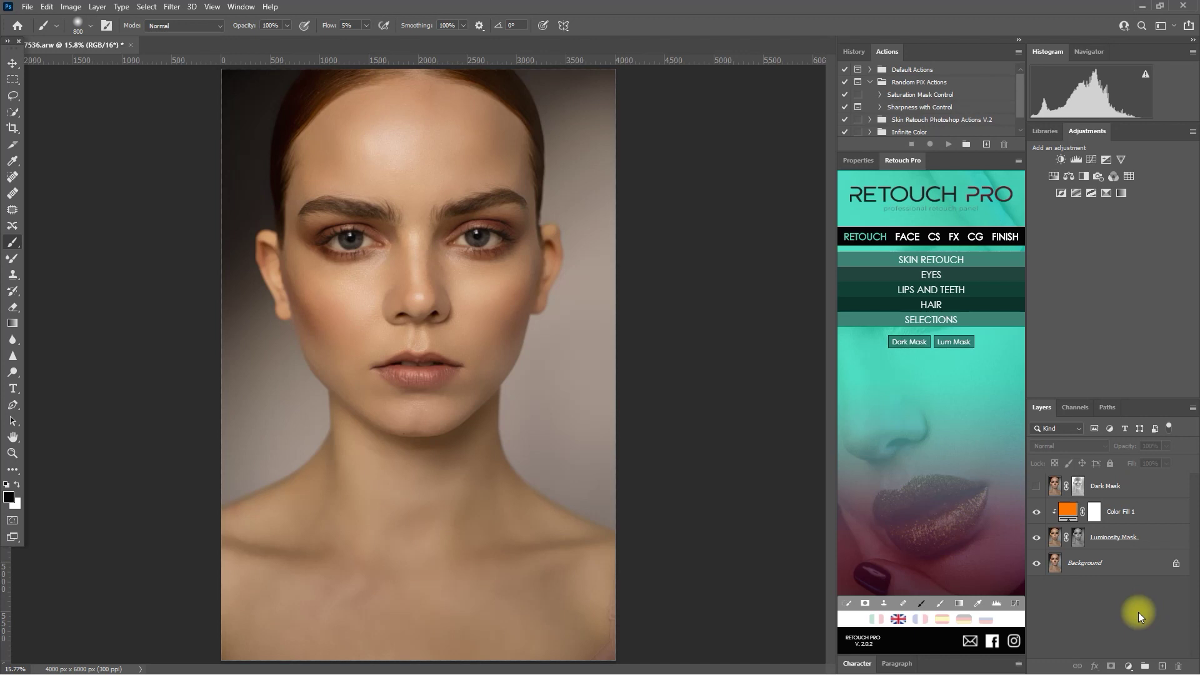
left_click(1035, 512)
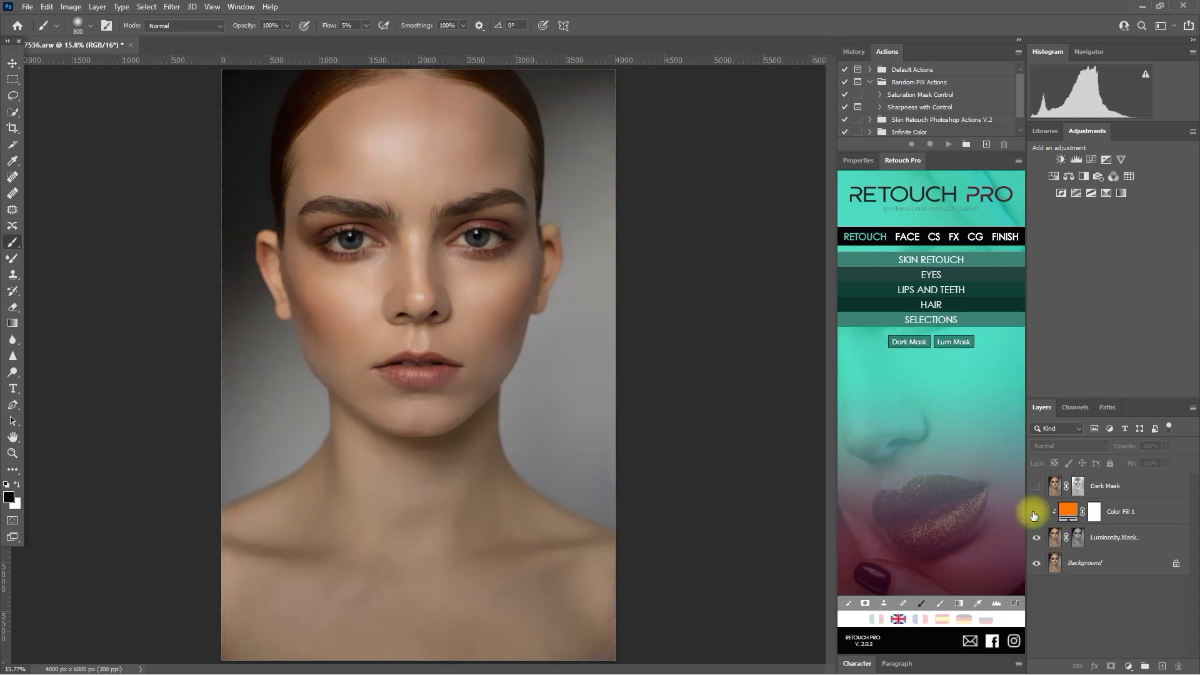
left_click(1034, 513)
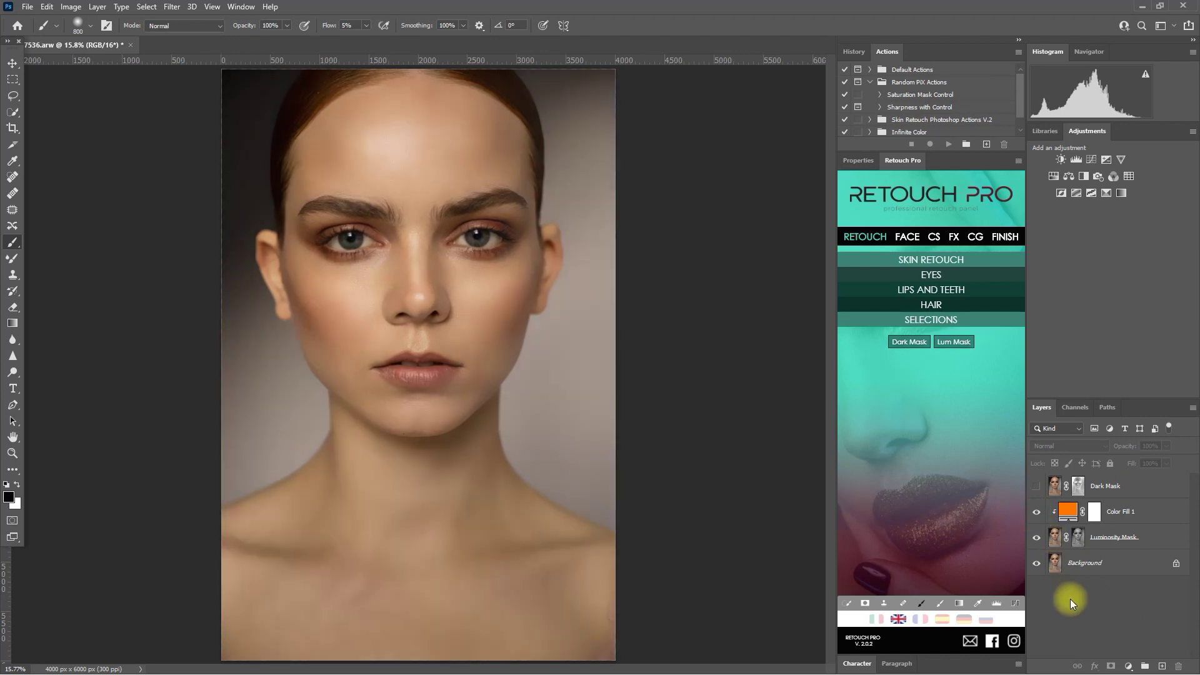
left_click(1037, 513)
left_click(1037, 512)
left_click(1037, 487)
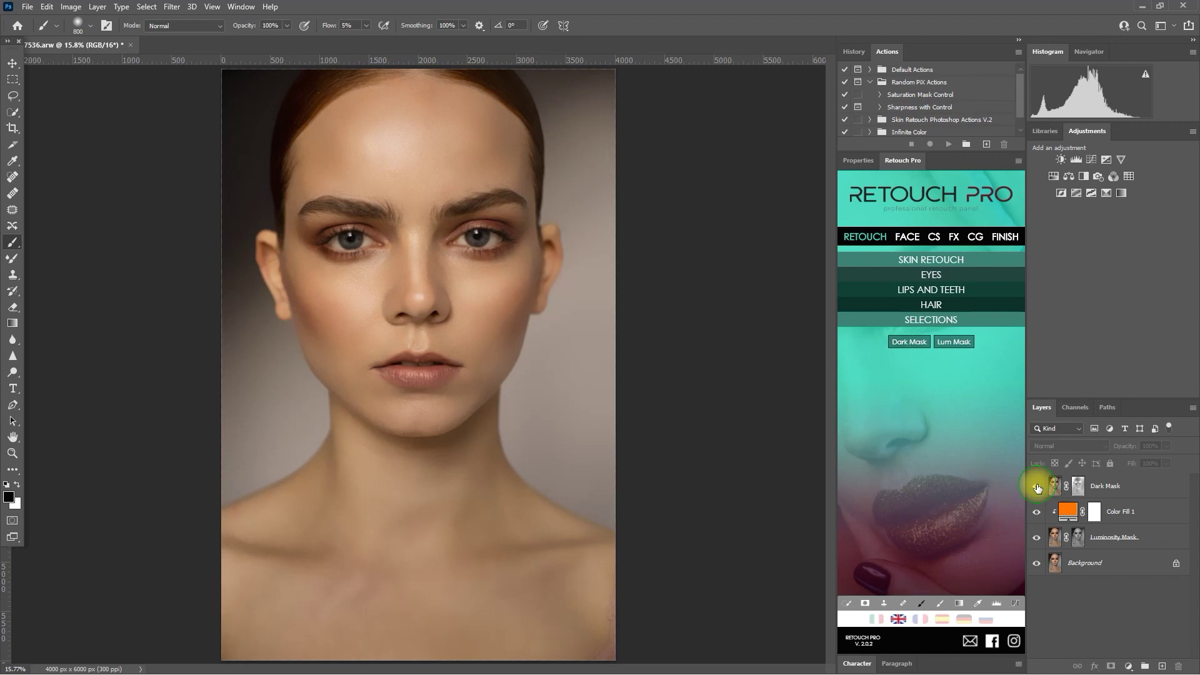
- Add a teal (23a6b5) Solid Color fill layer above Dark Mask
left_click(1133, 489)
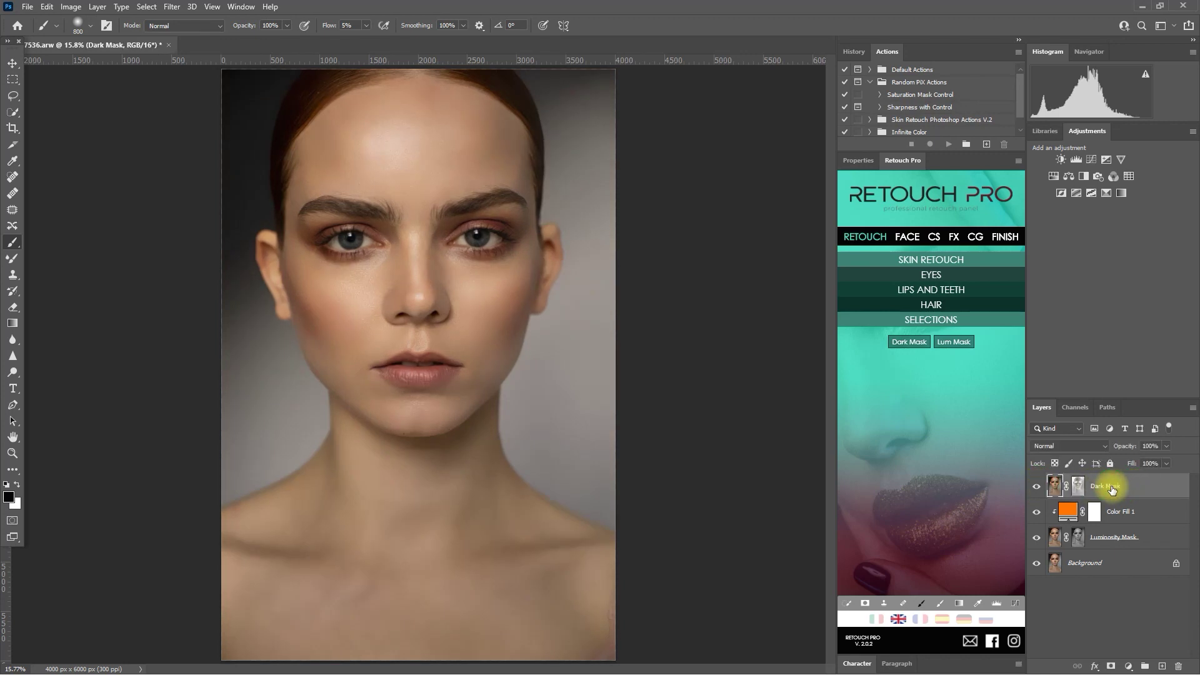
left_click(1128, 667)
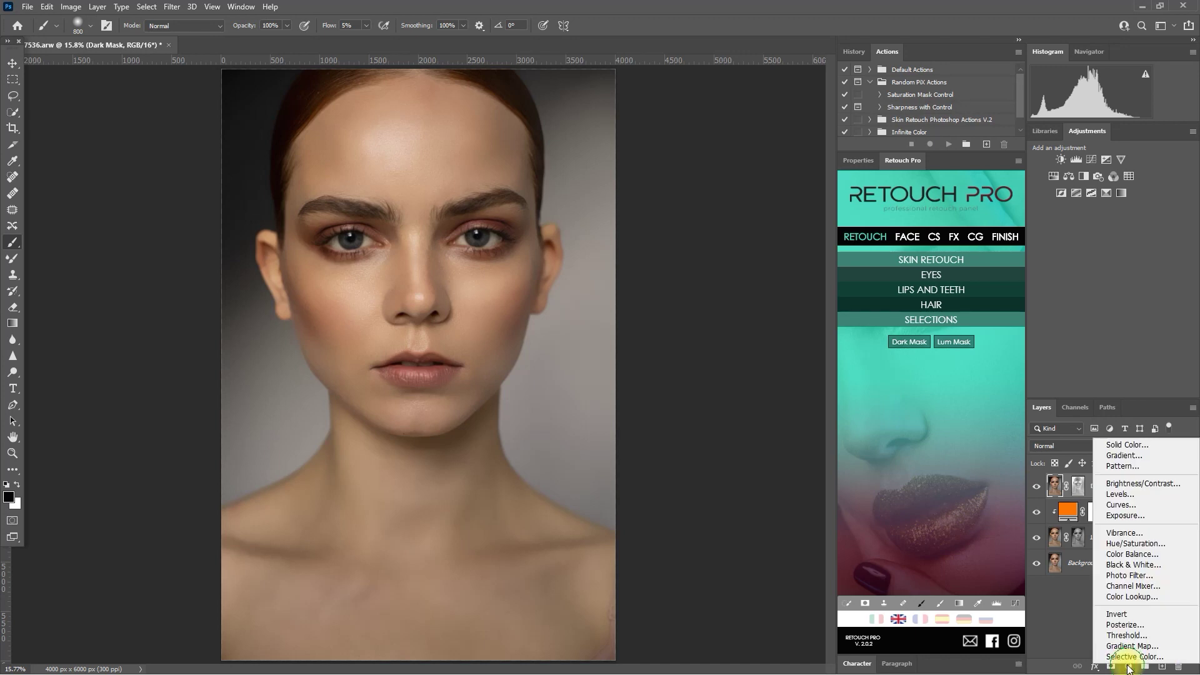
left_click(1103, 447)
left_click(1047, 339)
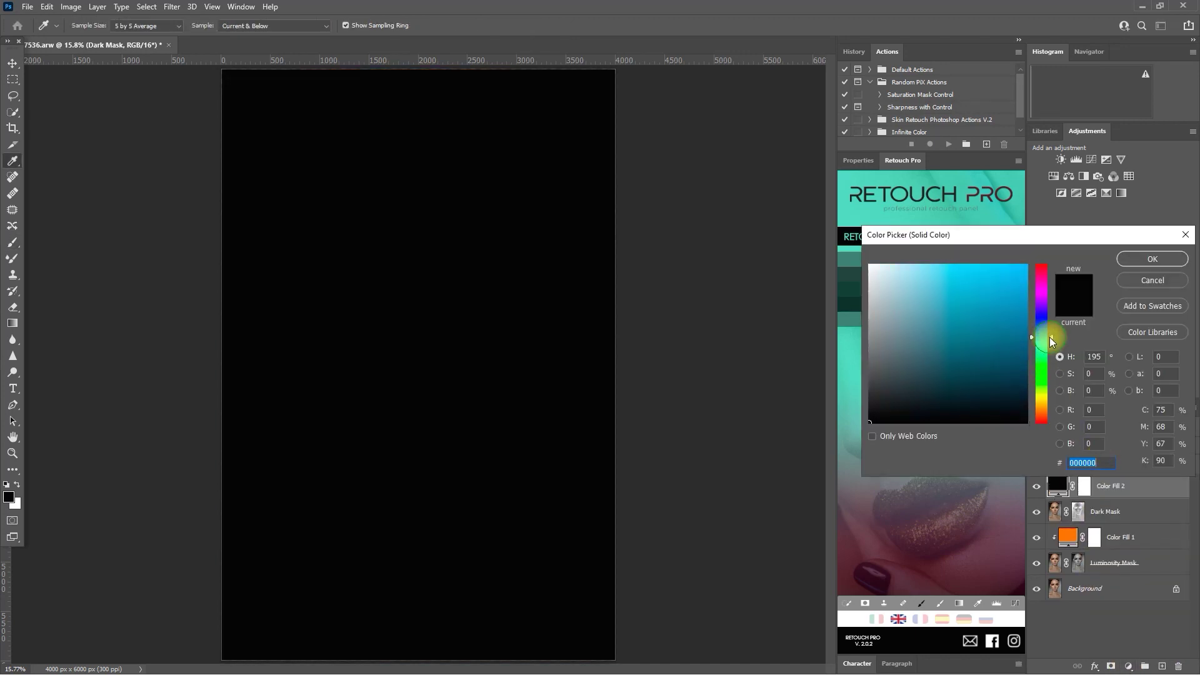
left_click(1008, 297)
left_click_drag(1040, 339, 1039, 340)
left_click(997, 306)
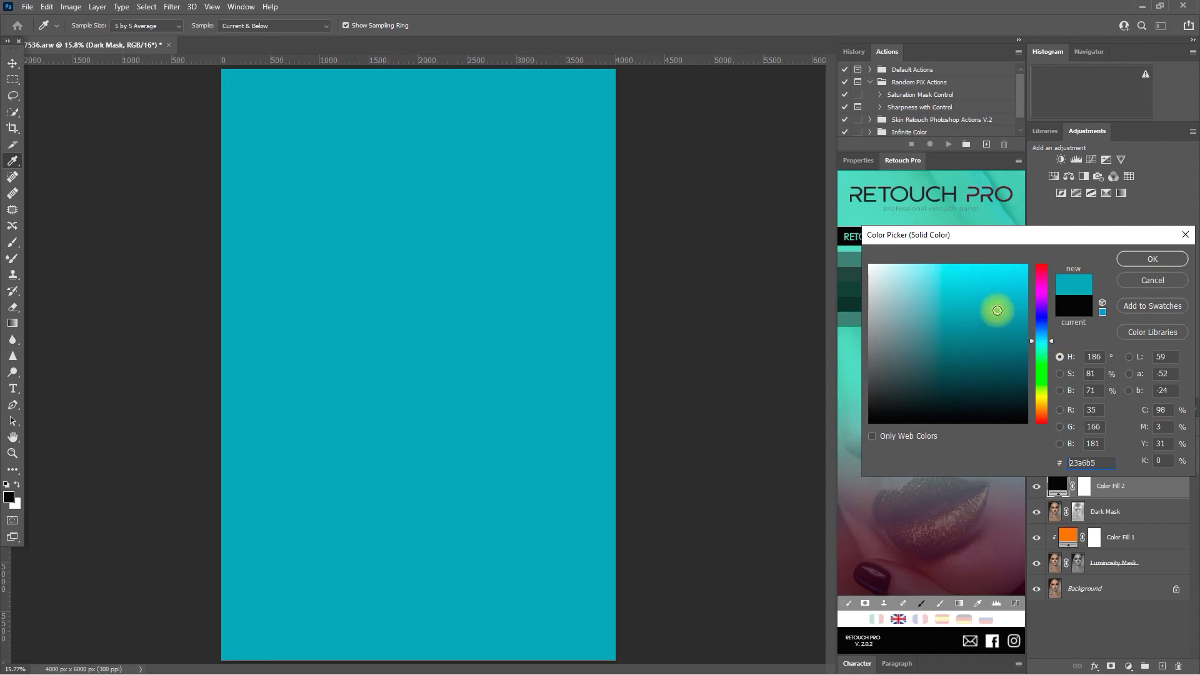
left_click(1144, 265)
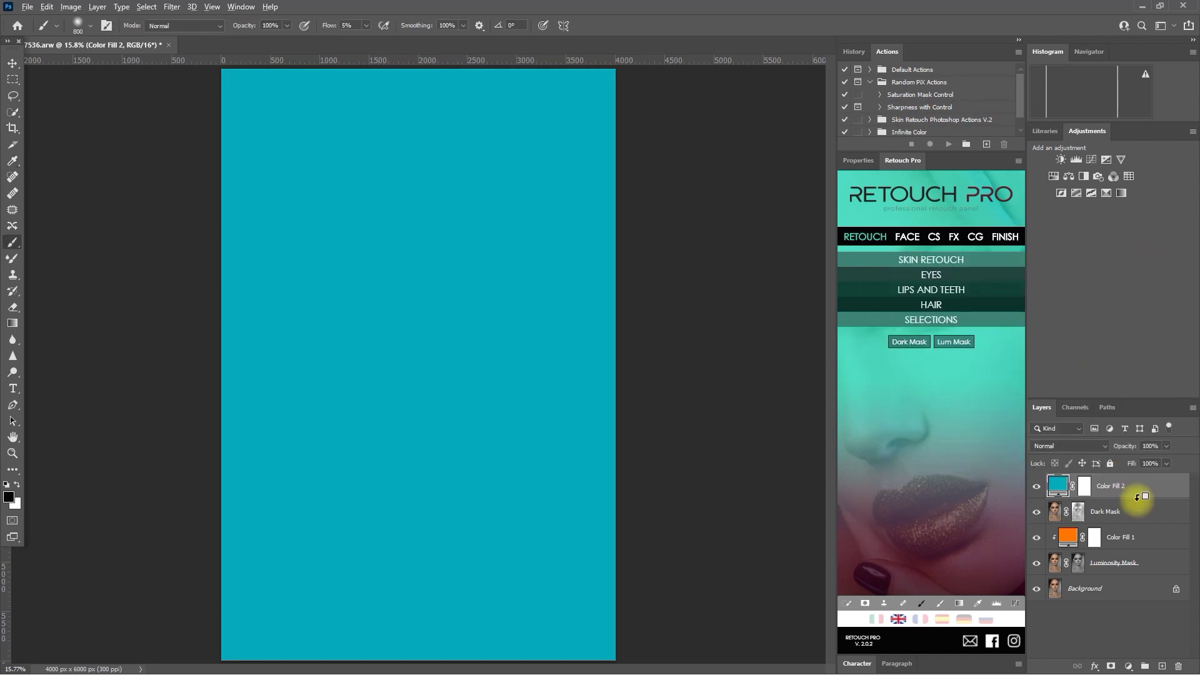
- Clip the teal fill to Dark Mask and set it to Screen at 15% opacity
left_click(1135, 500, "alt")
left_click(1036, 487)
left_click(1037, 487)
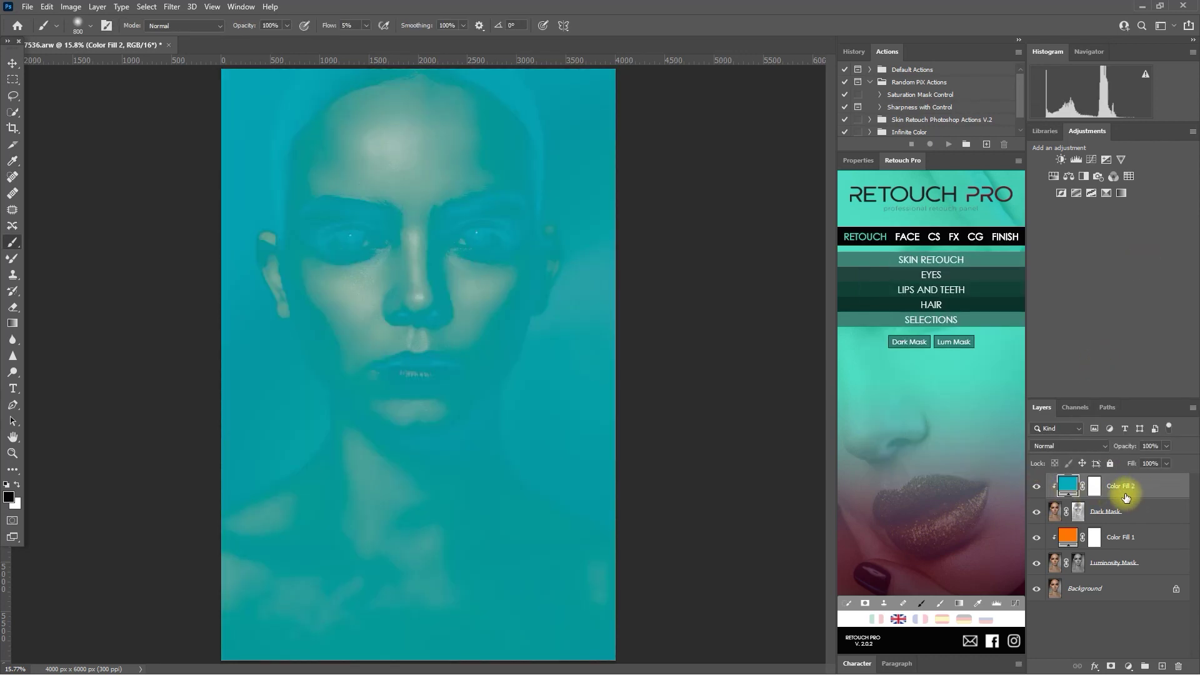
left_click(1105, 447)
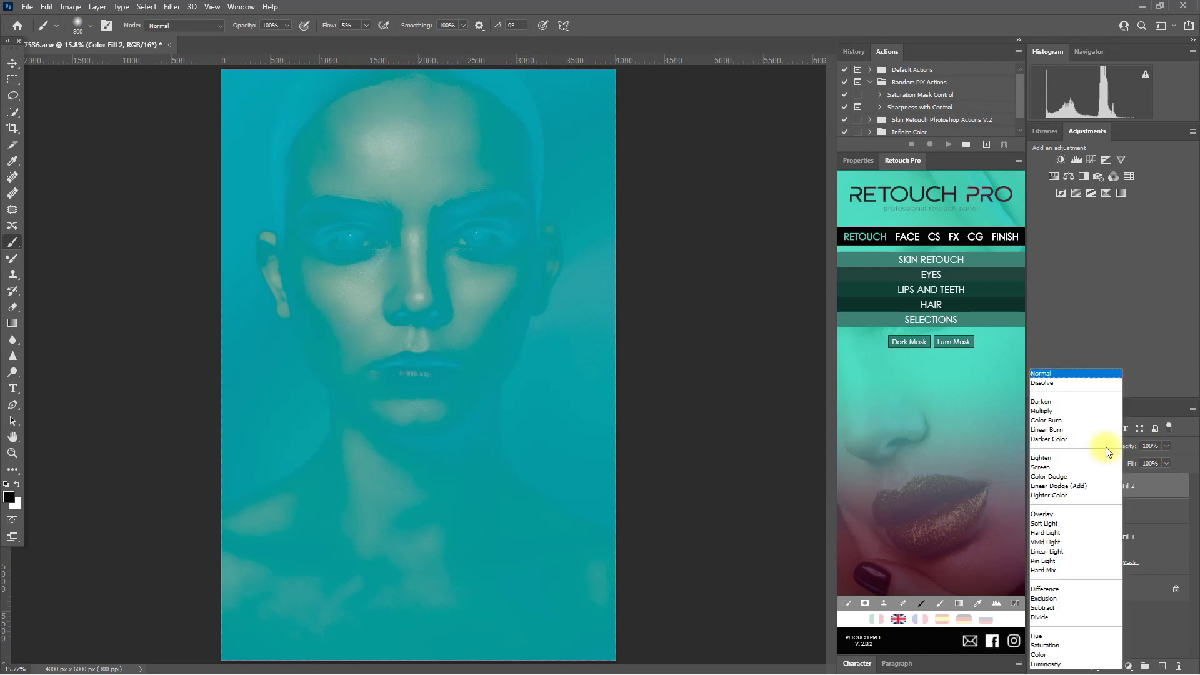
left_click(1059, 467)
left_click(1167, 445)
left_click_drag(1165, 457, 1117, 462)
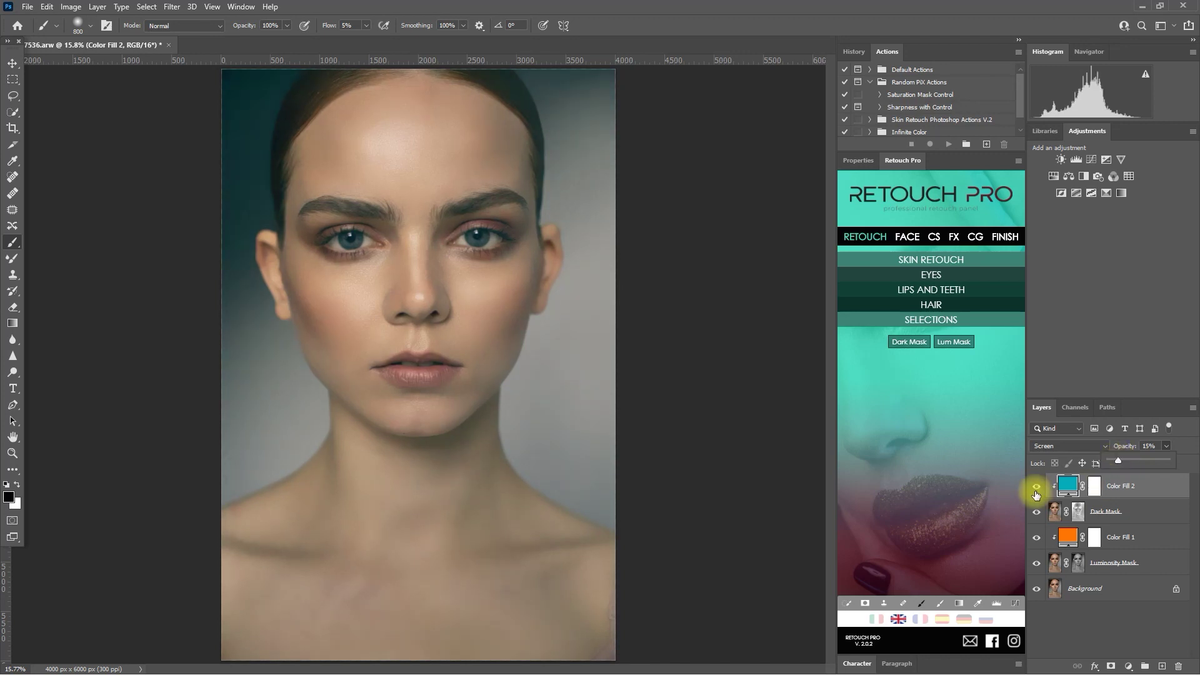
- Toggle the orange and teal fills on and off to compare the grade
left_click(1132, 623)
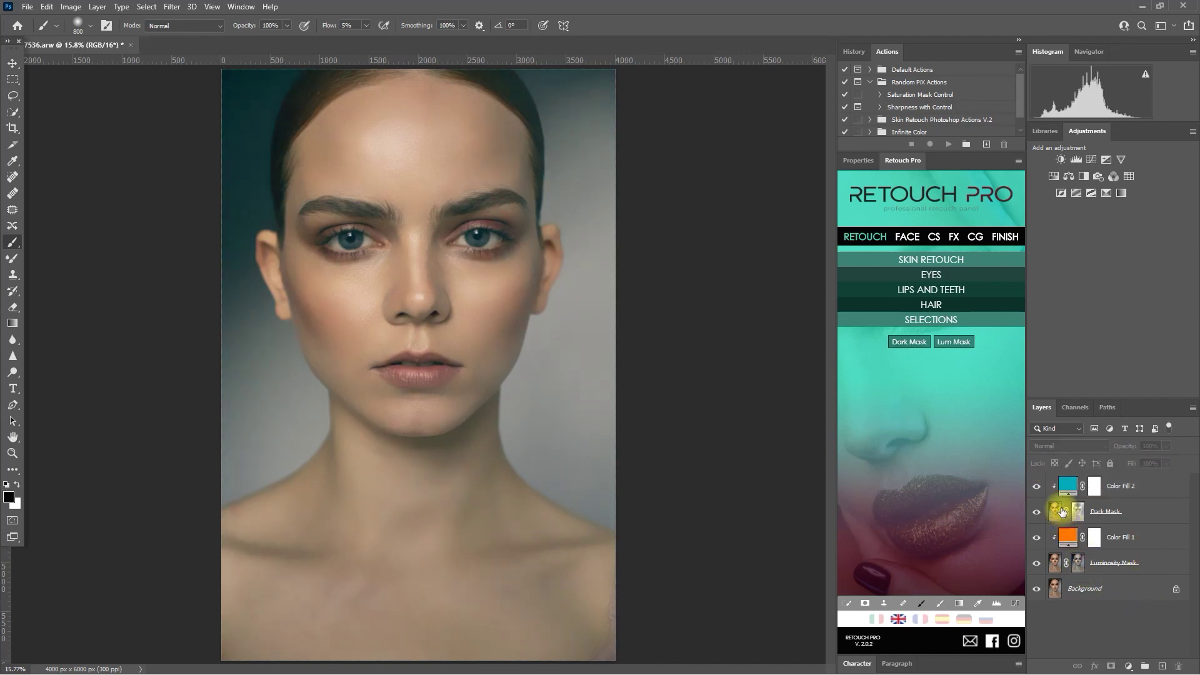
left_click(1037, 487)
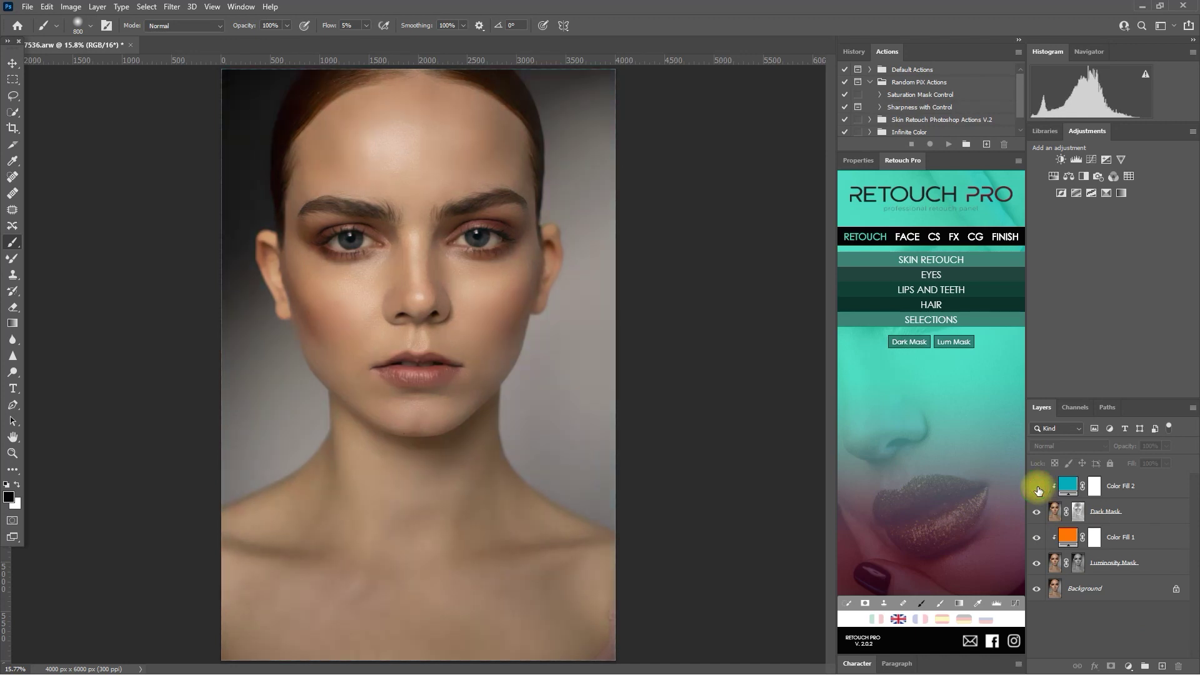
left_click(1038, 489)
left_click(1037, 539)
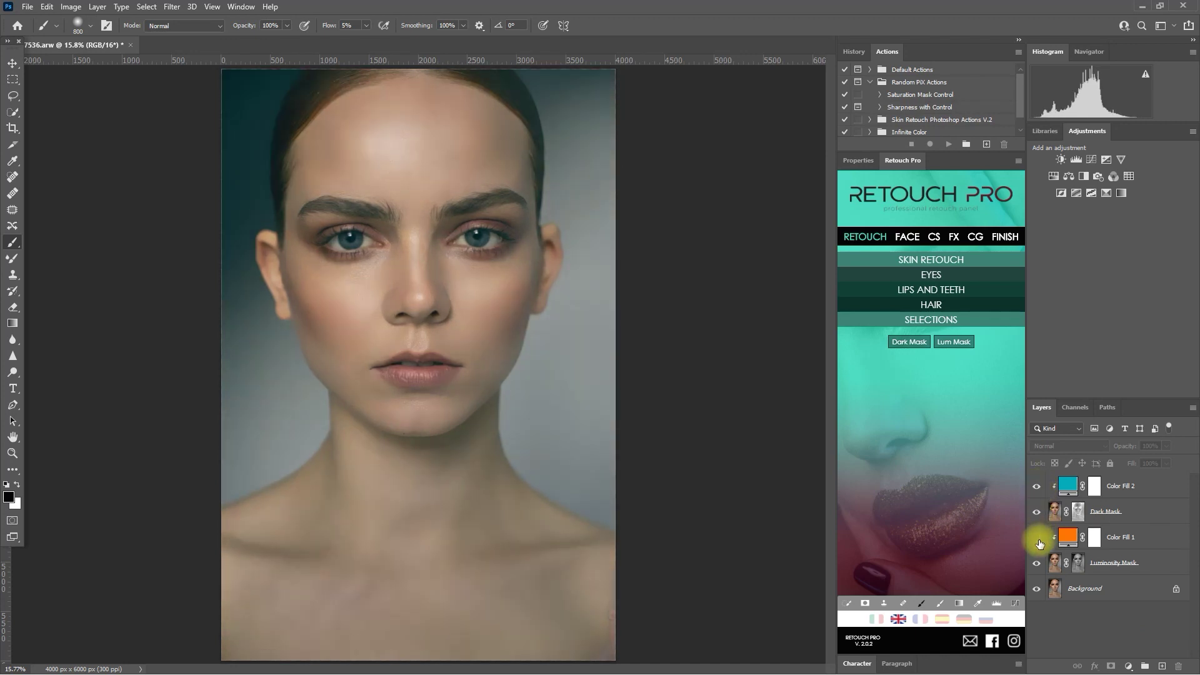
left_click(1038, 541)
left_click(1038, 488)
left_click(1038, 489)
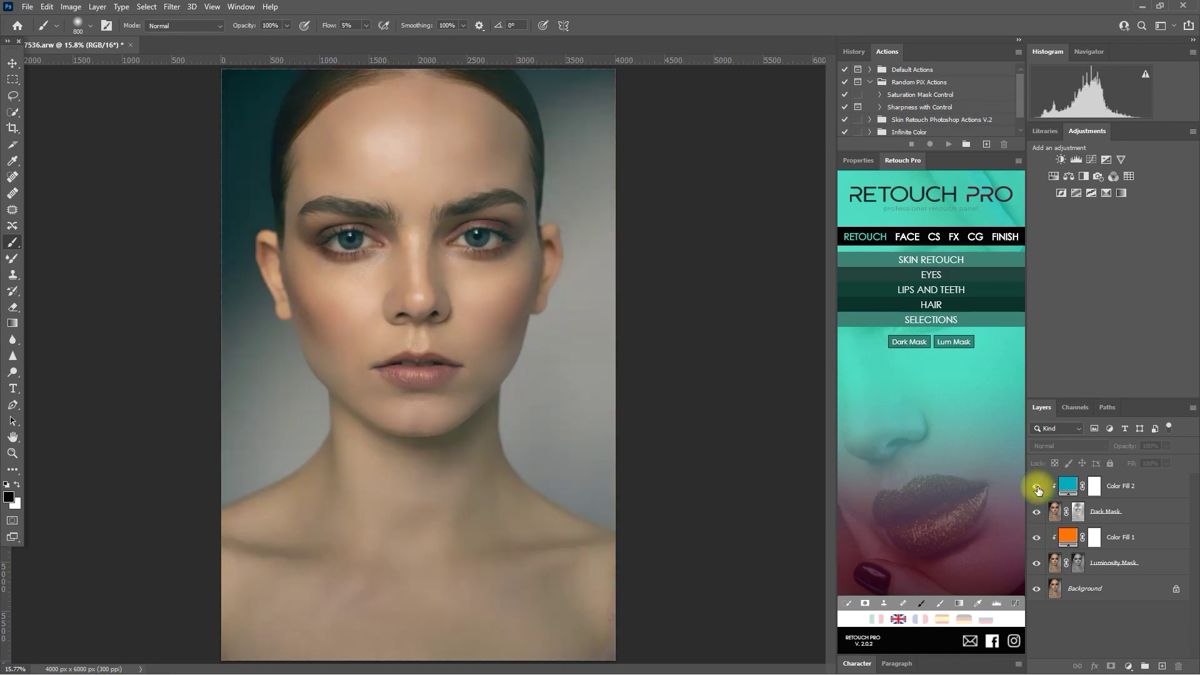
left_click(1038, 542)
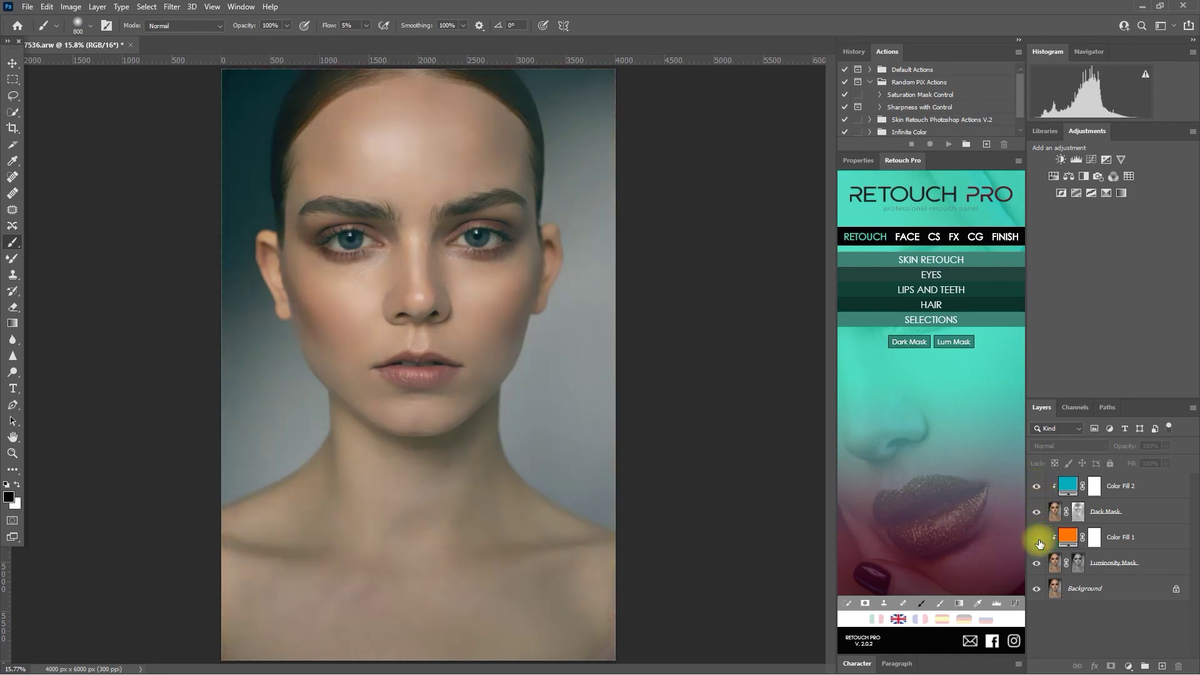
left_click(1039, 542)
- Lower Color Fill 2's opacity and change it to a darker teal shade
left_click(1149, 540)
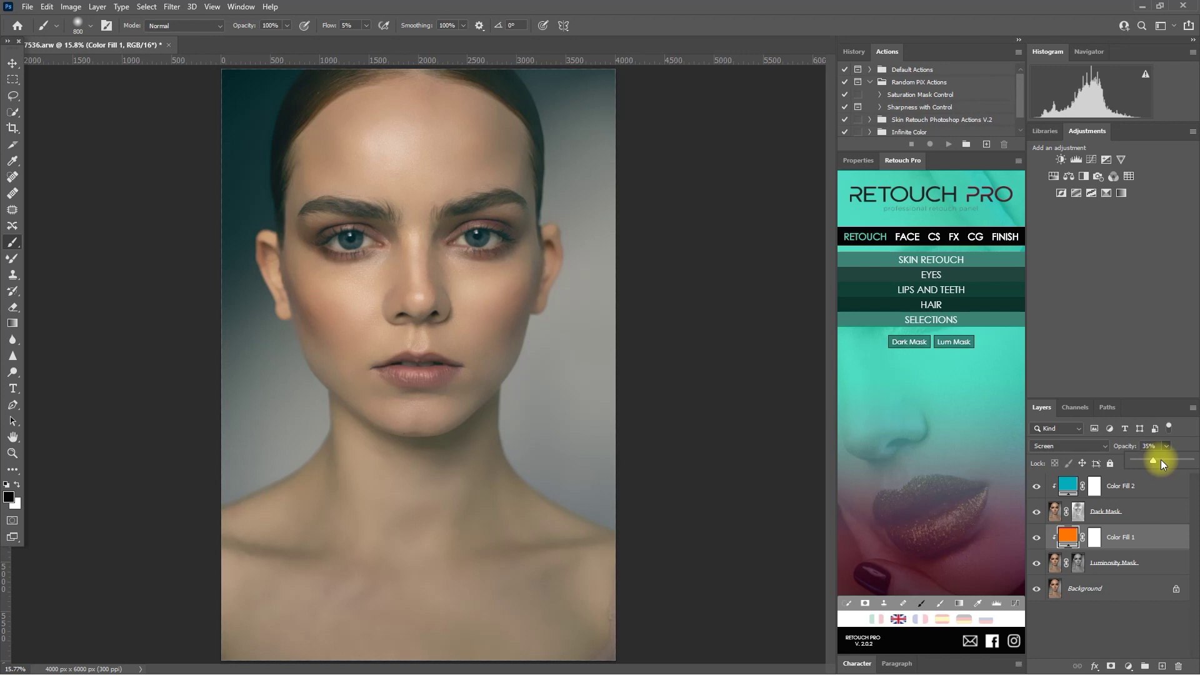
left_click(1144, 485)
left_click_drag(1166, 446, 1137, 460)
double_click(1068, 486)
left_click_drag(996, 340, 984, 360)
key("Return")
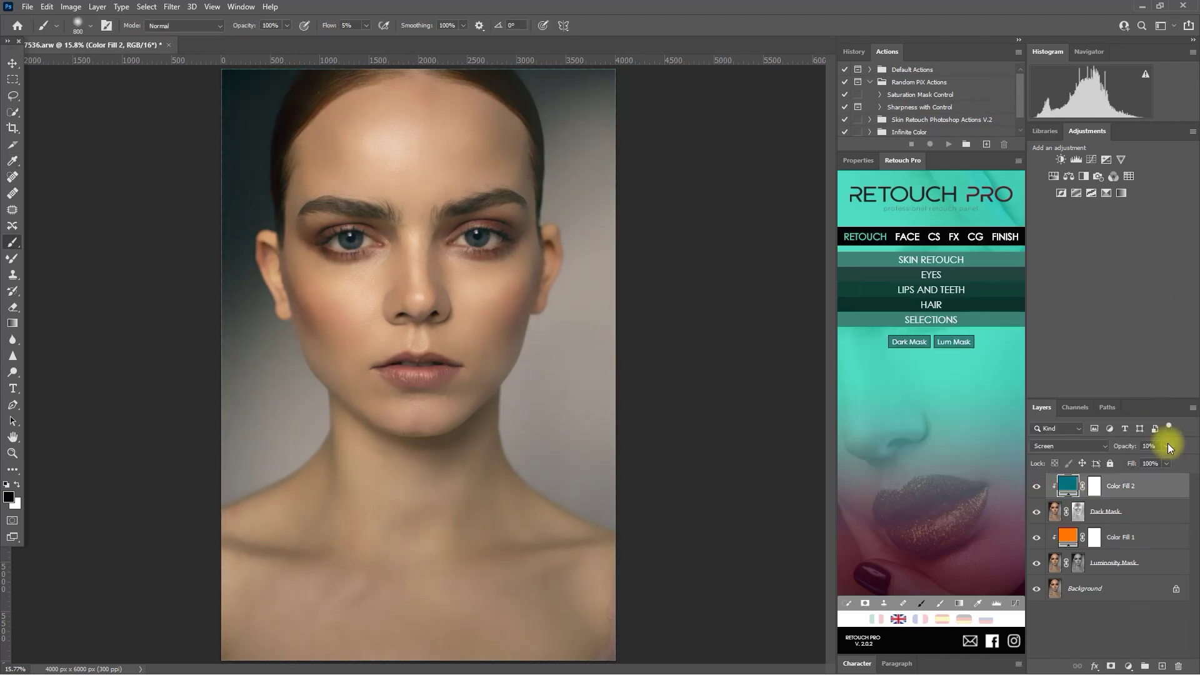
- Select the four grading layers from Color Fill 2 down to Luminosity Mask
left_click(1124, 621)
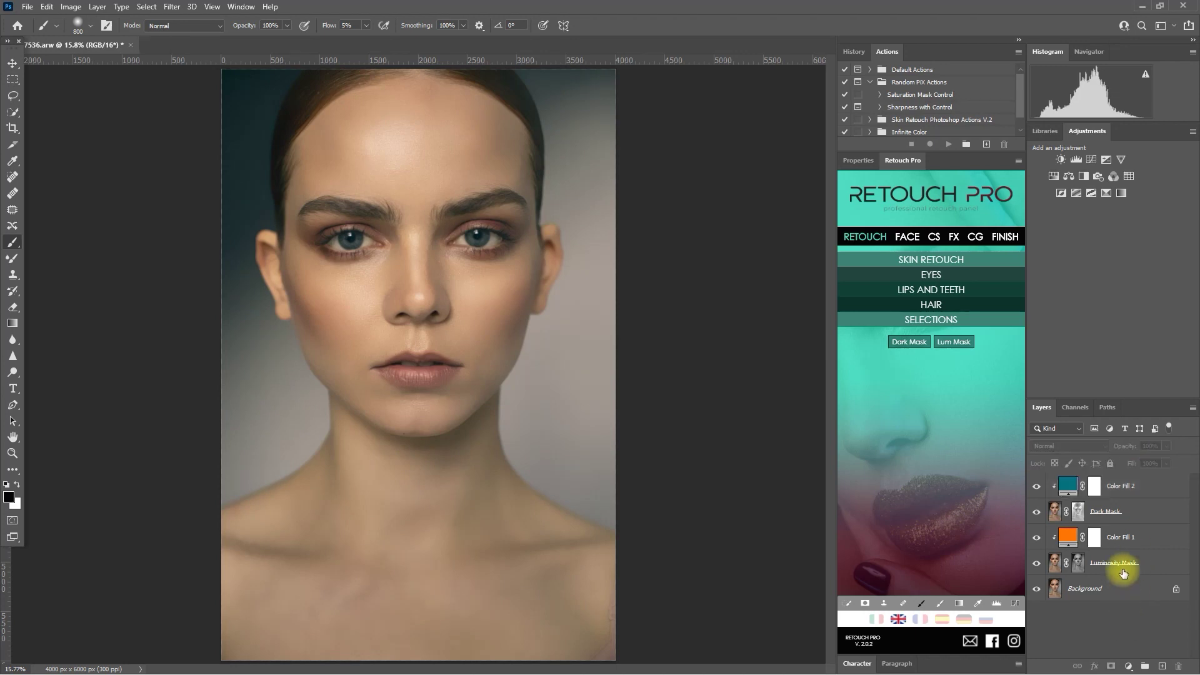
left_click(1133, 486)
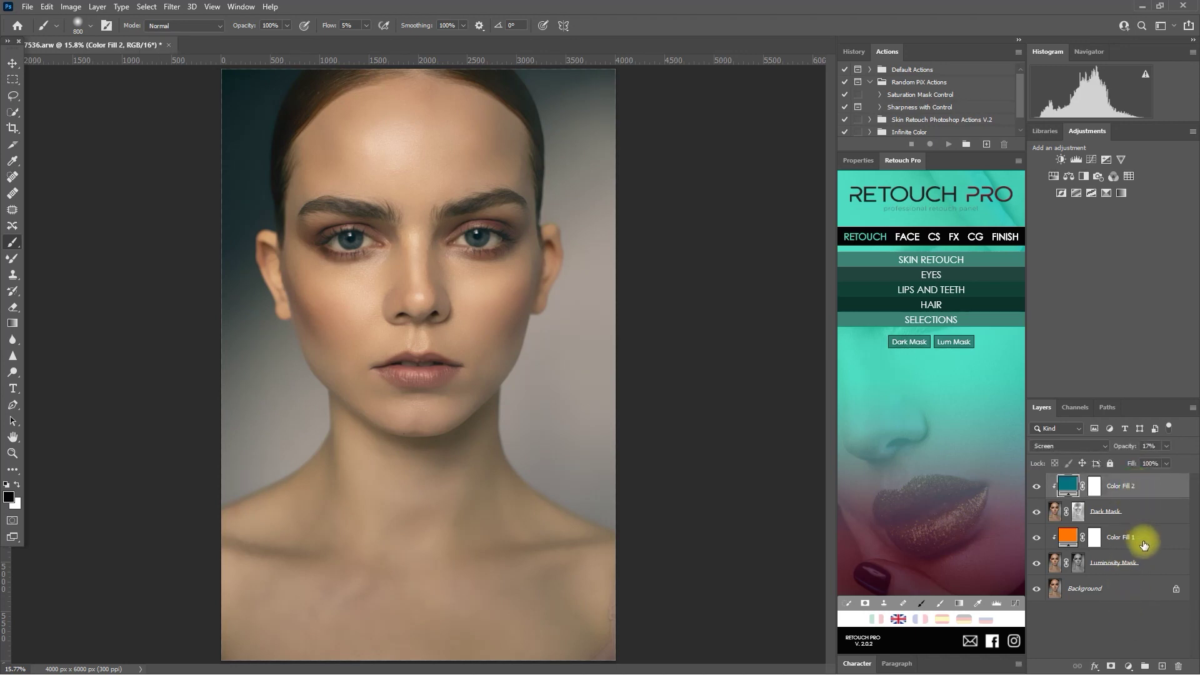
left_click(1155, 564, "shift")
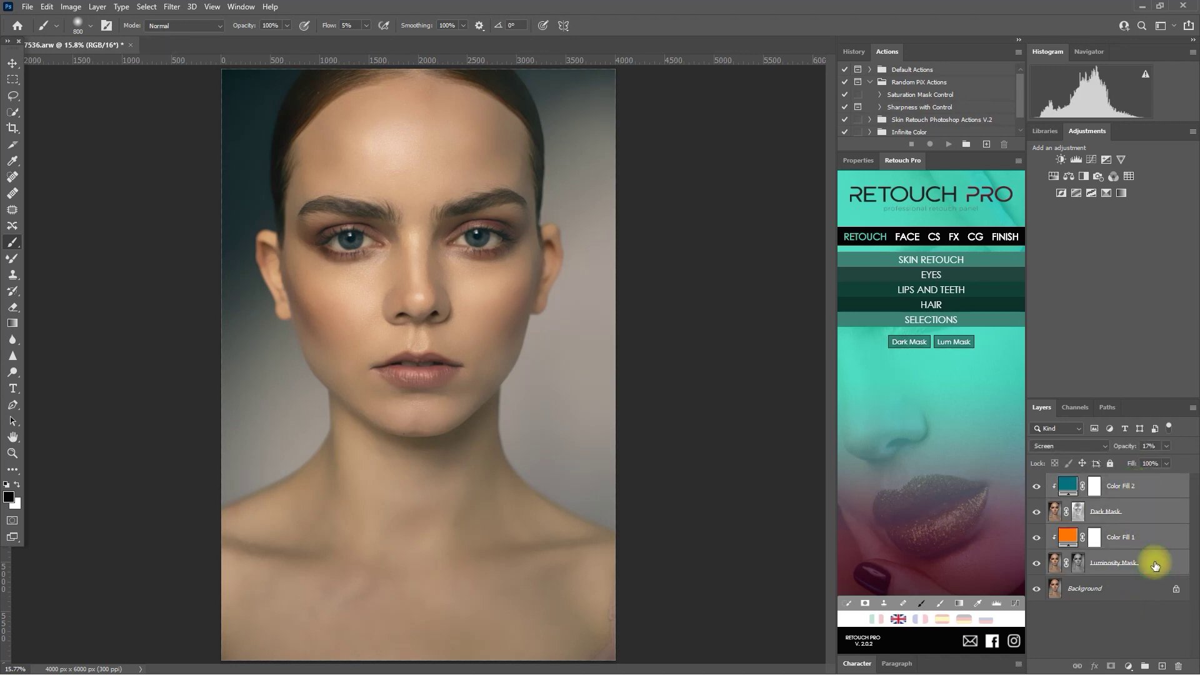
- Group the four grading layers into Group 1 and toggle it to compare before and after
key("ctrl+g")
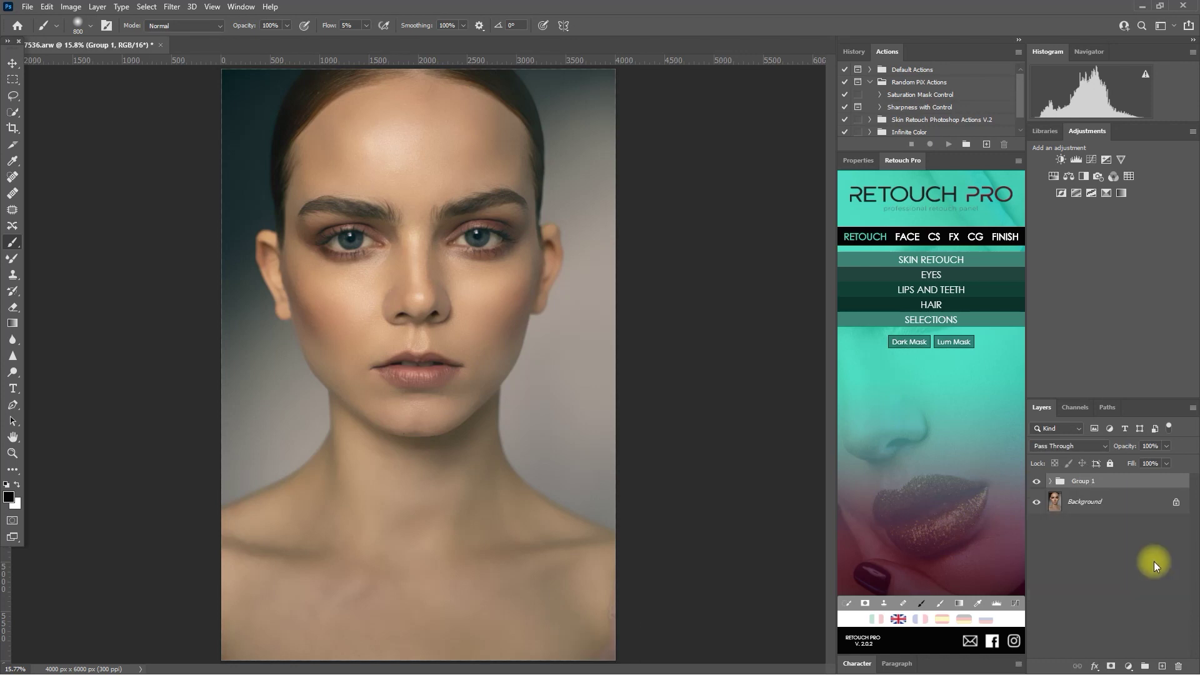
left_click(1037, 481)
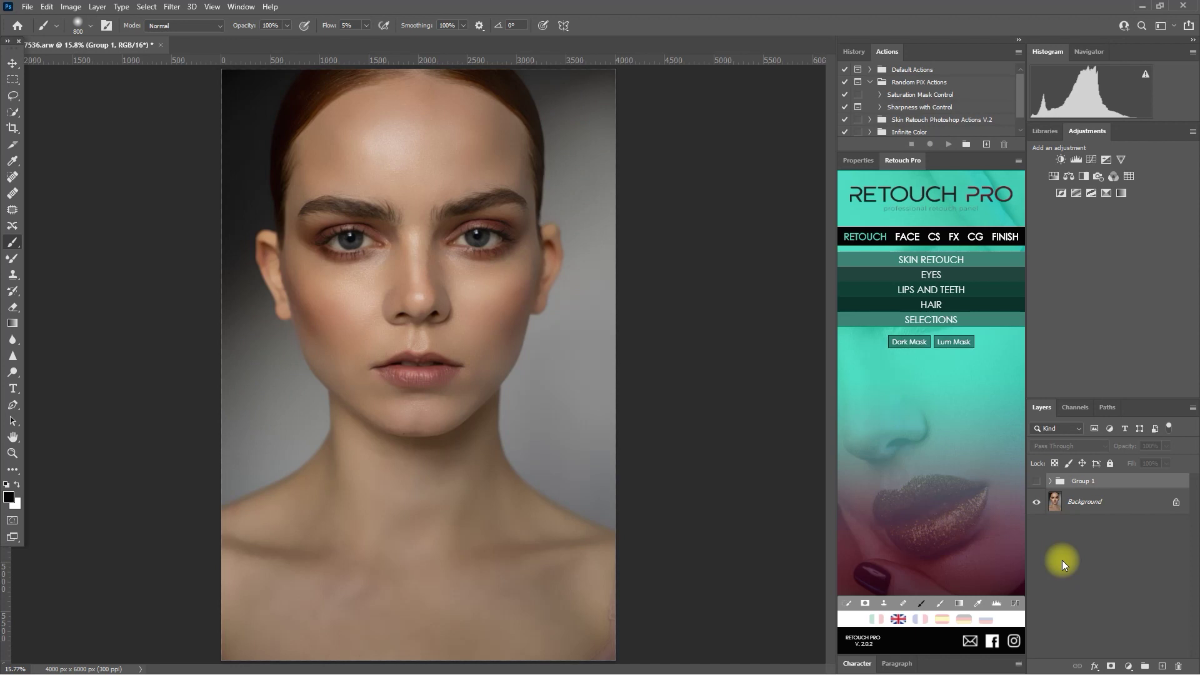
left_click(1037, 480)
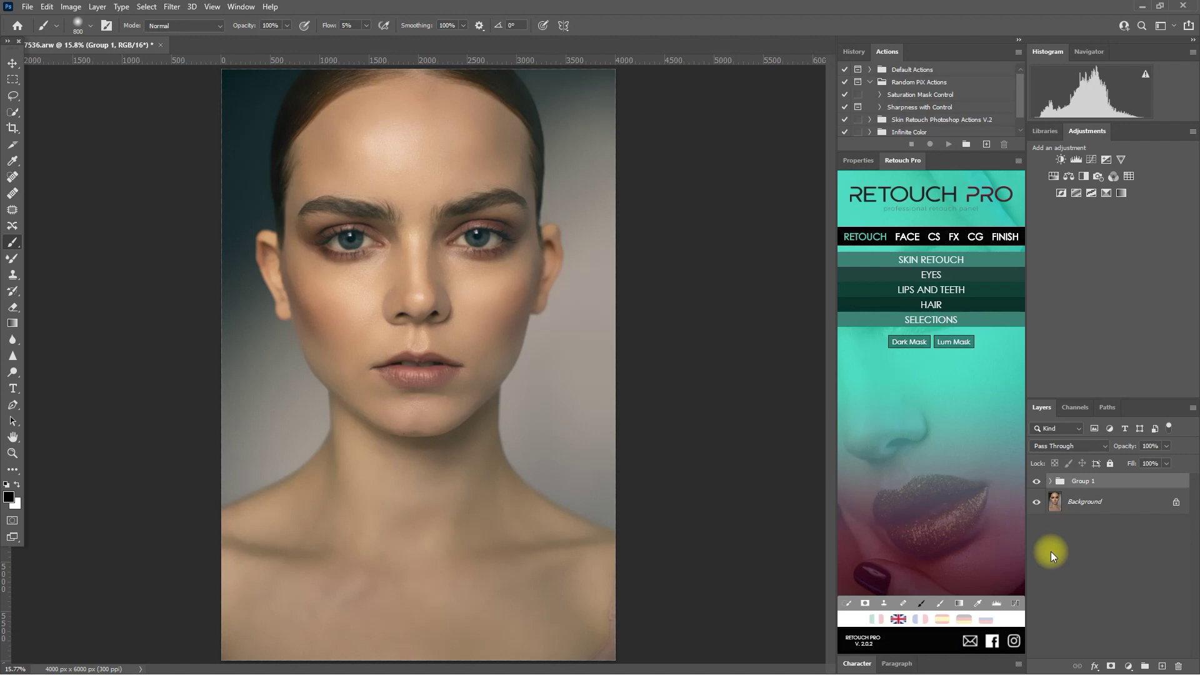
left_click(1037, 481)
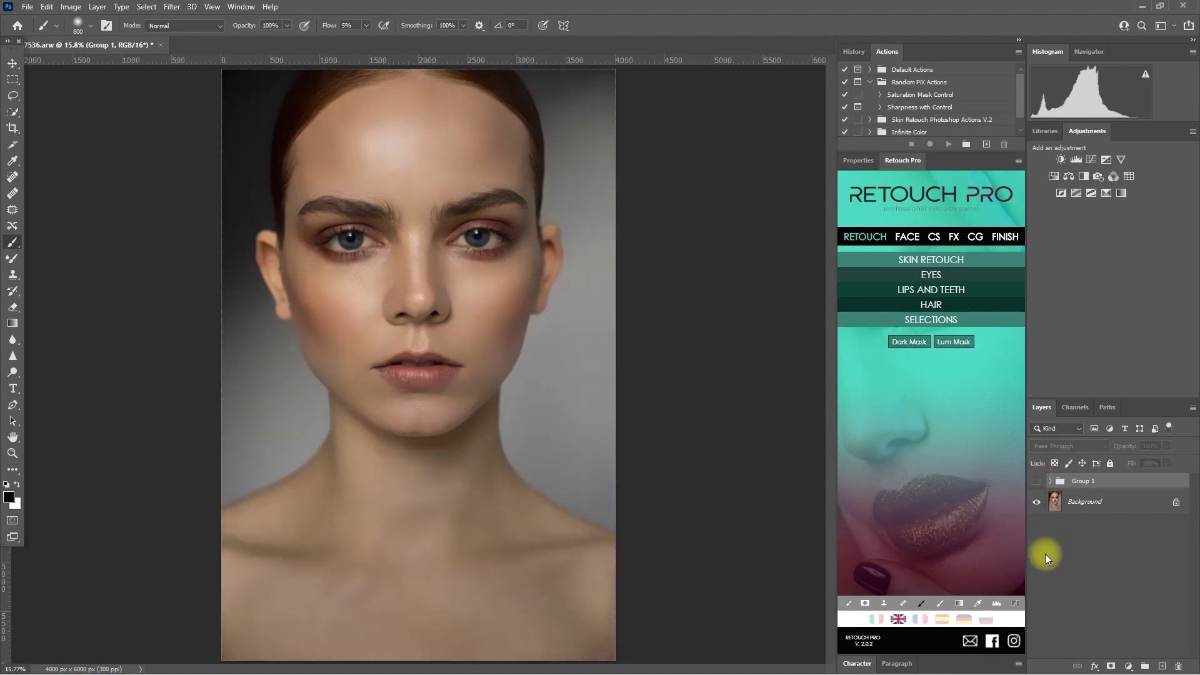
left_click(1037, 481)
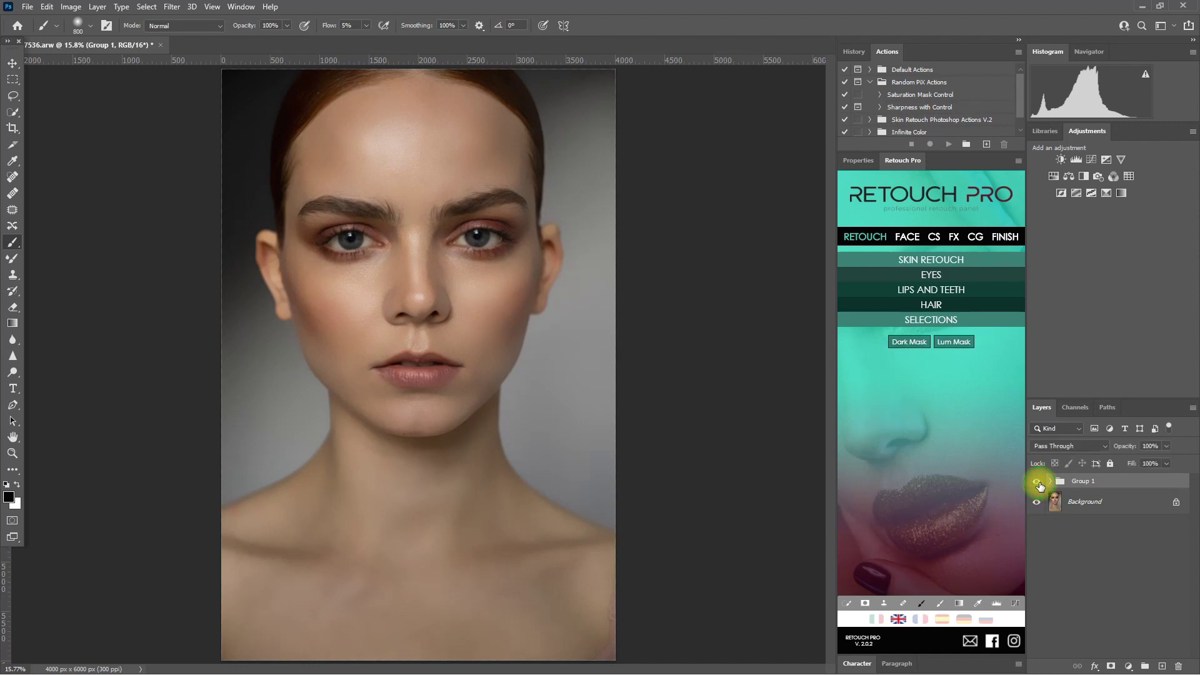
left_click(1036, 481)
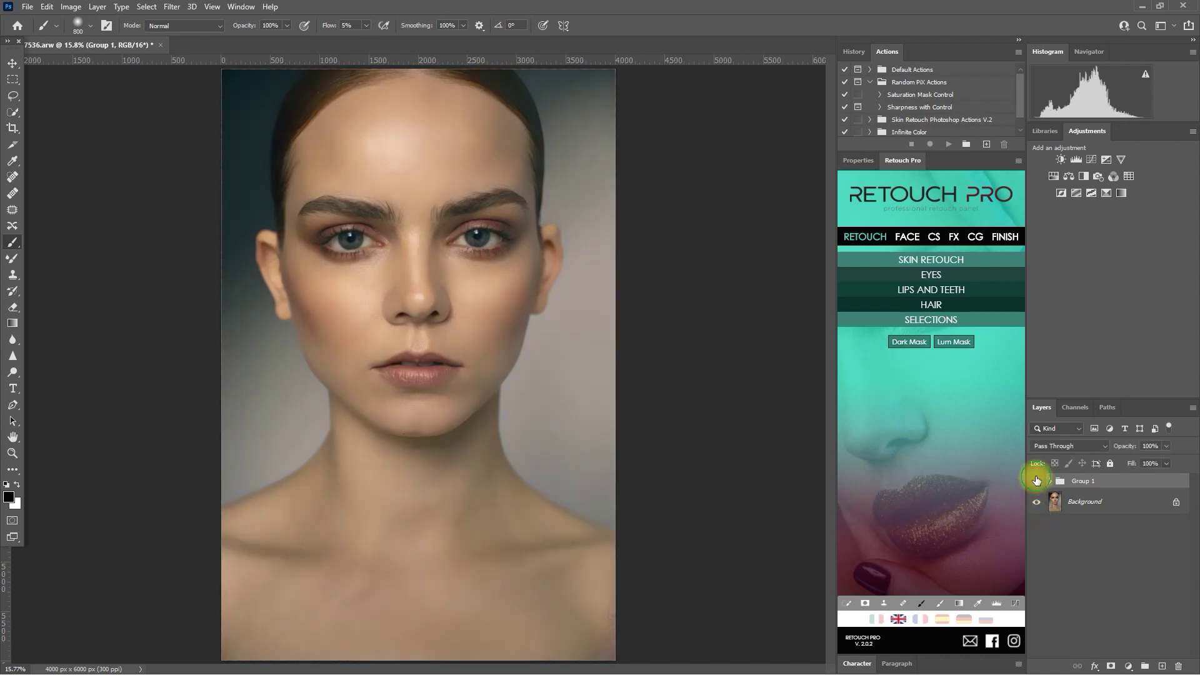
left_click(1036, 481)
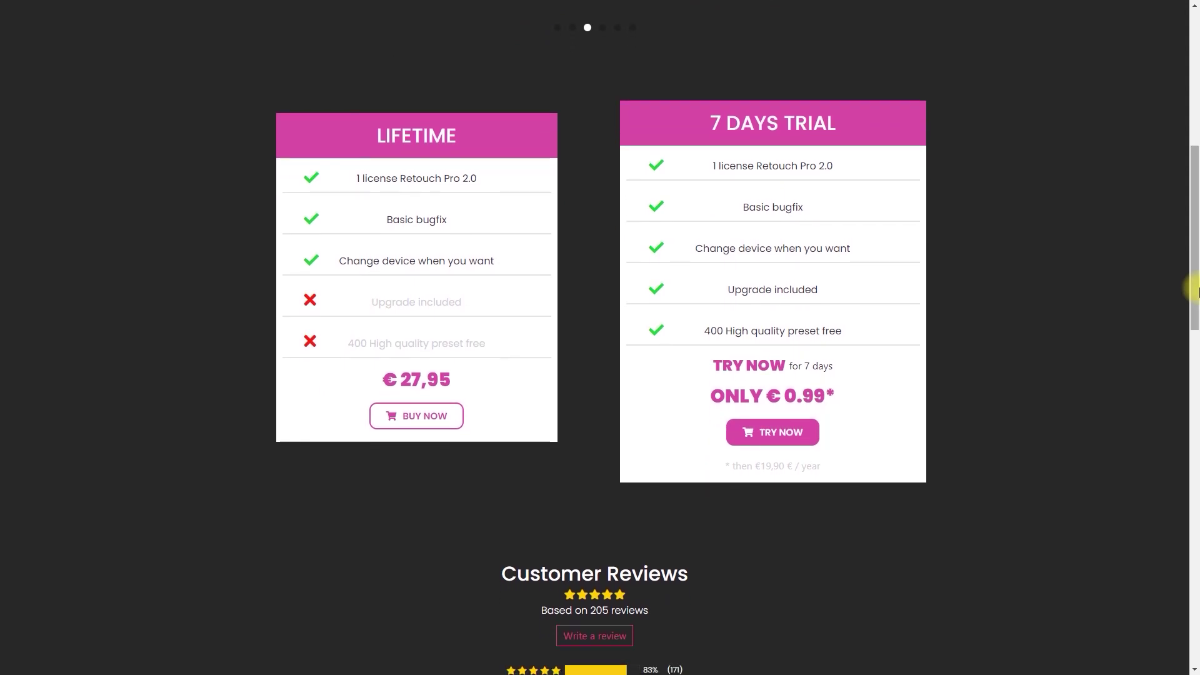
- Open the Retouch Pro Panel 2.0 product page via BUY NOW under the Lifetime offer
left_click(418, 418)
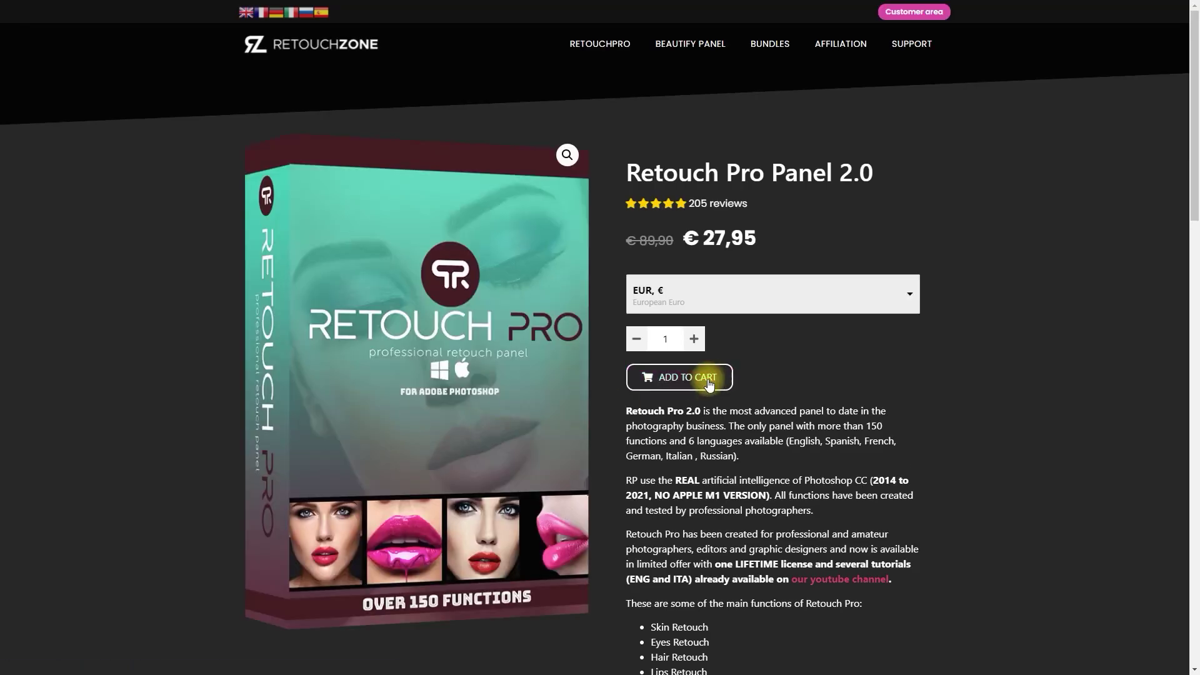
- Add one Retouch Pro Panel 2.0 to the cart and enter a discount coupon code
left_click(701, 378)
left_click(633, 497)
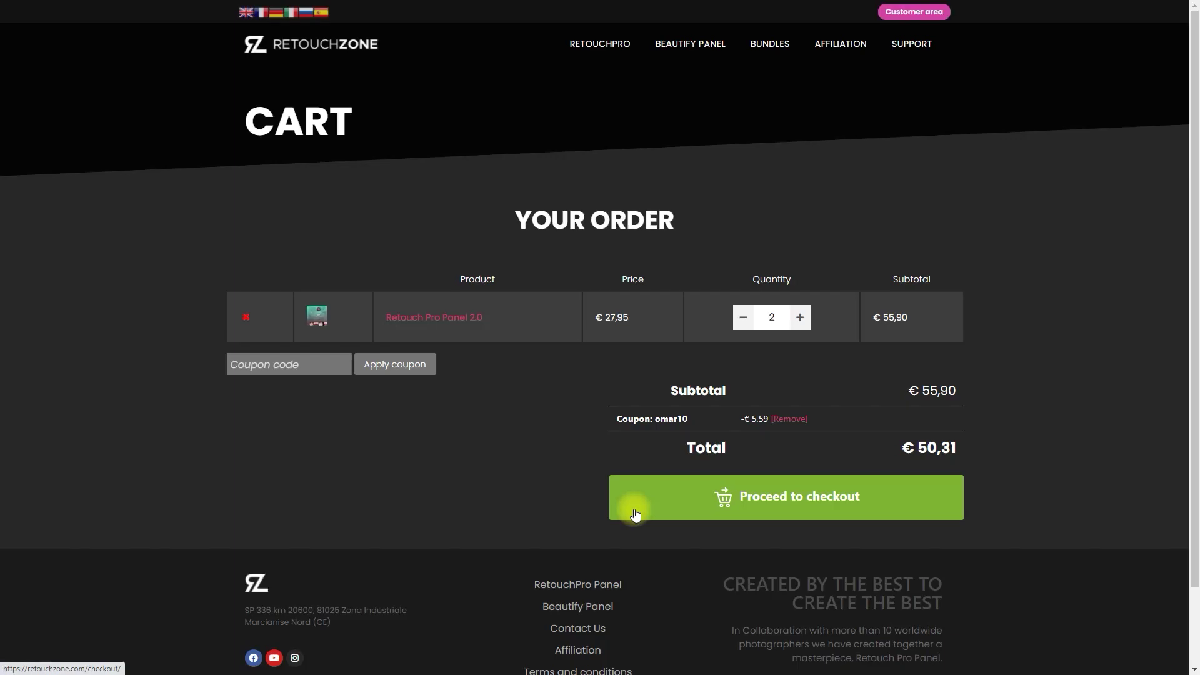
left_click(743, 318)
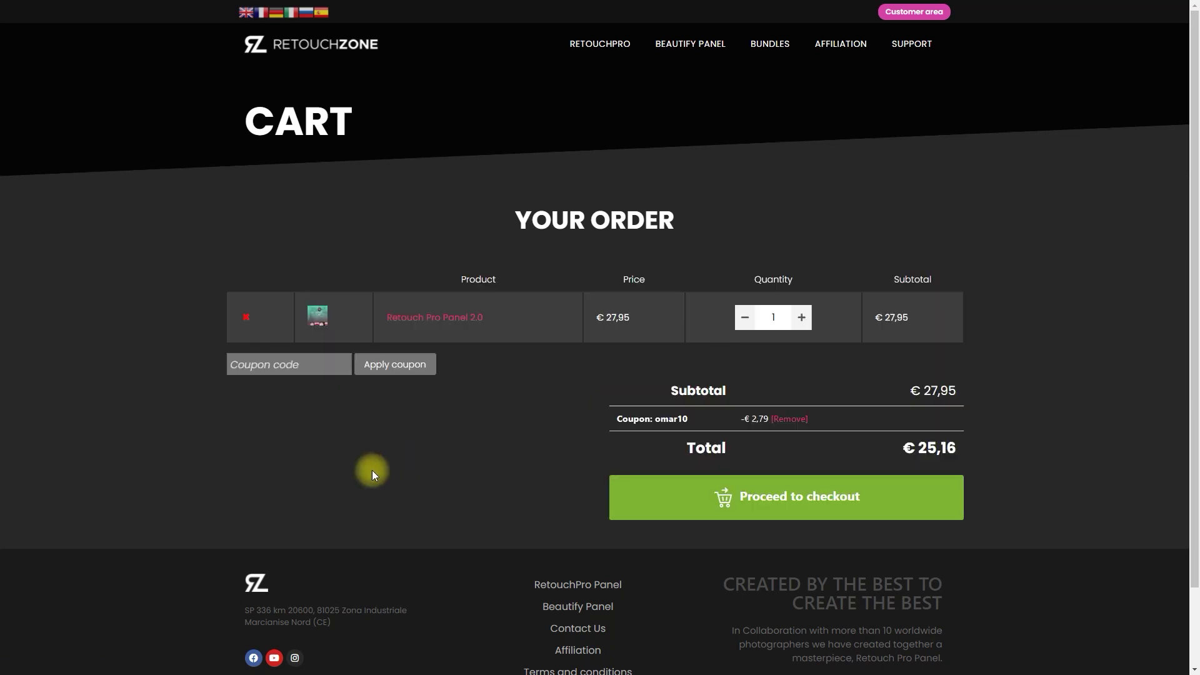
left_click(298, 363)
type("omar10")
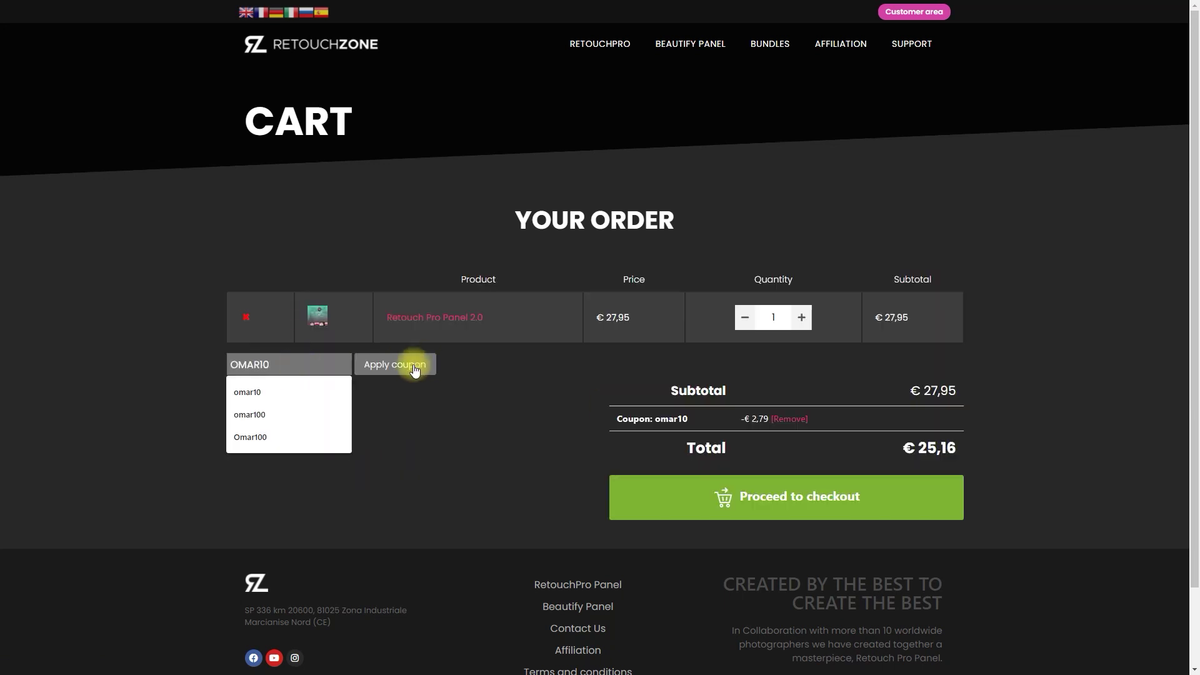